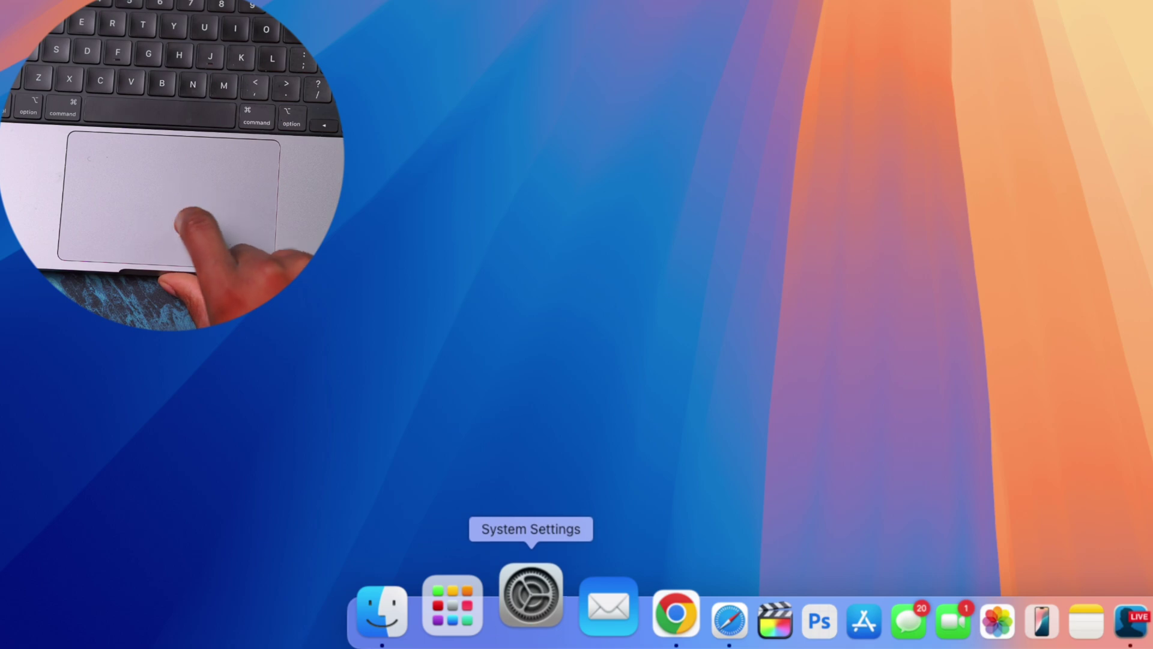
# Step: Enable Tap to click in System Settings' Trackpad pane, then go back to General
pyautogui.click(531, 595)
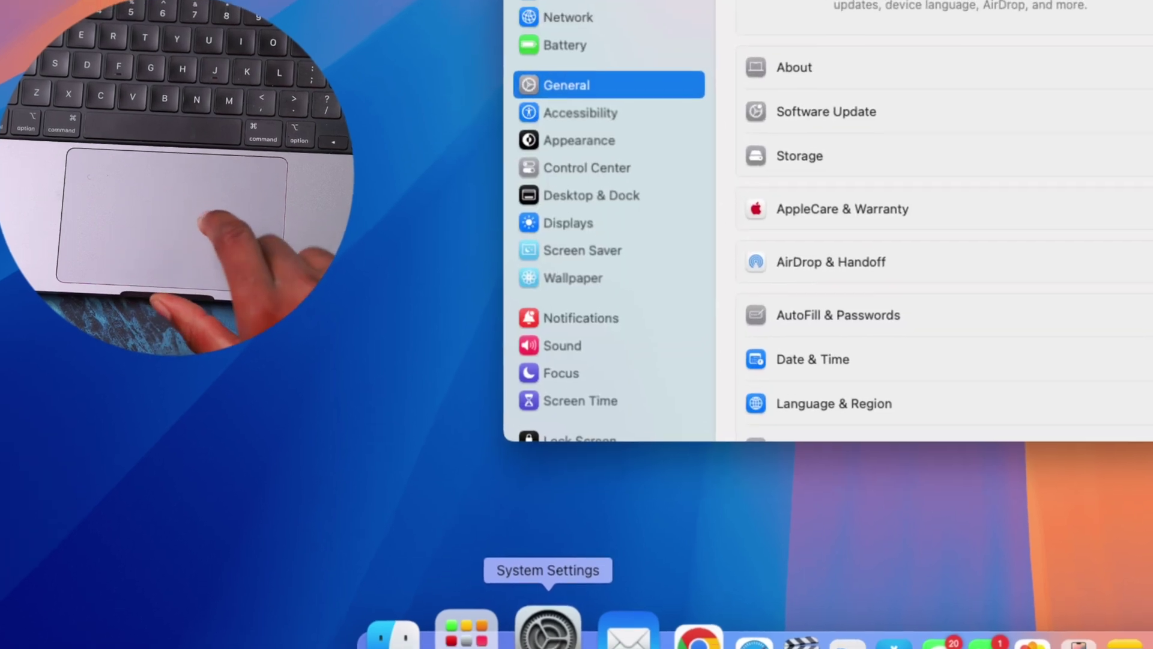
pyautogui.scroll(-5, 807, 208)
pyautogui.scroll(-3, 601, 298)
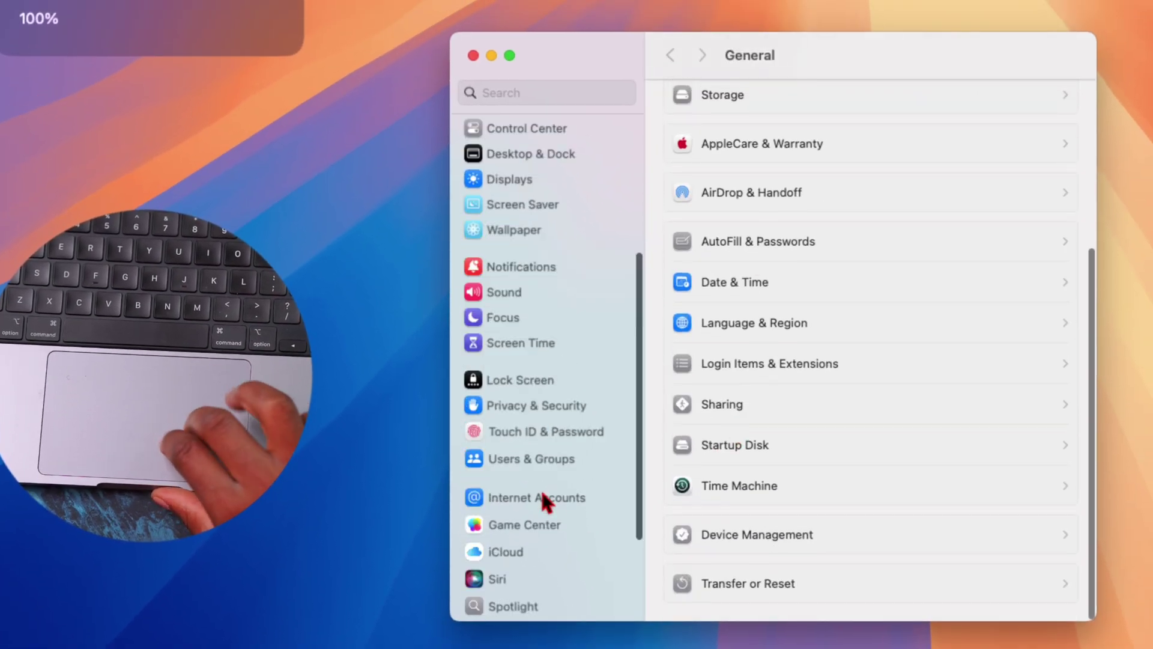
pyautogui.scroll(-4, 539, 488)
pyautogui.click(519, 573)
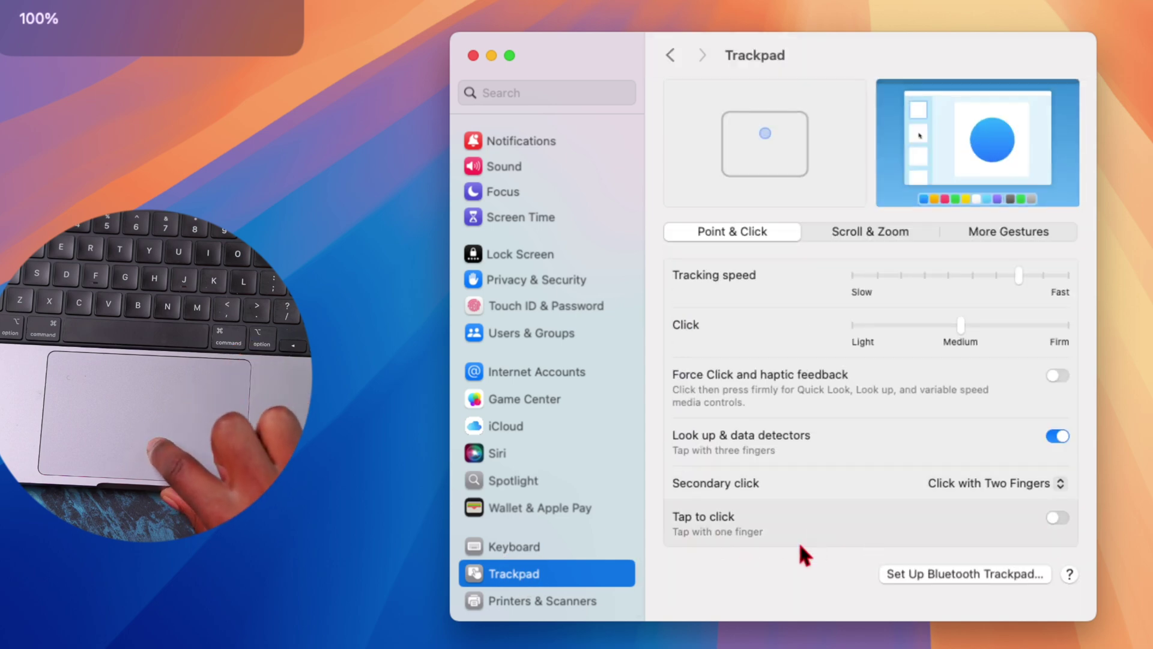
pyautogui.click(1057, 518)
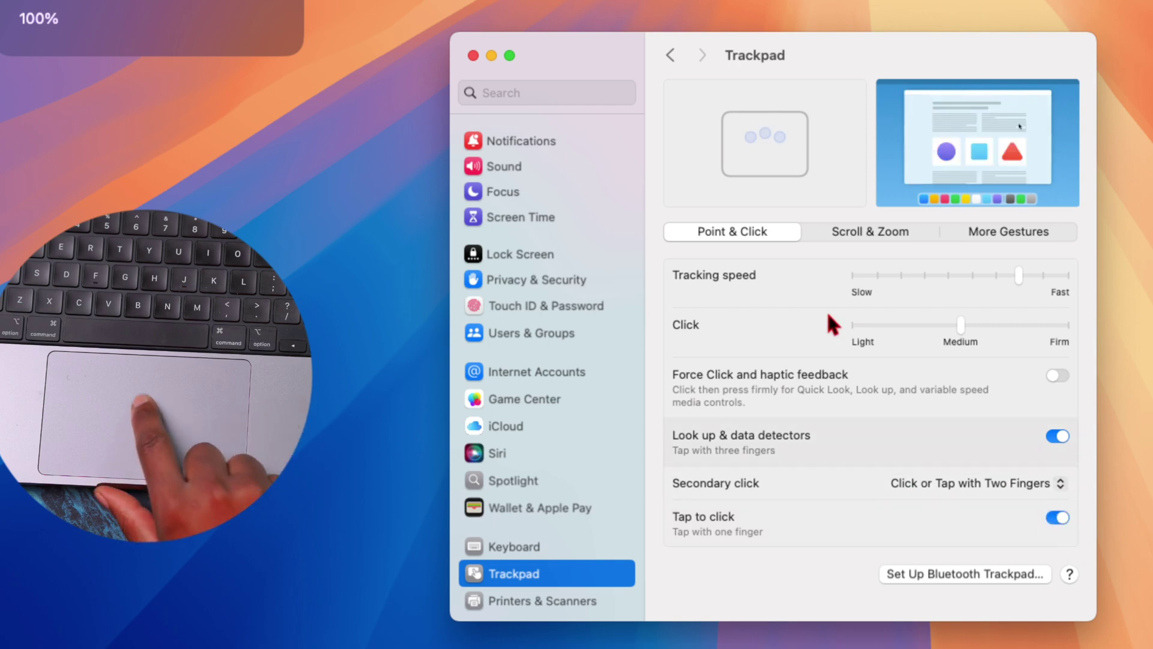
pyautogui.click(662, 56)
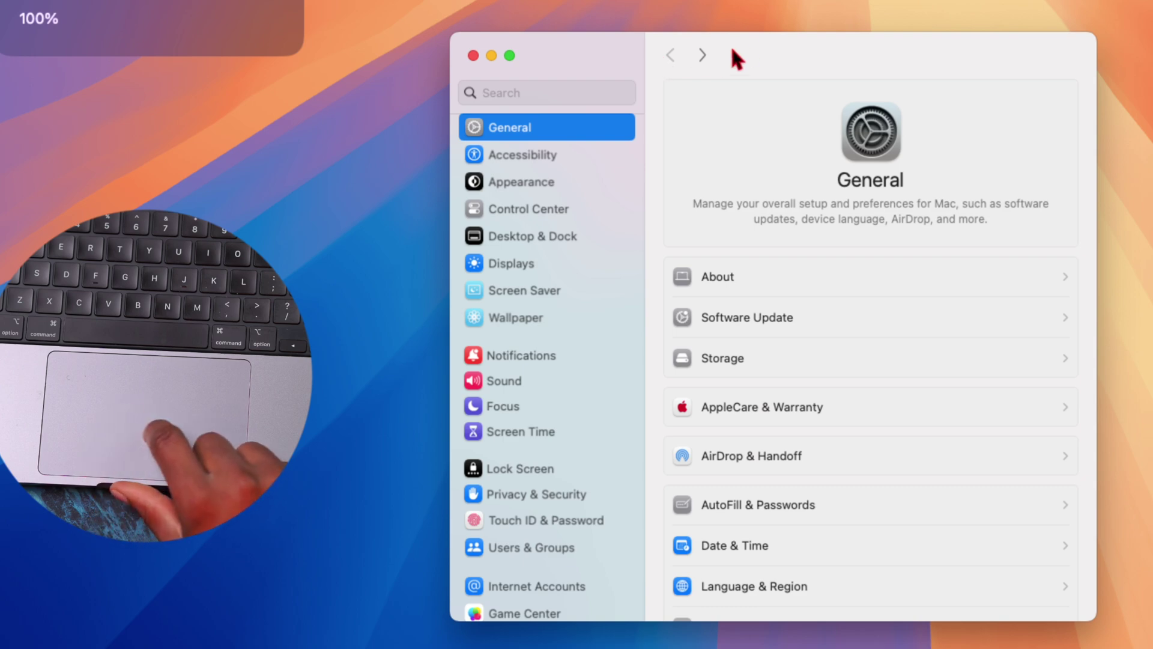
# Step: Go forward to the Trackpad settings and show its Scroll & Zoom options
pyautogui.click(703, 55)
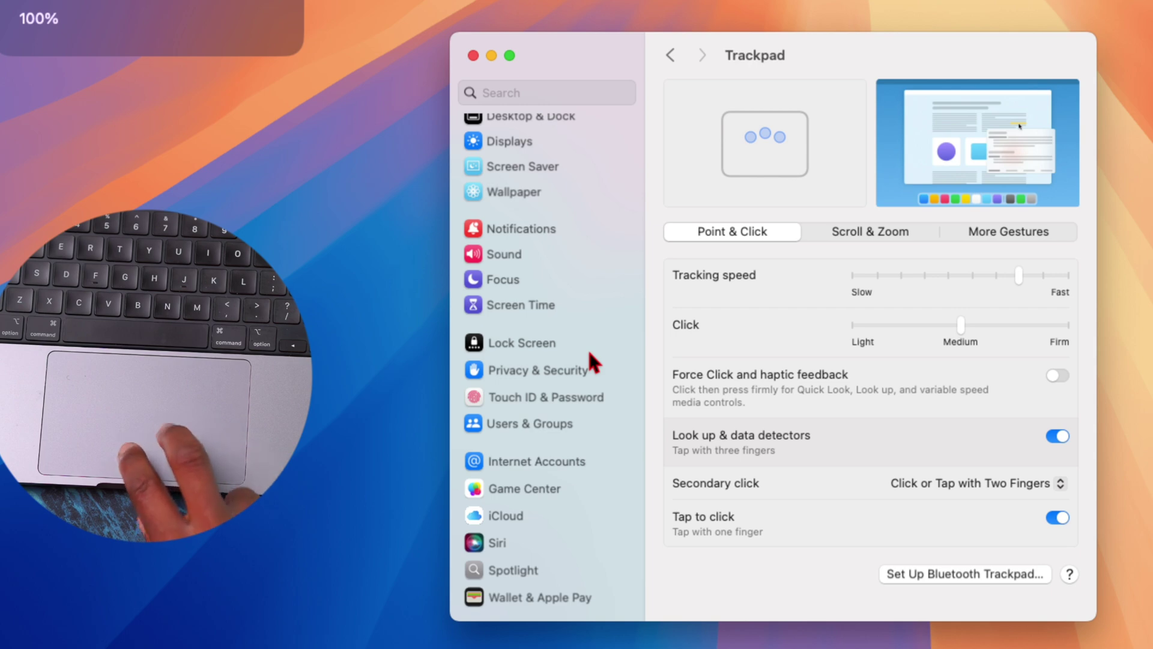
pyautogui.scroll(5, 590, 354)
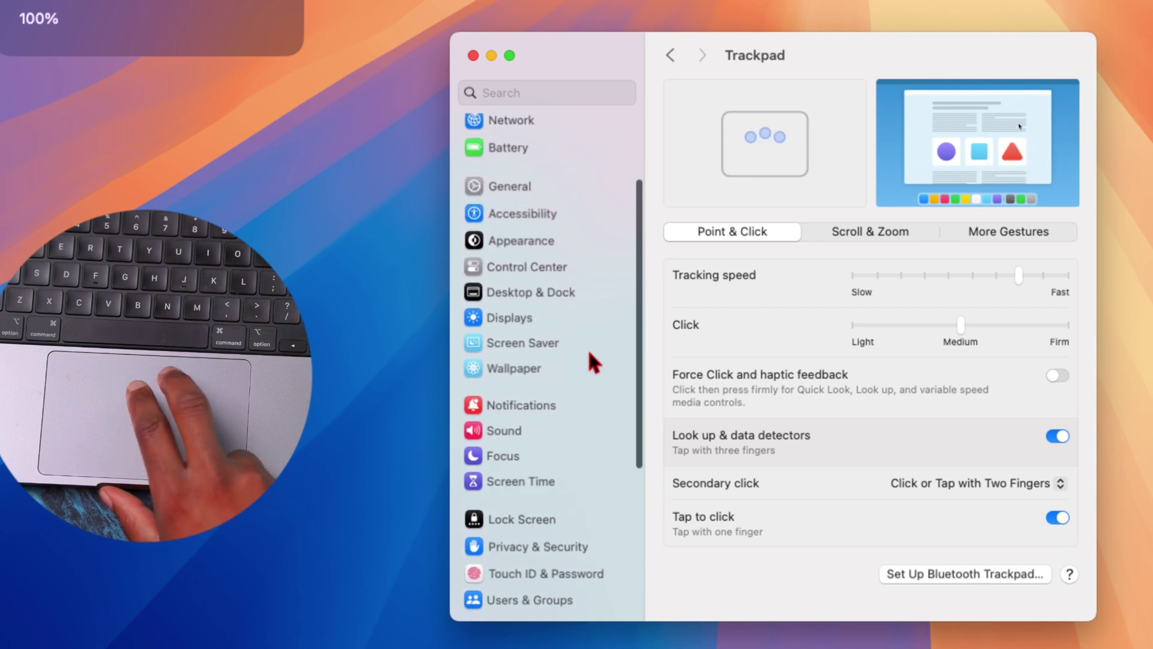
pyautogui.scroll(-5, 589, 353)
pyautogui.scroll(-4, 590, 354)
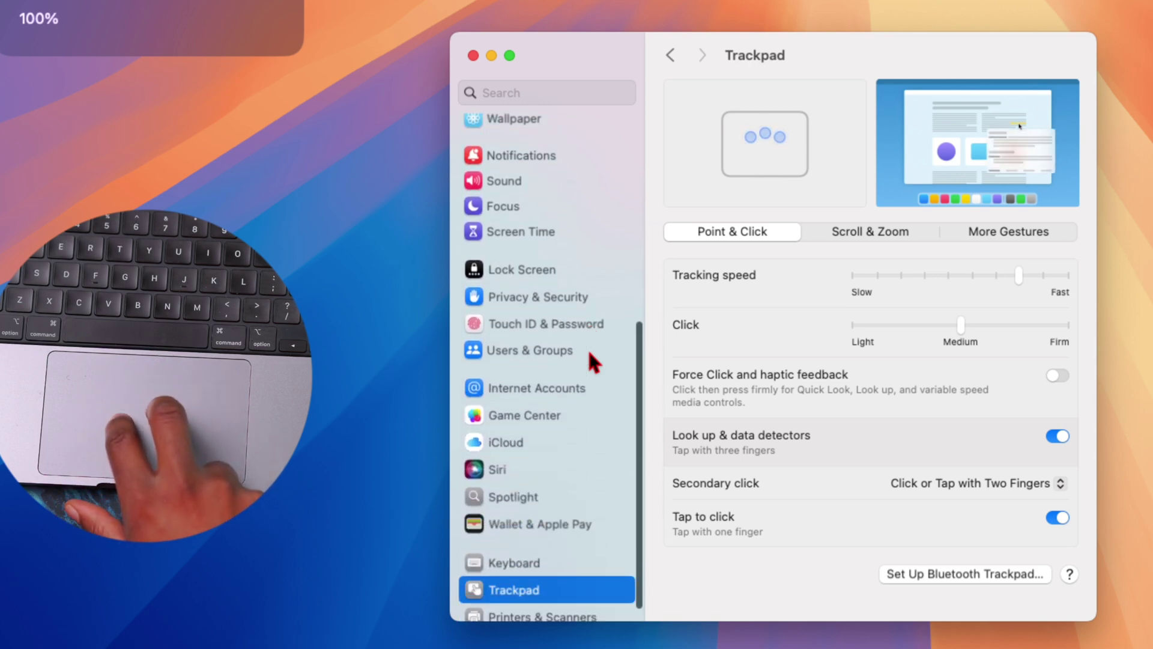
pyautogui.scroll(2, 589, 352)
pyautogui.scroll(5, 589, 345)
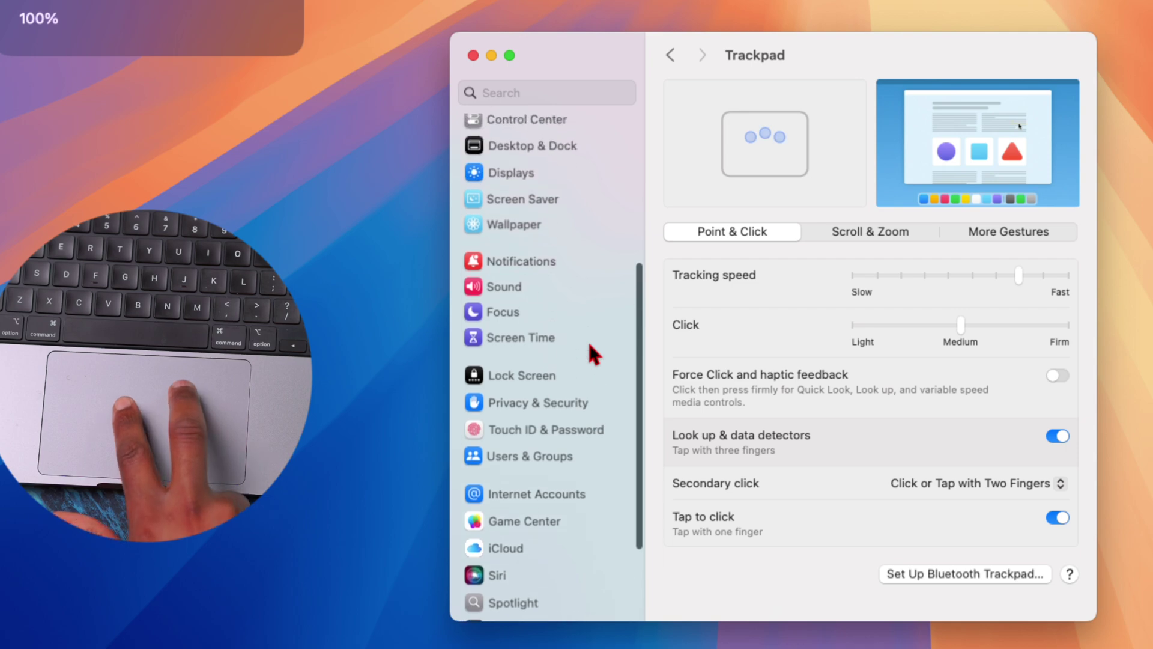
pyautogui.scroll(-5, 587, 344)
pyautogui.scroll(-3, 586, 339)
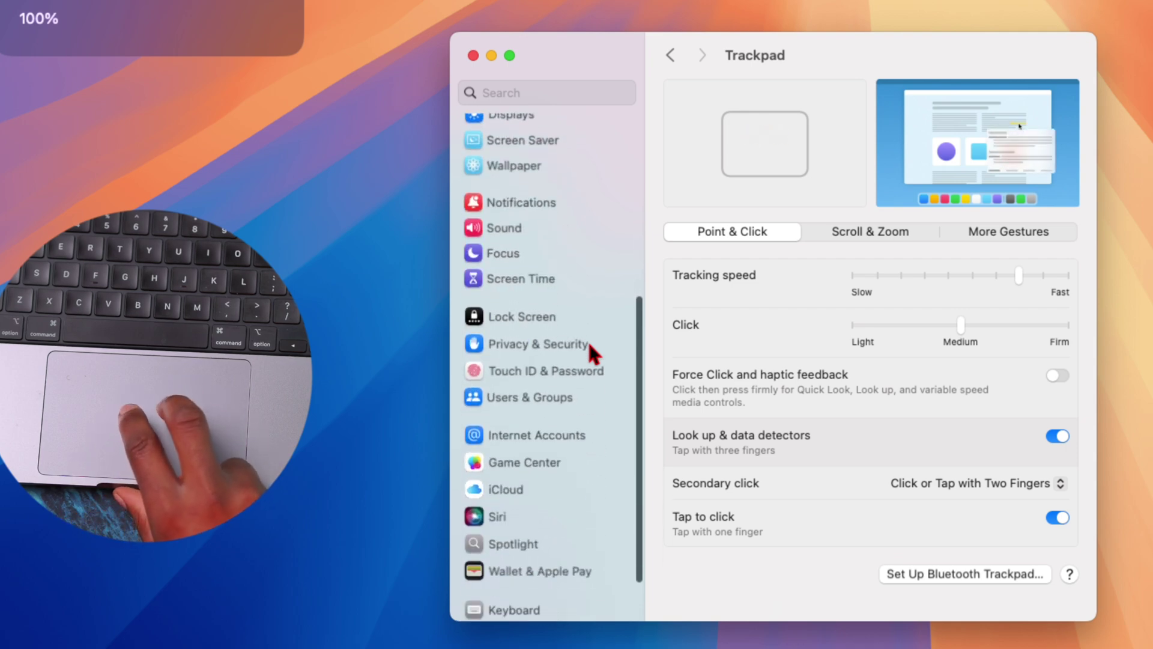
pyautogui.click(883, 233)
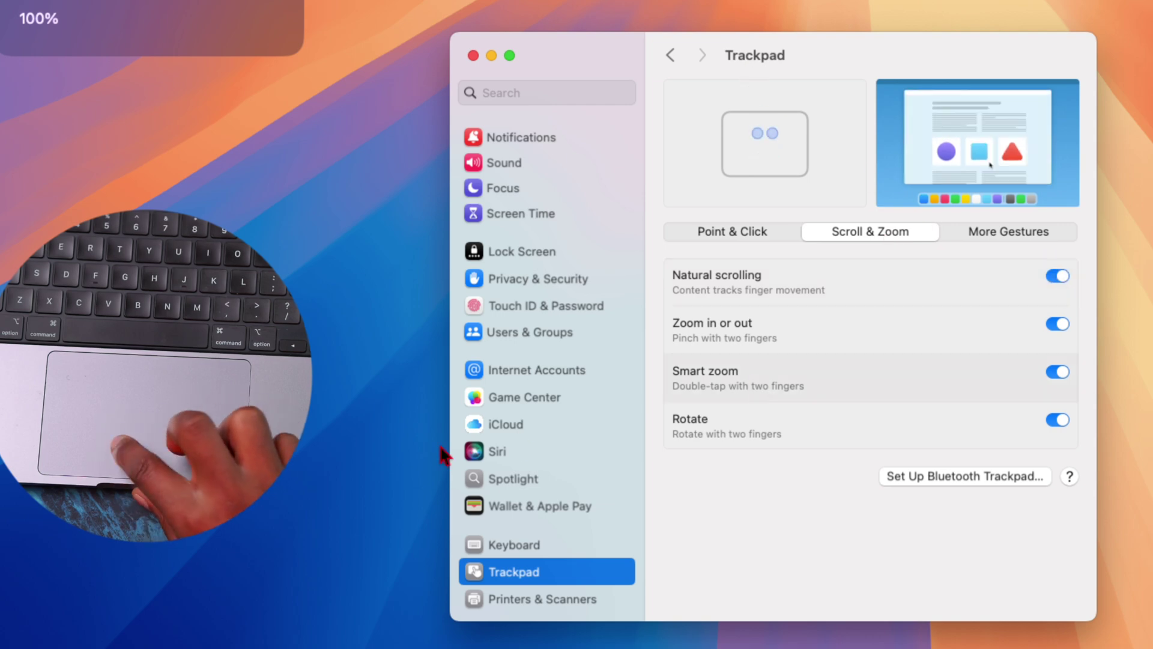
# Step: Scroll through the Trackpad pane's natural scrolling and tracking speed options
pyautogui.scroll(10, 524, 463)
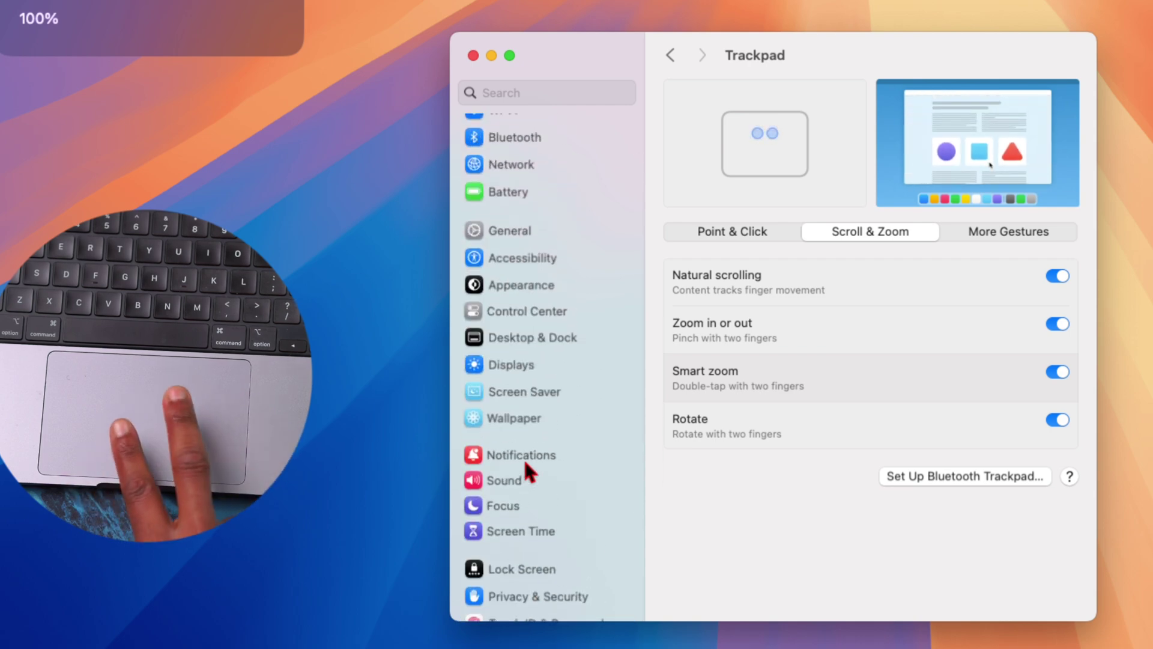
pyautogui.scroll(-4, 525, 463)
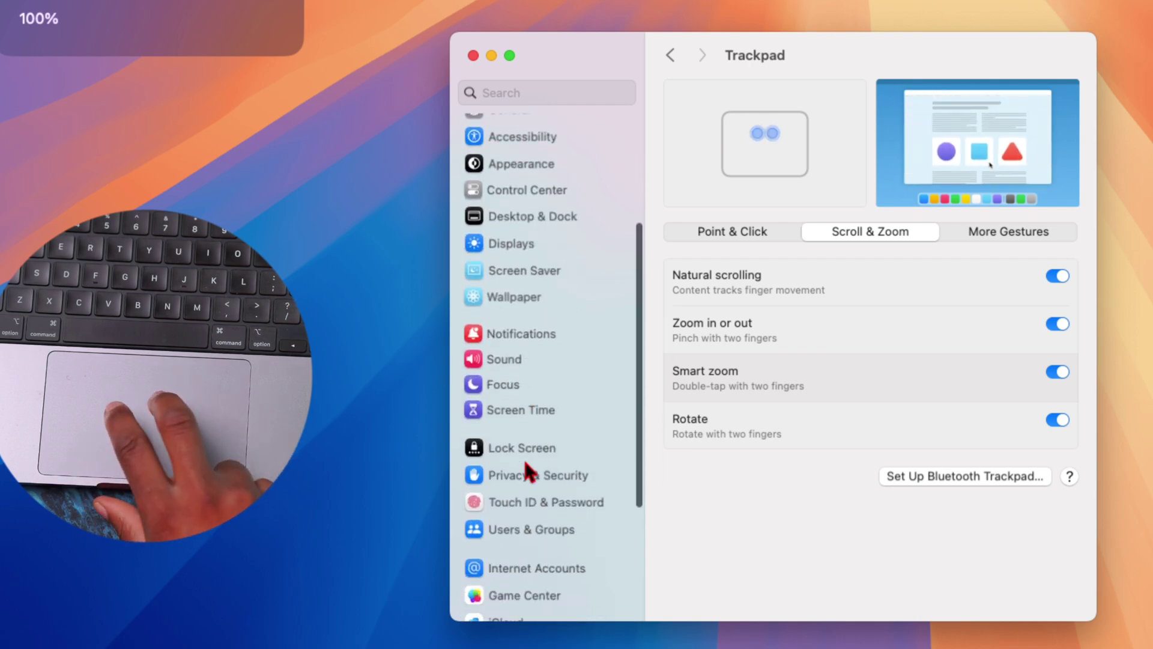
pyautogui.scroll(4, 525, 462)
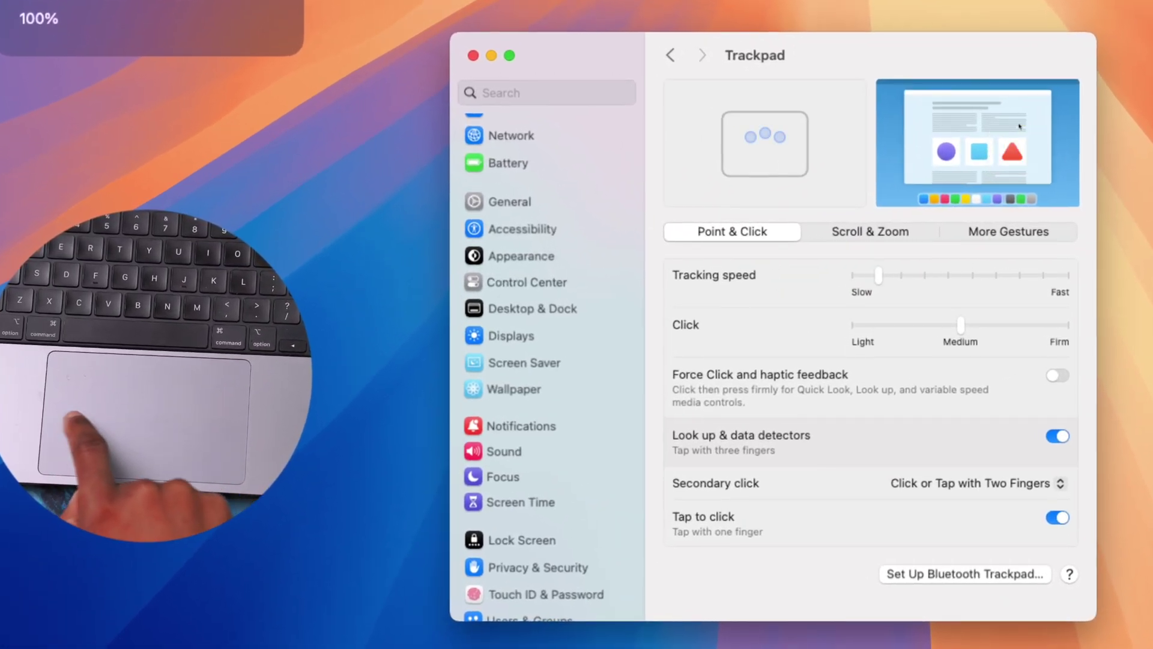
# Step: Raise the trackpad tracking speed to one notch below Fast
pyautogui.click(880, 282)
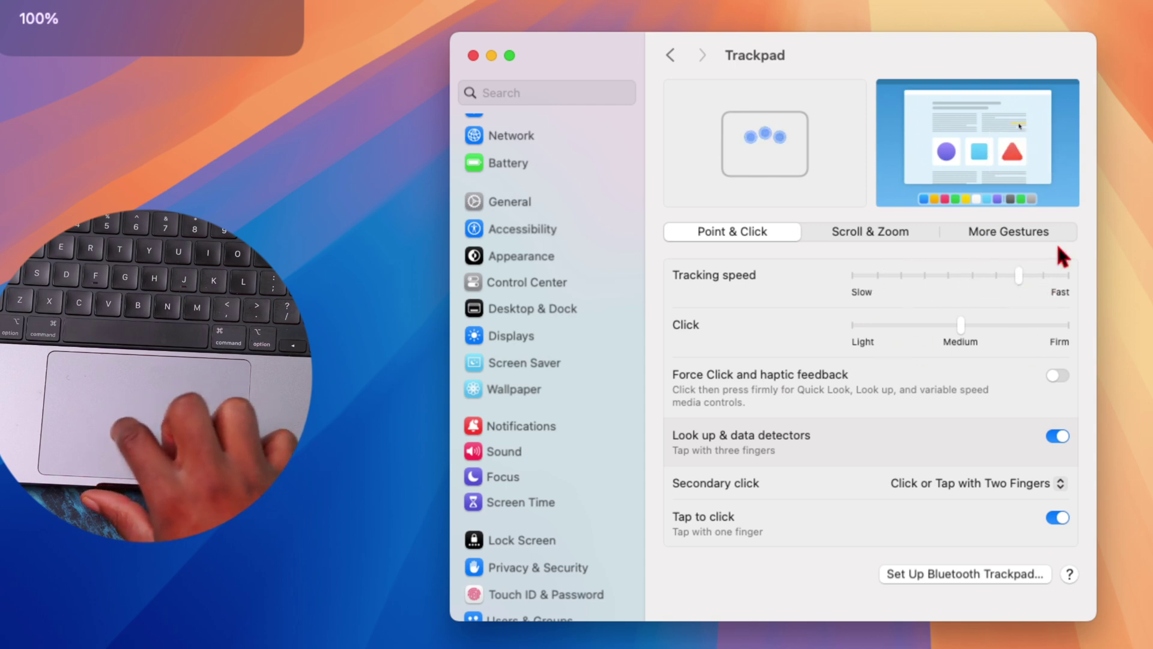
# Step: Navigate through Accessibility's Motor section to the Pointer Control page
pyautogui.click(524, 202)
pyautogui.scroll(-3, 535, 259)
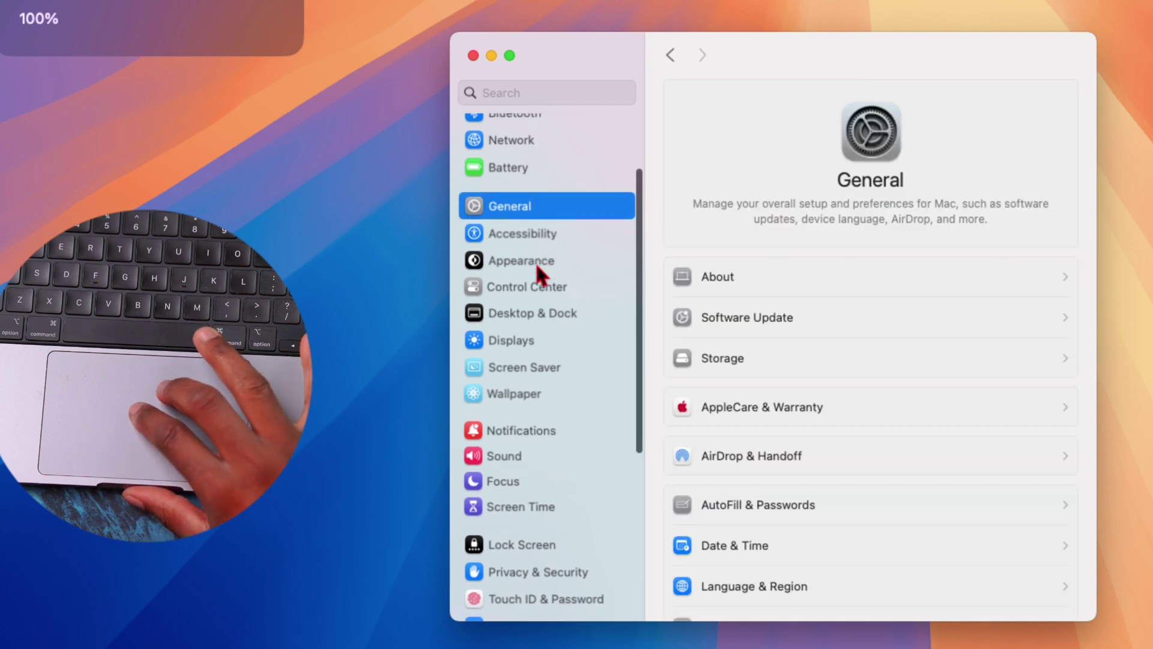
pyautogui.click(536, 195)
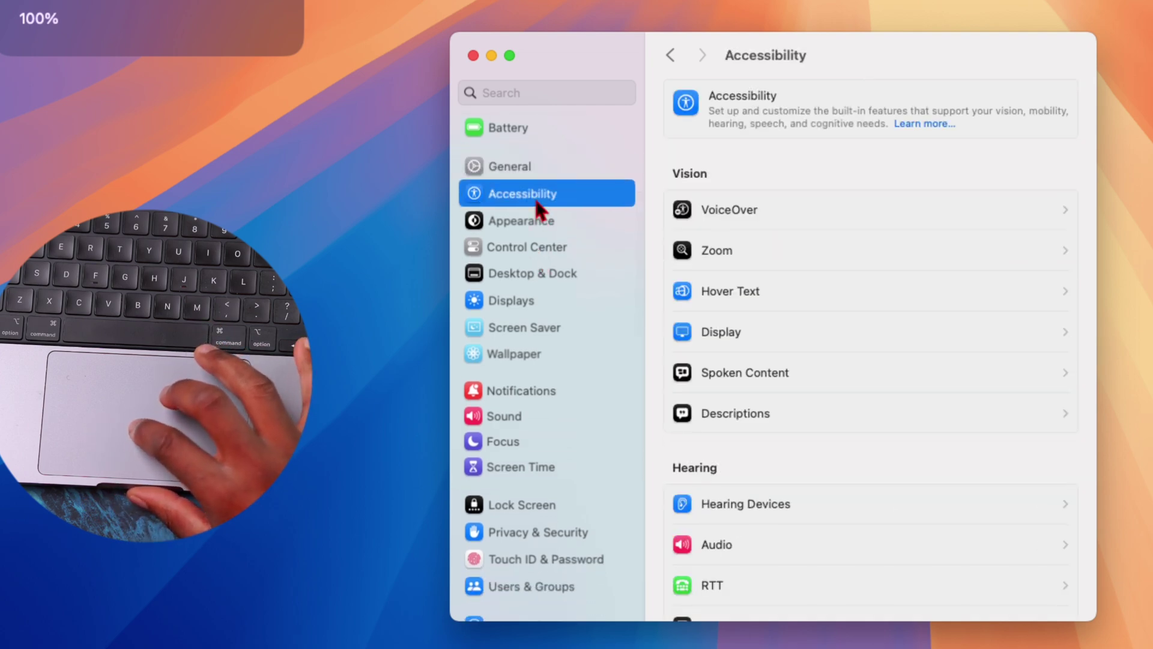
pyautogui.scroll(-10, 762, 302)
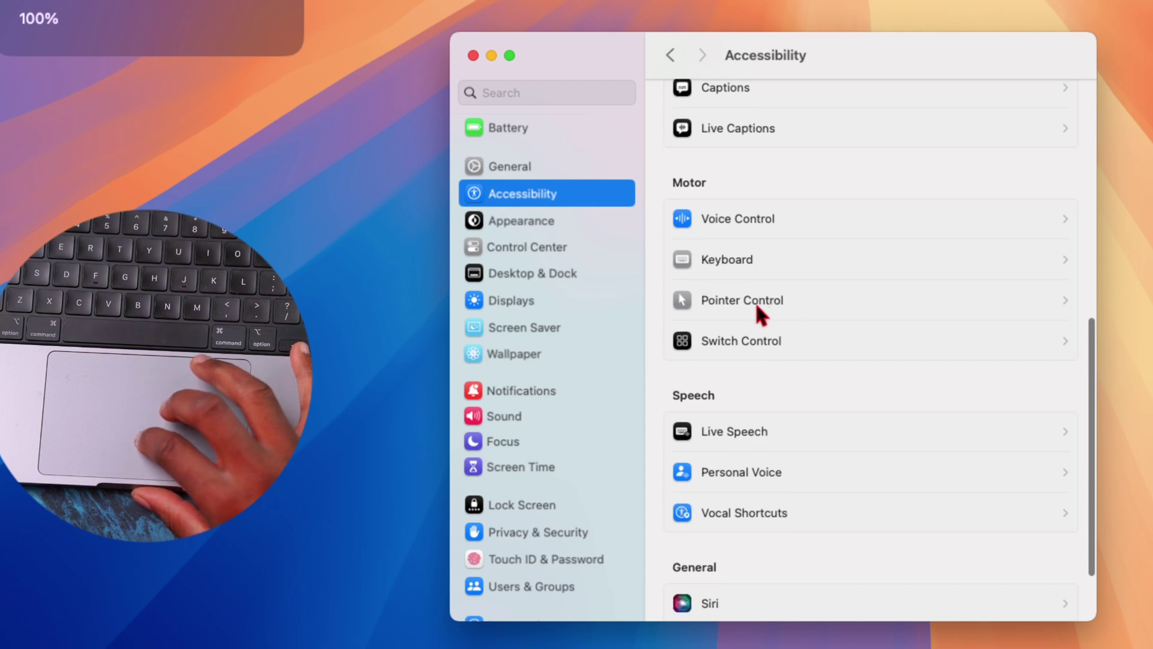
pyautogui.click(754, 301)
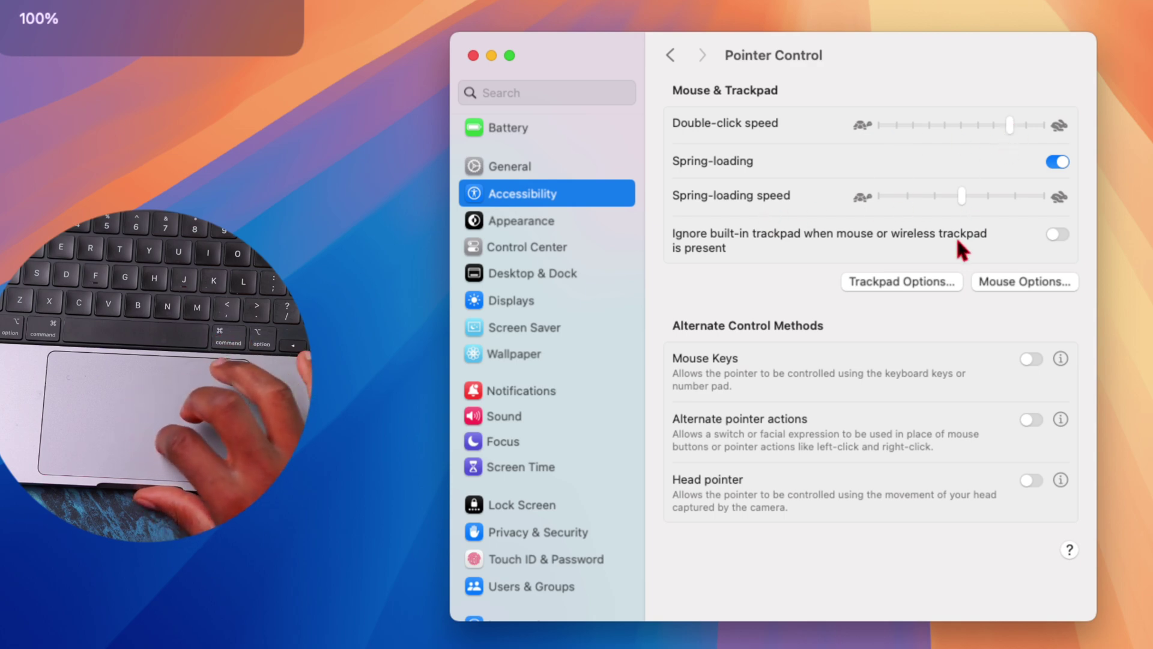
# Step: In Pointer Control's Trackpad Options, enable trackpad dragging with the Without Drag Lock style
pyautogui.click(907, 283)
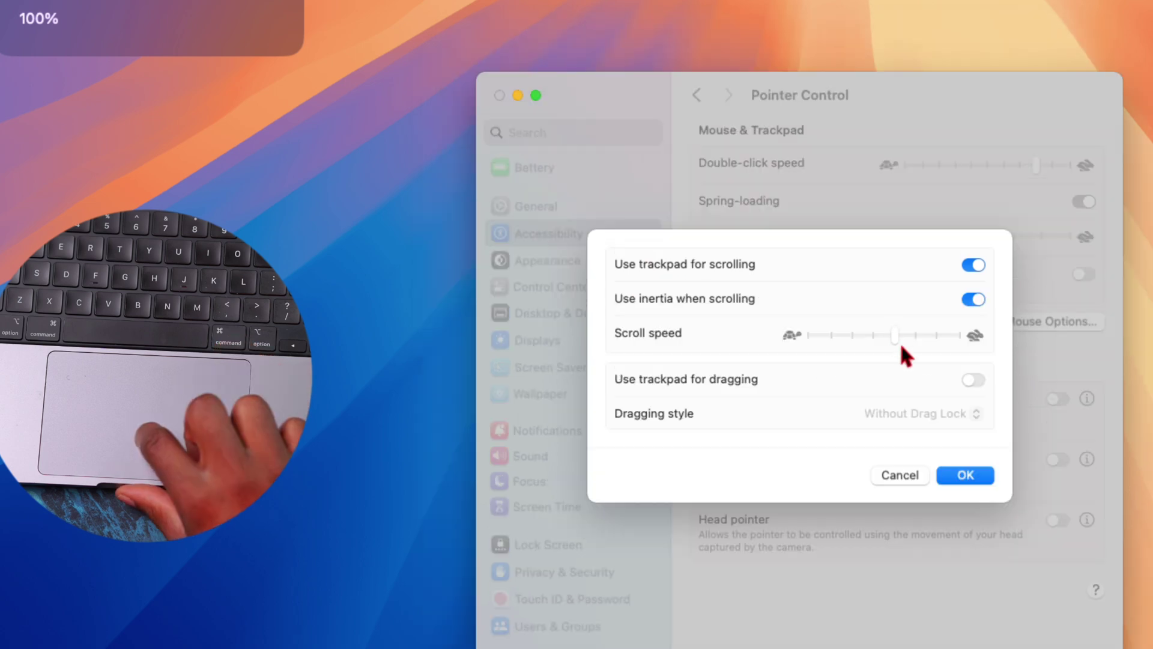
pyautogui.click(974, 379)
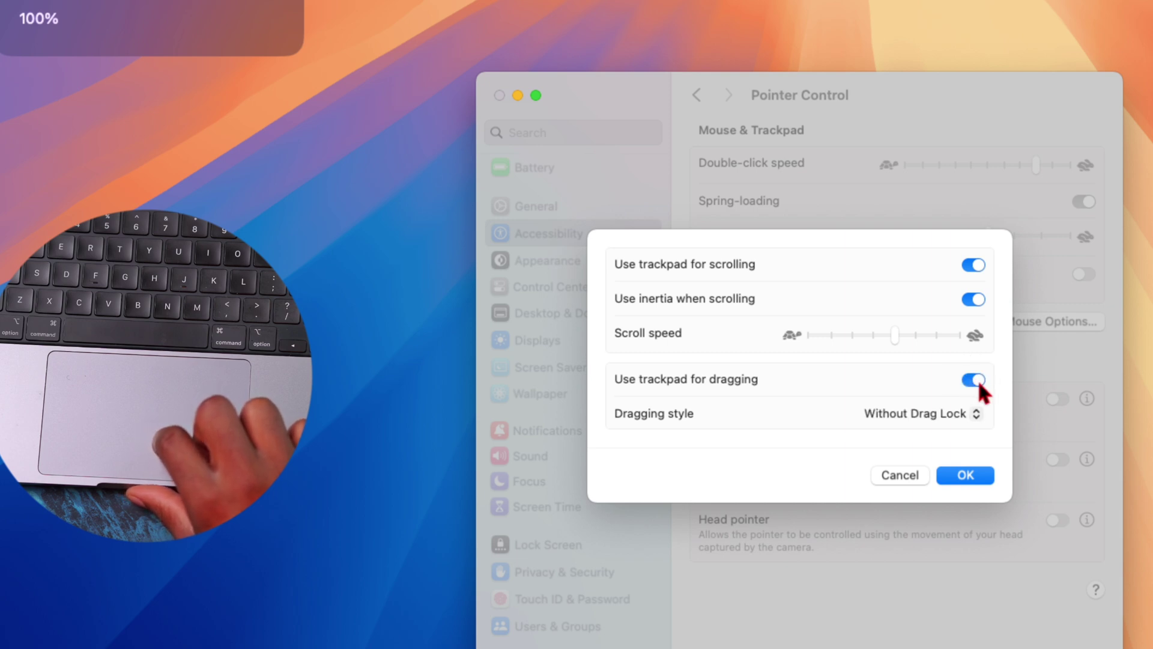
pyautogui.click(954, 411)
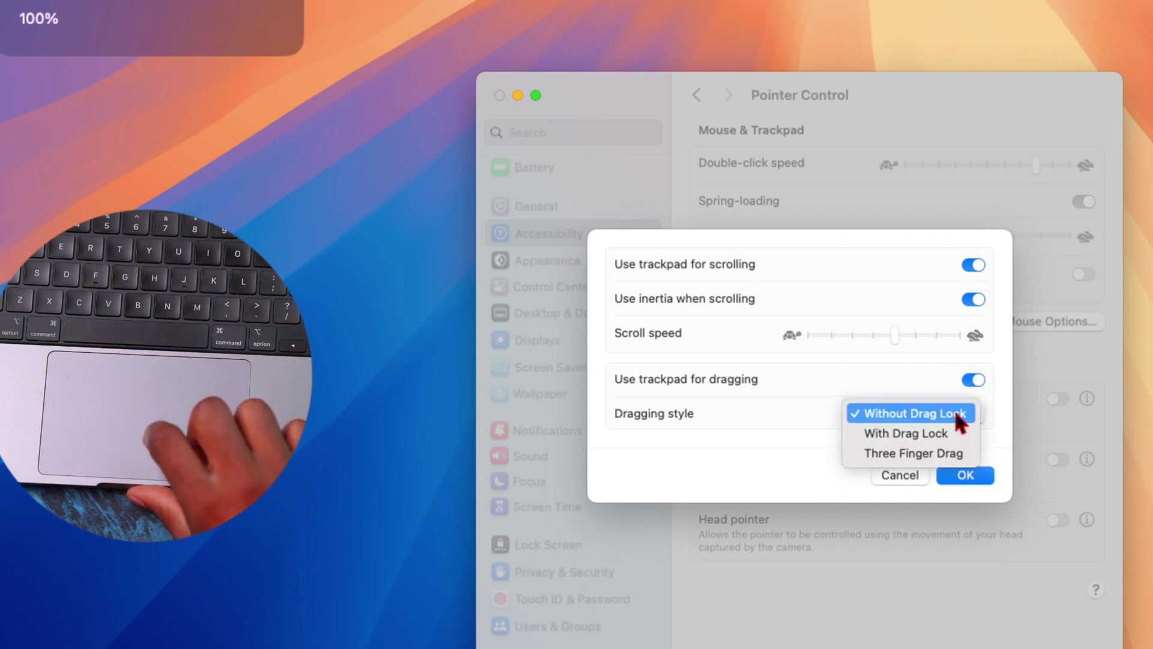
pyautogui.click(940, 455)
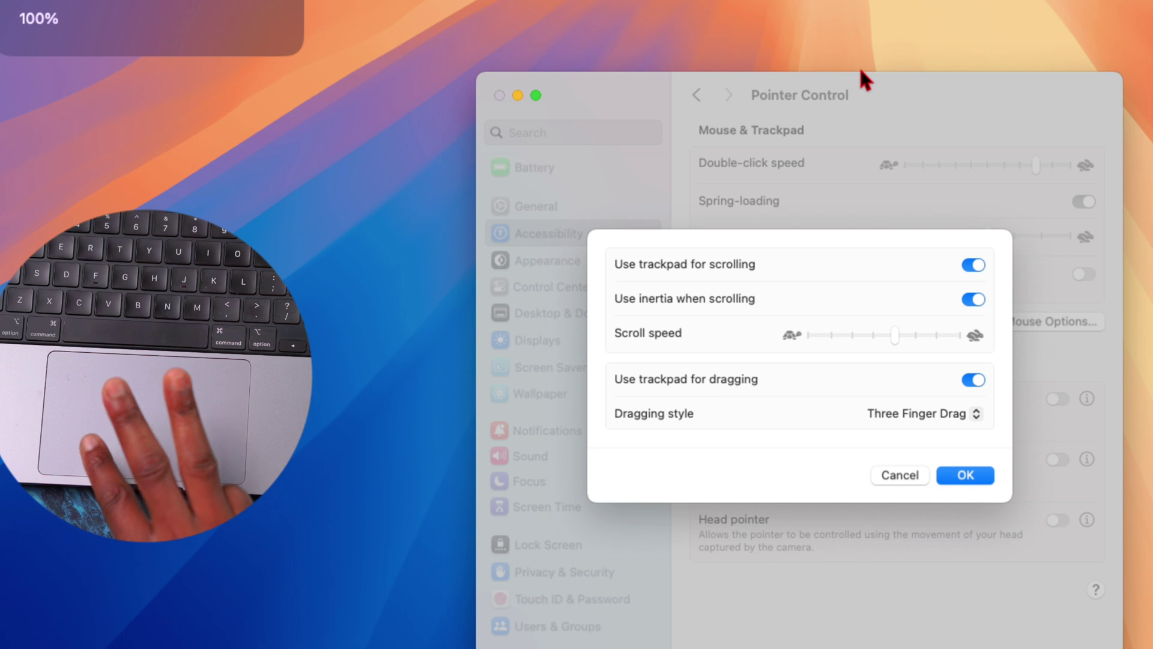
pyautogui.moveTo(860, 70); pyautogui.dragTo(796, 29)
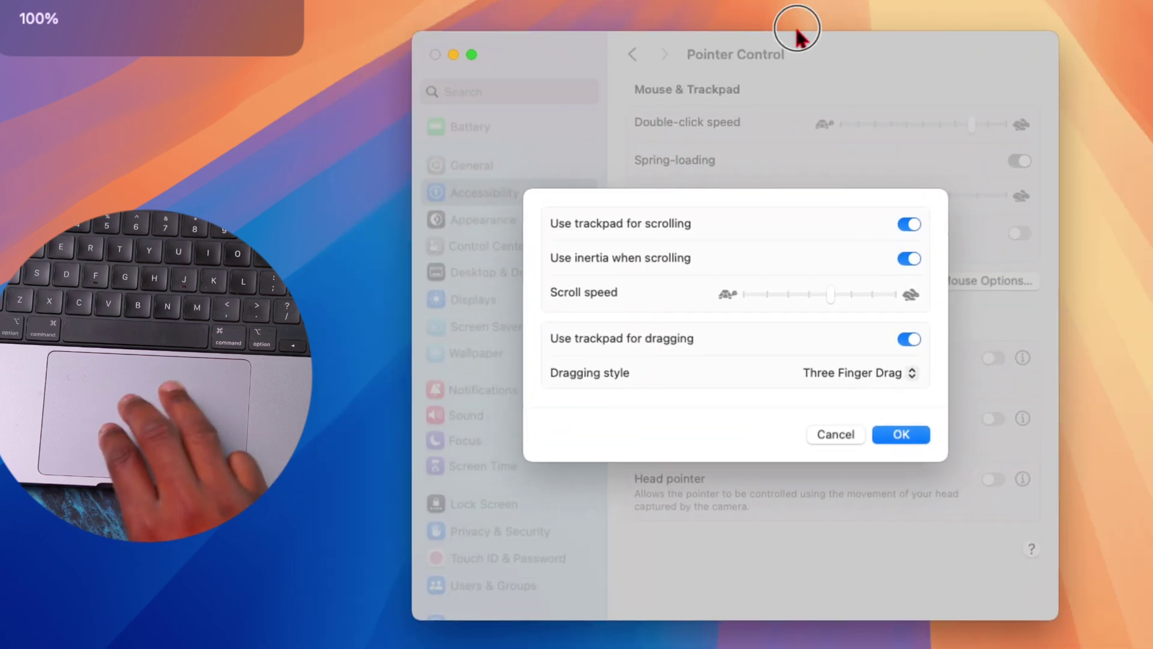
pyautogui.click(911, 371)
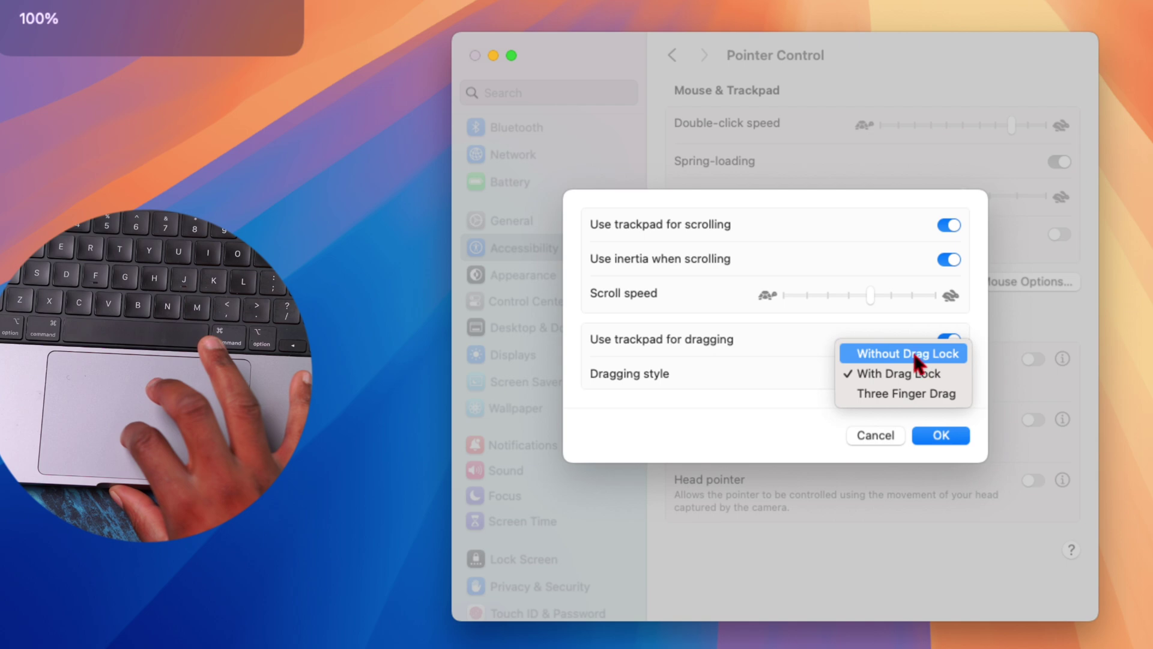
pyautogui.click(883, 354)
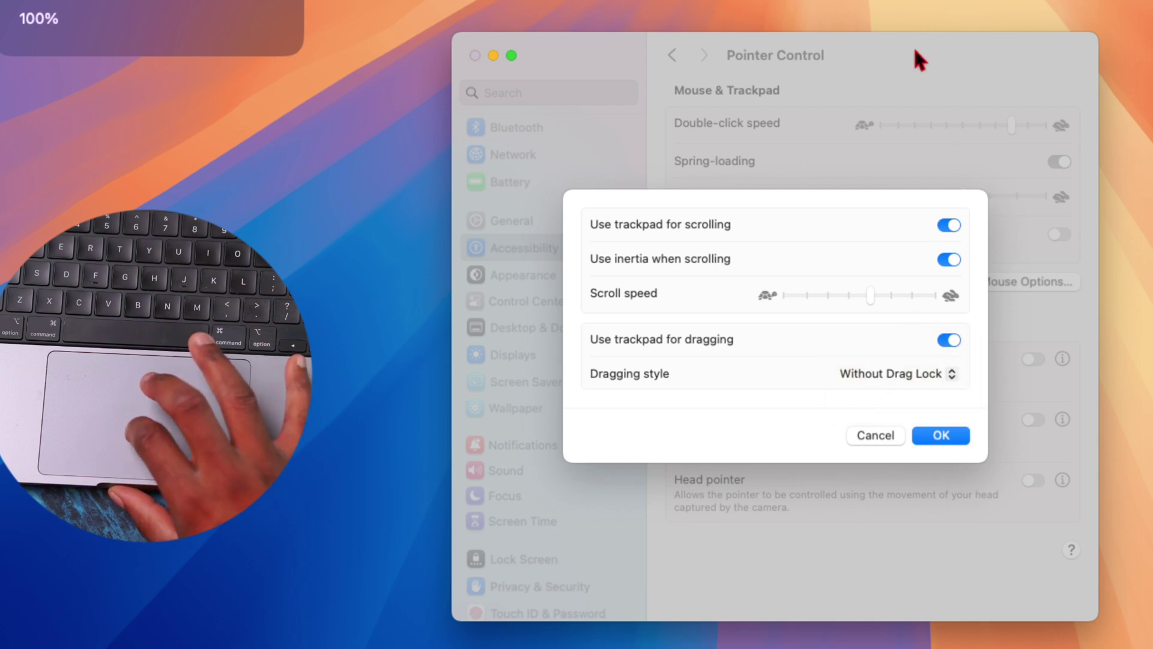
pyautogui.moveTo(916, 51)
pyautogui.mouseDown()
pyautogui.moveTo(936, 67)
pyautogui.moveTo(1152, 66)
pyautogui.moveTo(986, 7)
pyautogui.moveTo(907, 8)
pyautogui.moveTo(914, 56)
pyautogui.mouseUp()
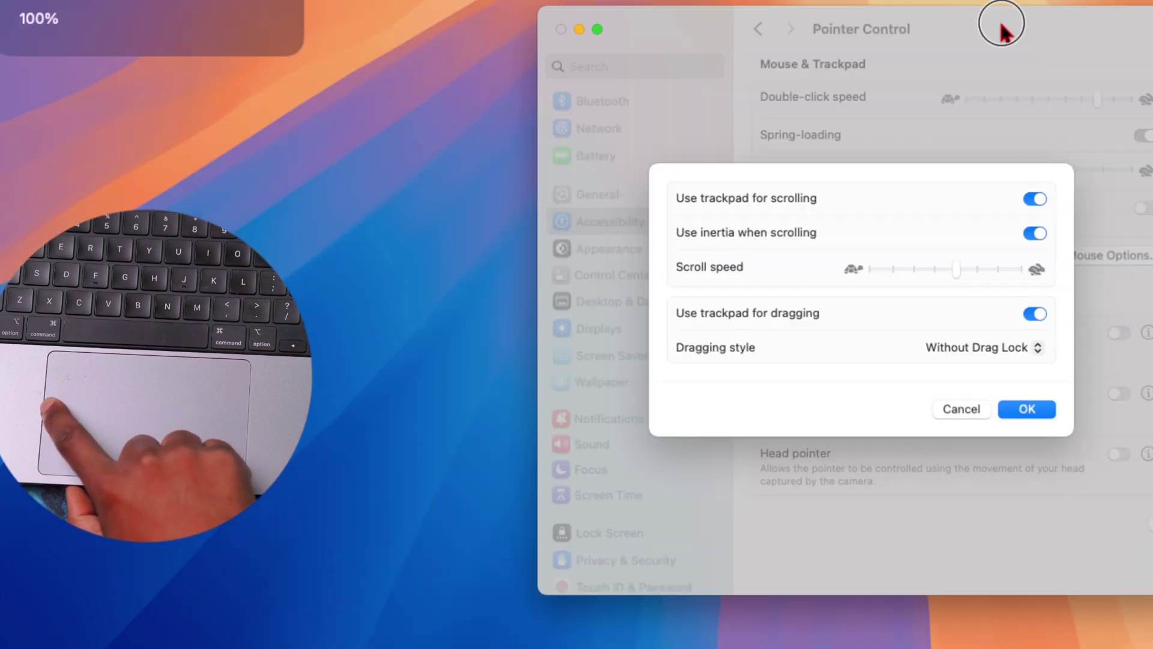
pyautogui.moveTo(1004, 23); pyautogui.dragTo(695, 79)
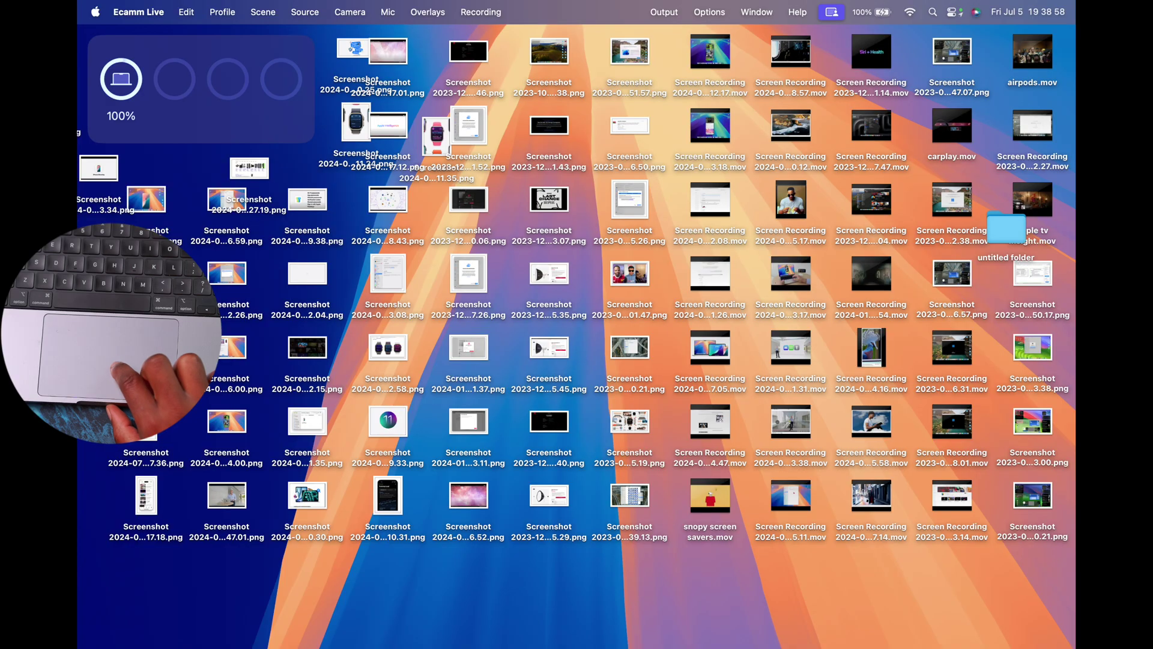
# Step: Select the untitled folder, then a screen recording file on the desktop
pyautogui.click(1014, 238)
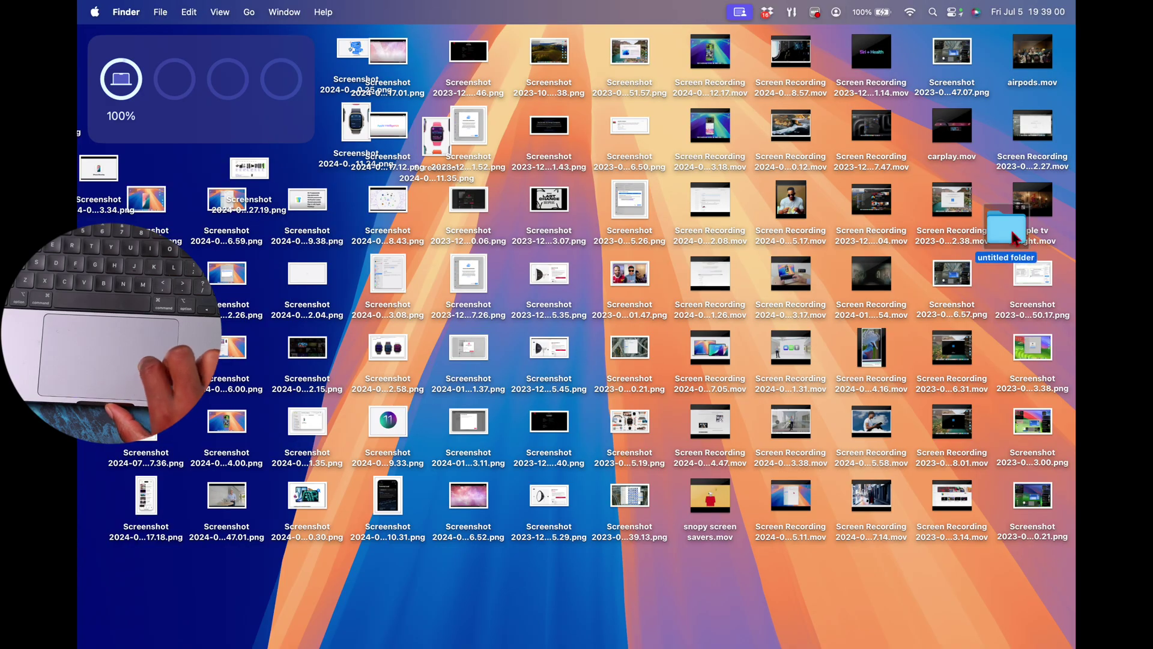
pyautogui.click(1020, 131)
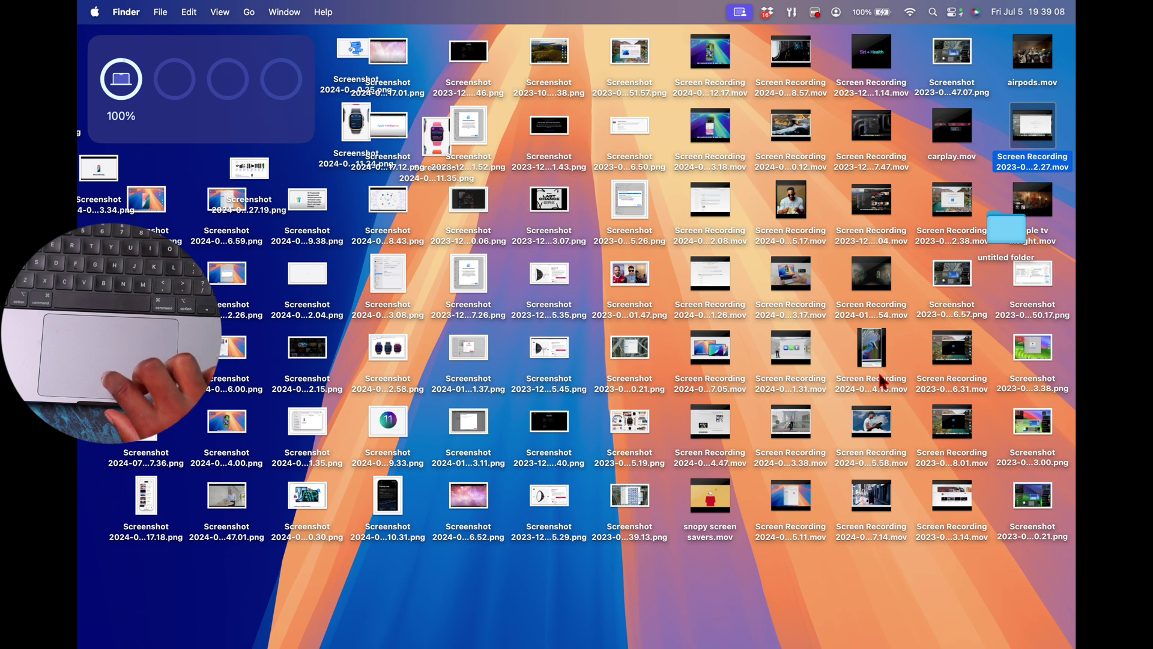
# Step: Turn on Use Stacks for the desktop and expand, then collapse, the Movies stack
pyautogui.rightClick(979, 272)
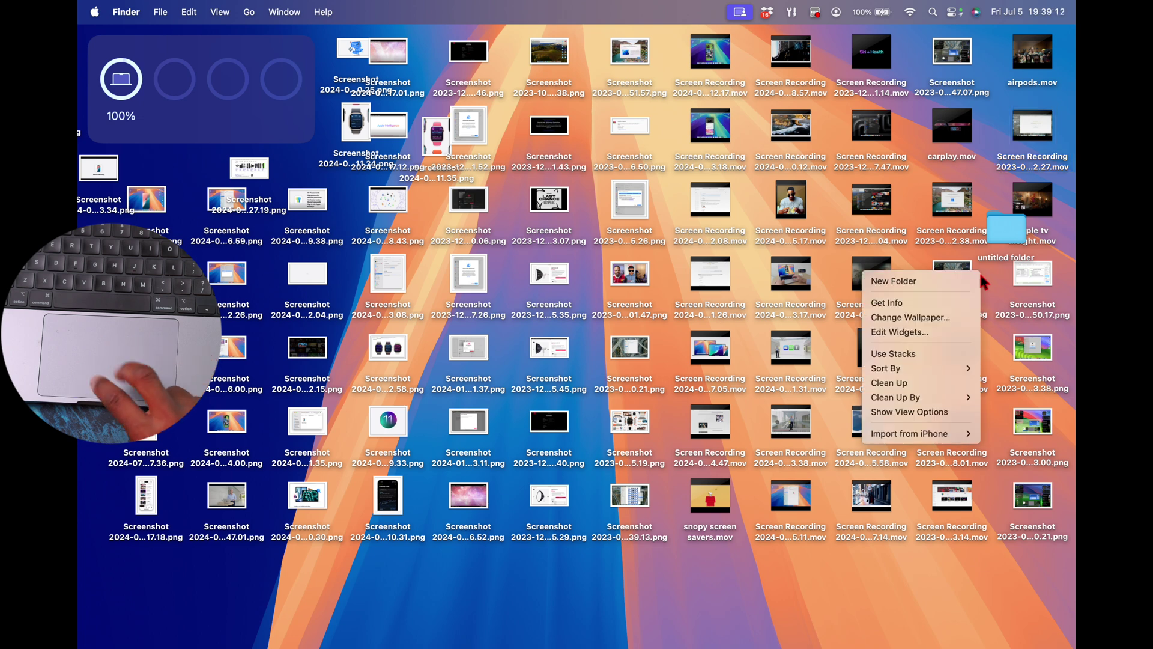
pyautogui.click(944, 358)
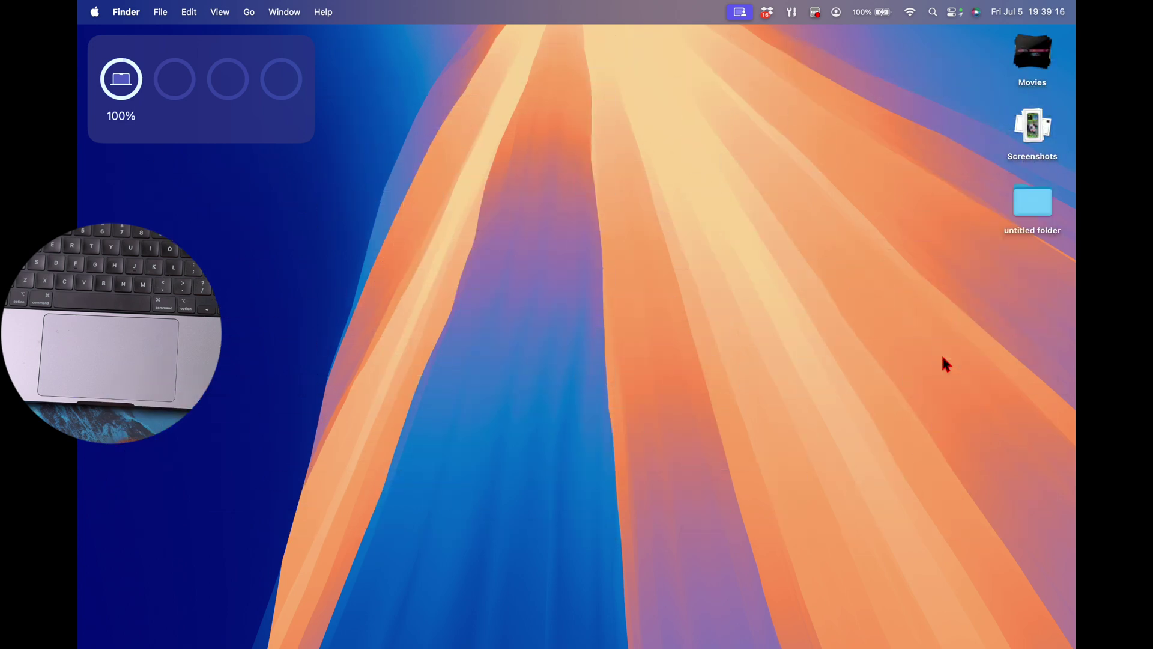
pyautogui.click(1032, 60)
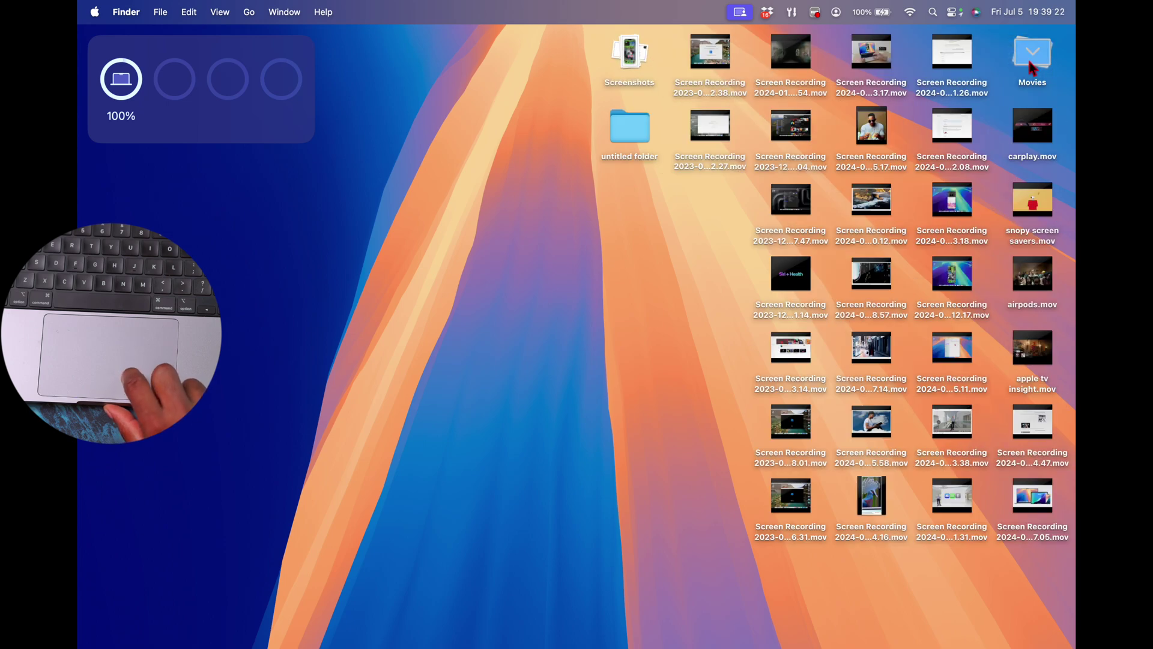
pyautogui.click(1043, 57)
pyautogui.click(1042, 58)
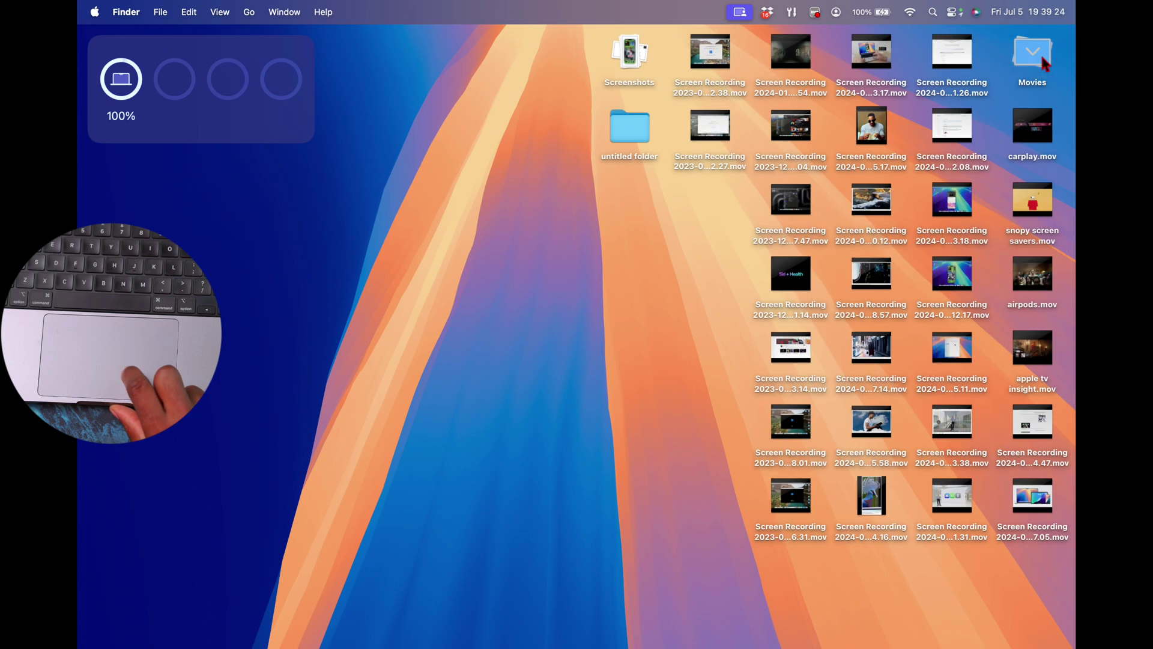
pyautogui.click(1044, 63)
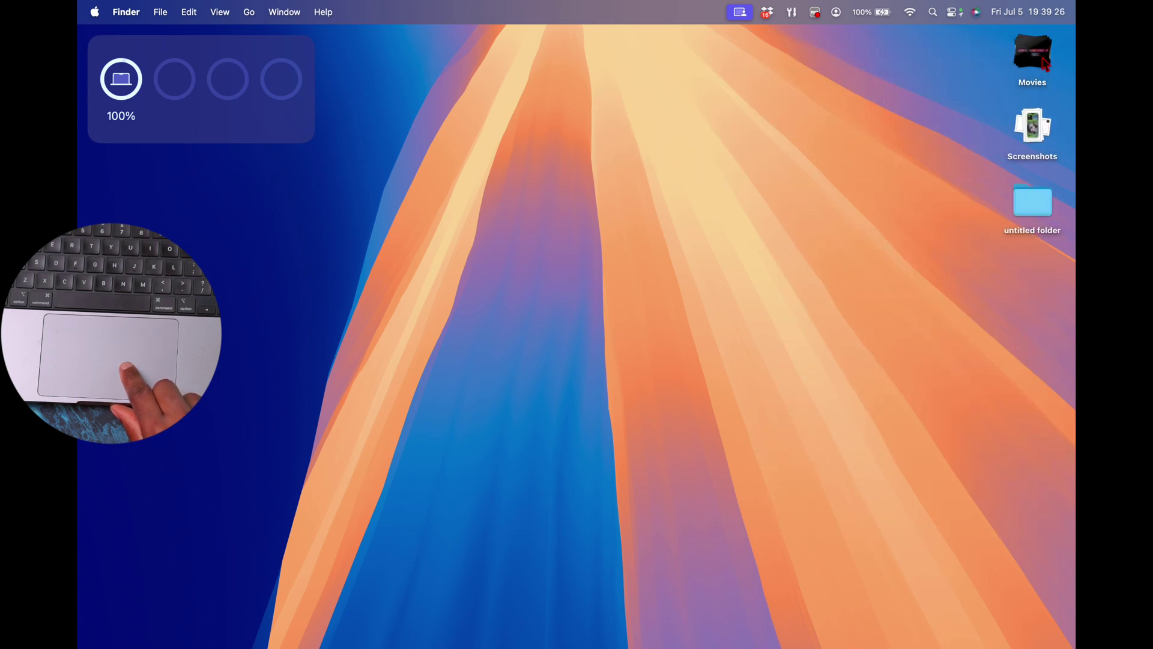
# Step: Expand and collapse the Screenshots stack, then select the untitled folder
pyautogui.click(1036, 130)
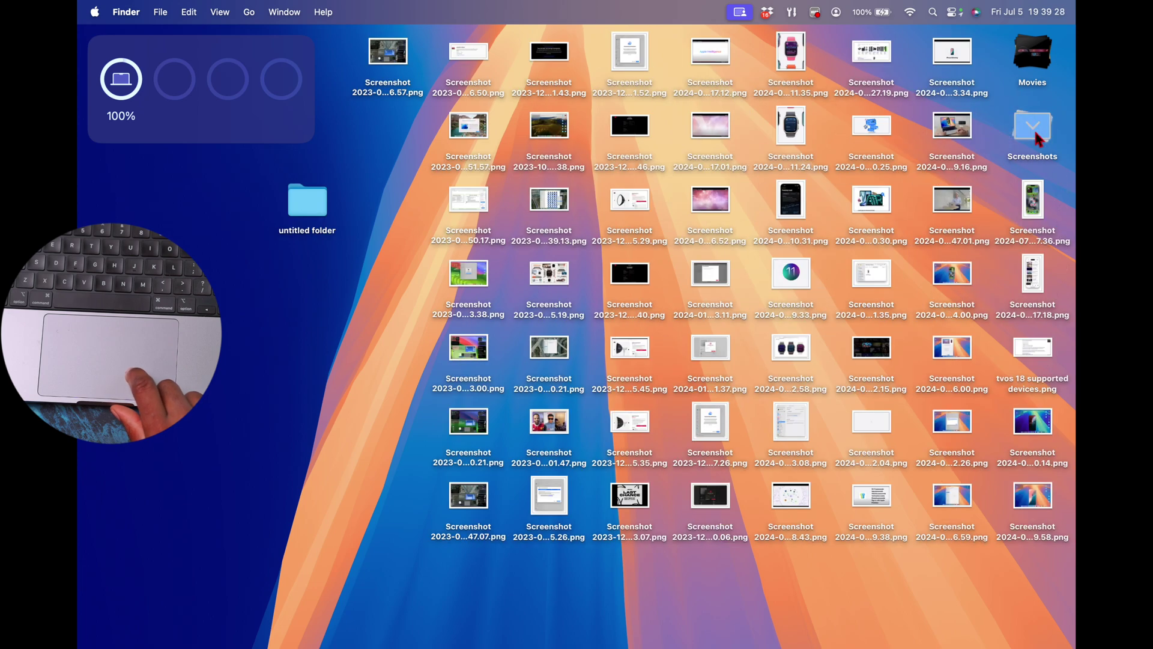
pyautogui.click(1034, 128)
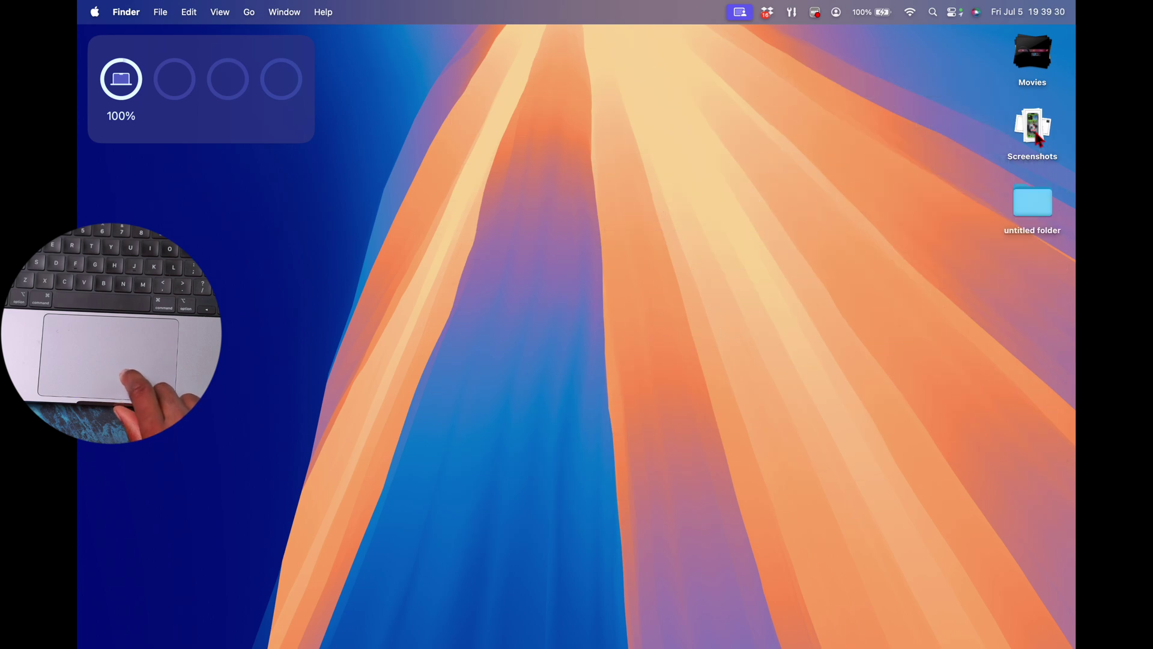
pyautogui.click(1028, 219)
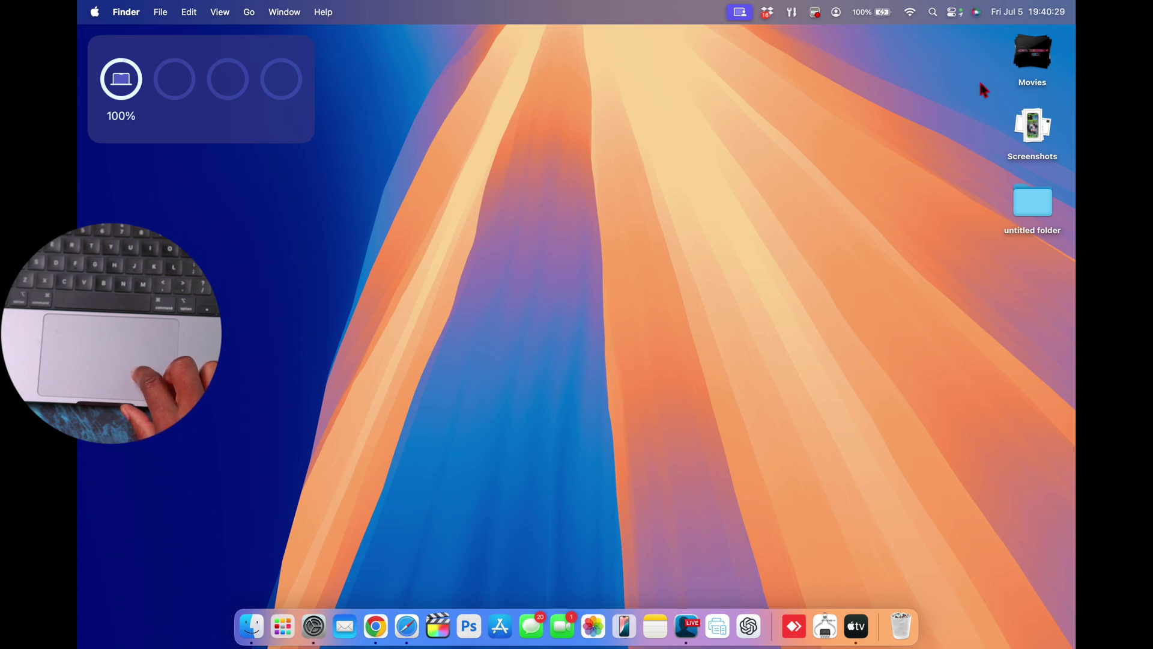
# Step: Launch Terminal from the Other folder in Launchpad
pyautogui.click(292, 611)
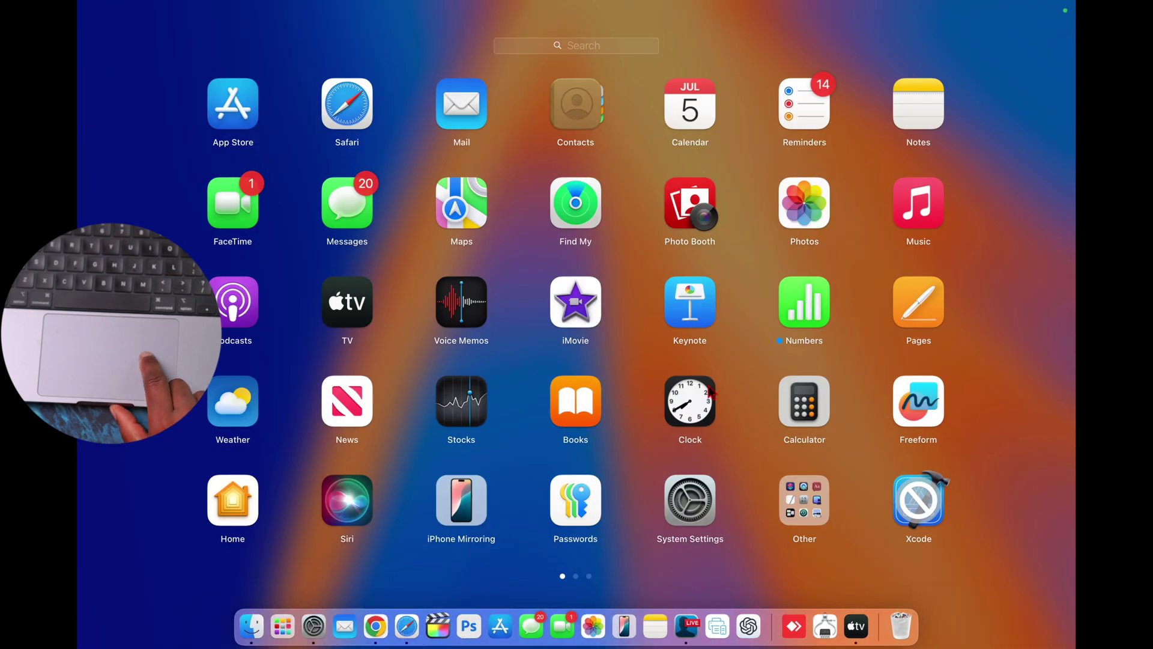
pyautogui.hscroll(5, 706, 381)
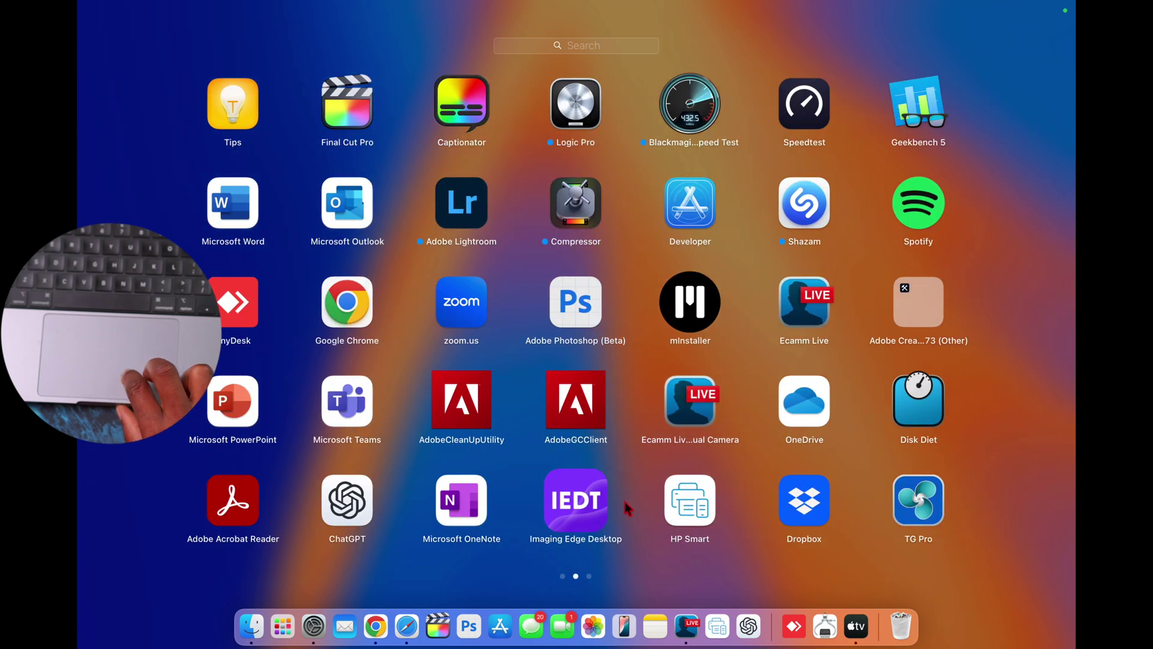
pyautogui.hscroll(-5, 621, 508)
pyautogui.click(781, 510)
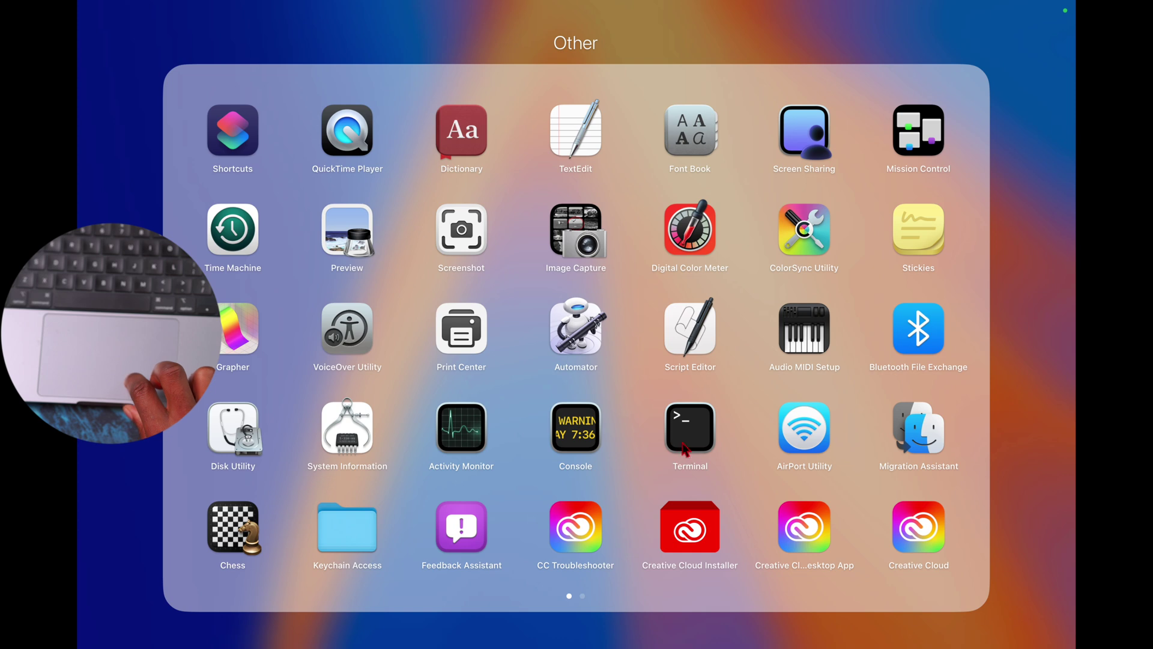
pyautogui.click(684, 445)
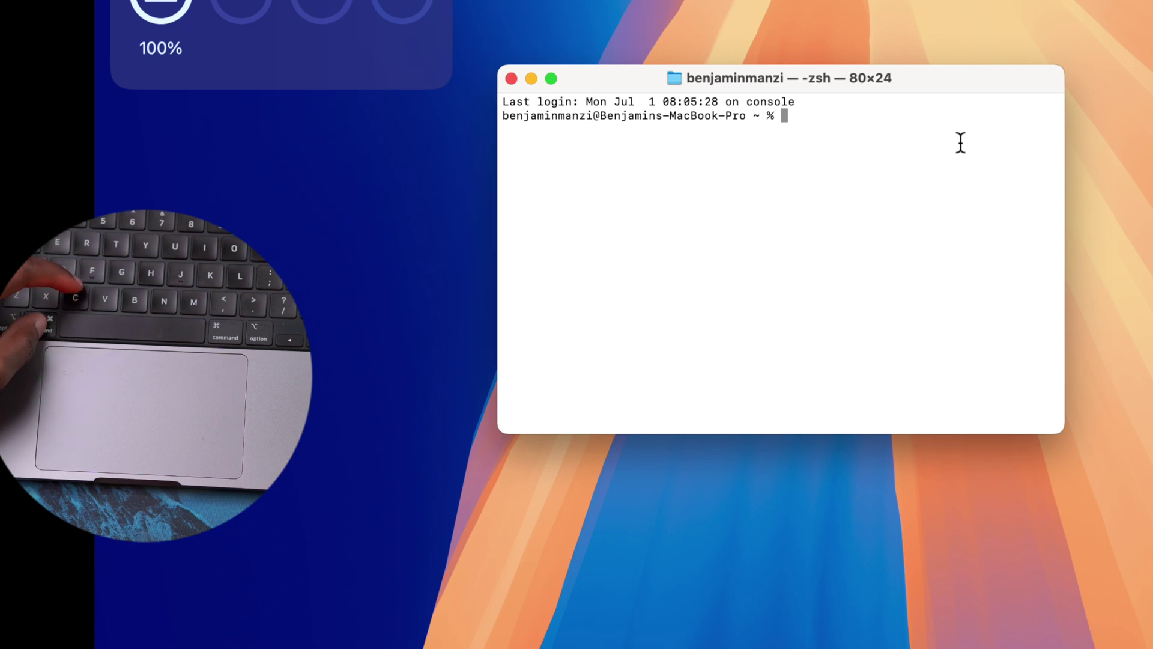
# Step: Run 'defaults write com.apple.finder CreateDesktop false; killall Finder', then open a Finder window
pyautogui.write('defaults write com.apple.finder CreateDesktop false; killall Finder')
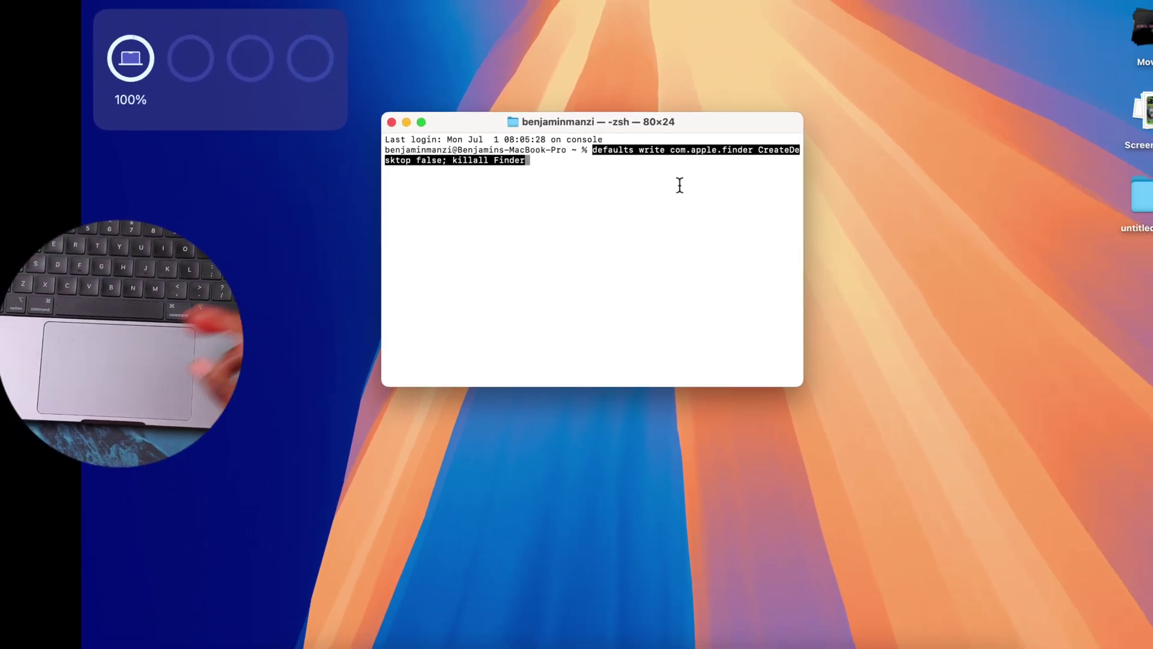
pyautogui.press('Return')
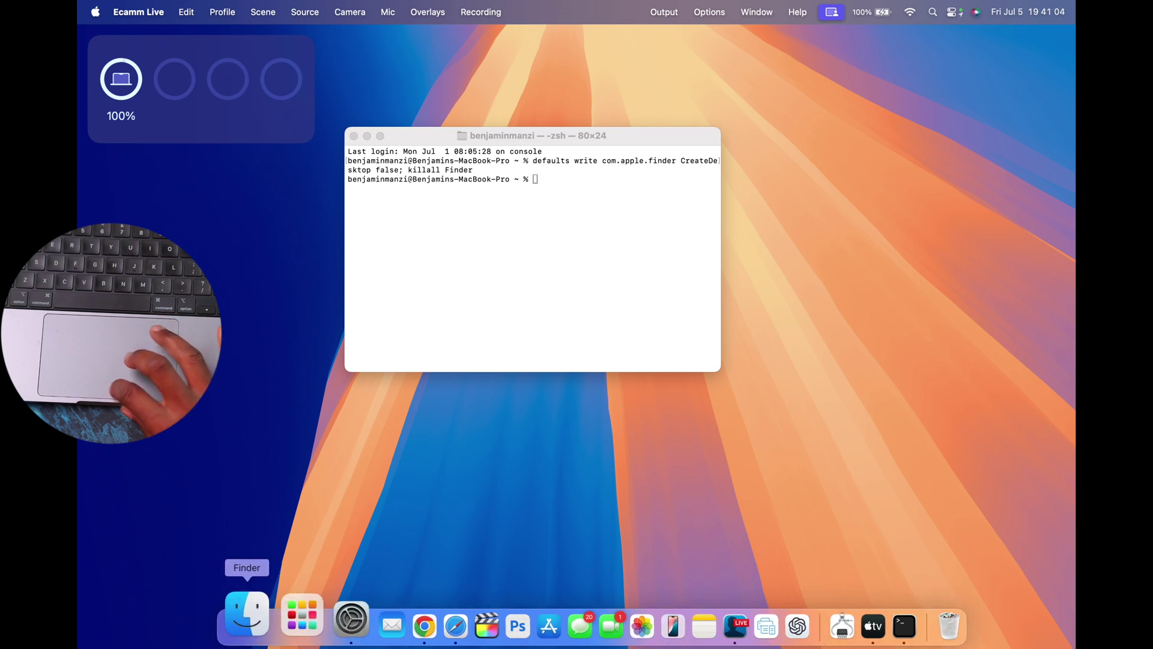
pyautogui.click(259, 631)
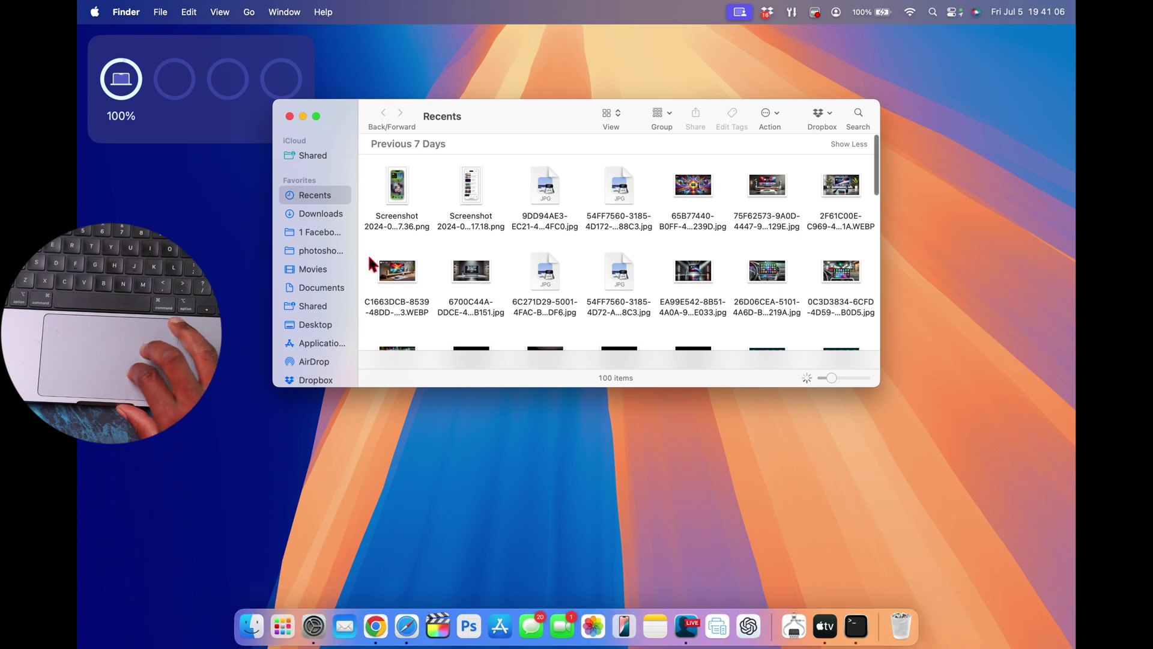
# Step: Look through the 85 items in Finder's Desktop folder, then close the Finder window
pyautogui.scroll(-1, 323, 333)
pyautogui.scroll(1, 319, 327)
pyautogui.click(318, 324)
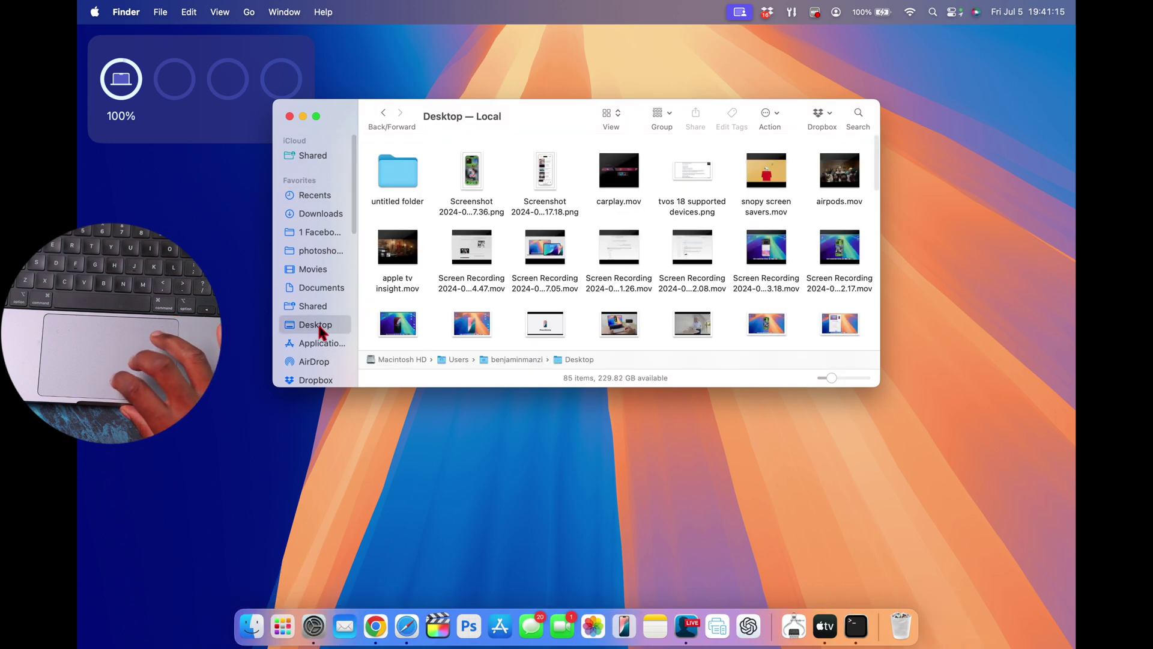
pyautogui.scroll(-12, 579, 263)
pyautogui.scroll(3, 579, 262)
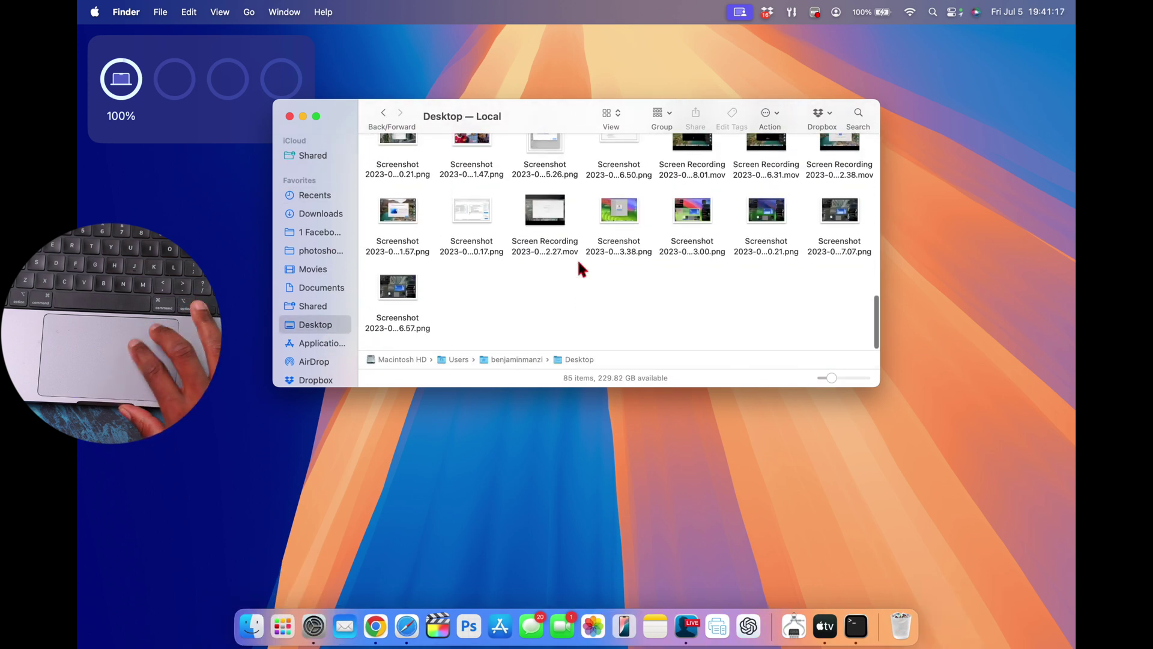
pyautogui.scroll(8, 578, 258)
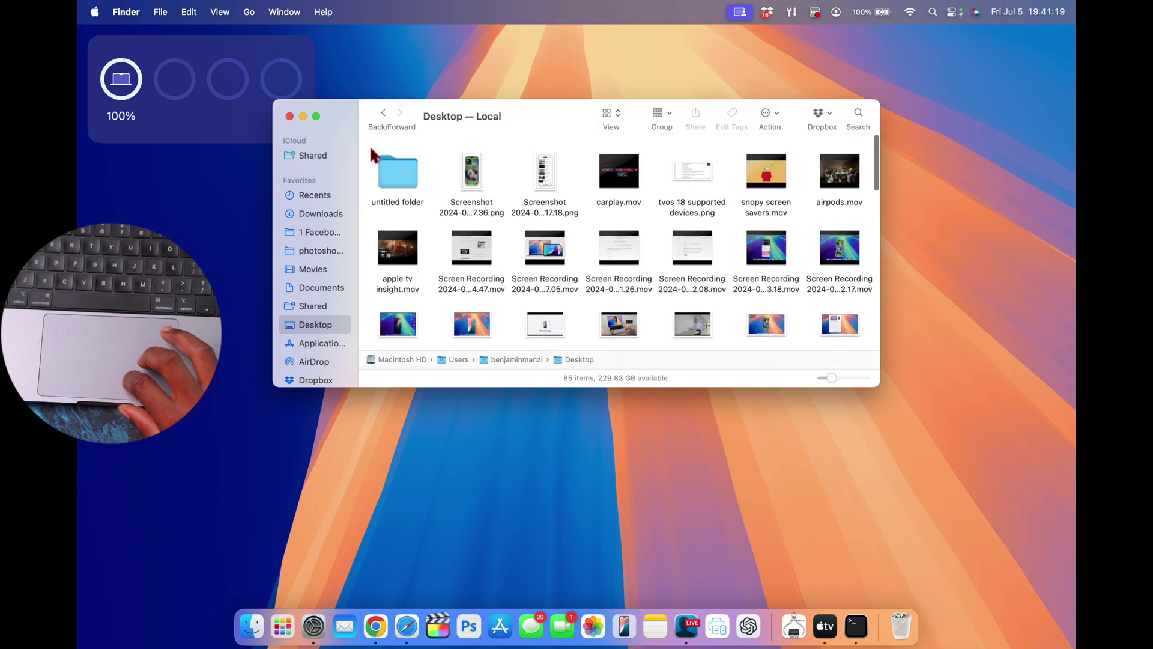
pyautogui.click(289, 117)
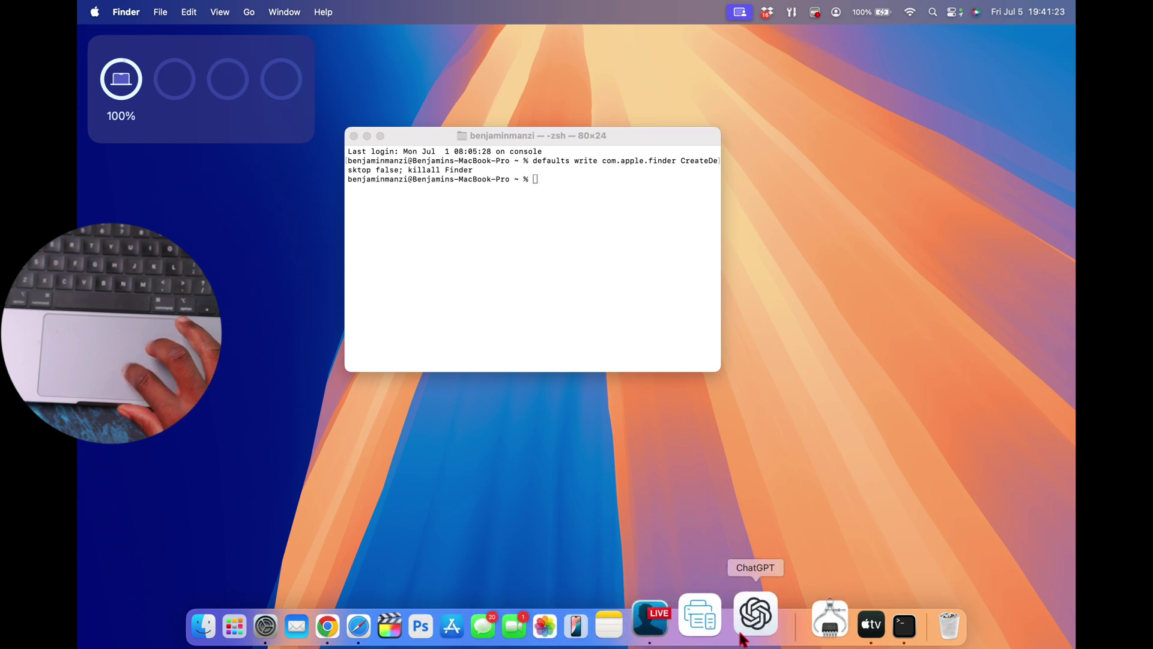
# Step: Run 'defaults write com.apple.finder CreateDesktop true; killall Finder' in Terminal, then collapse the Screenshots stack
pyautogui.click(866, 616)
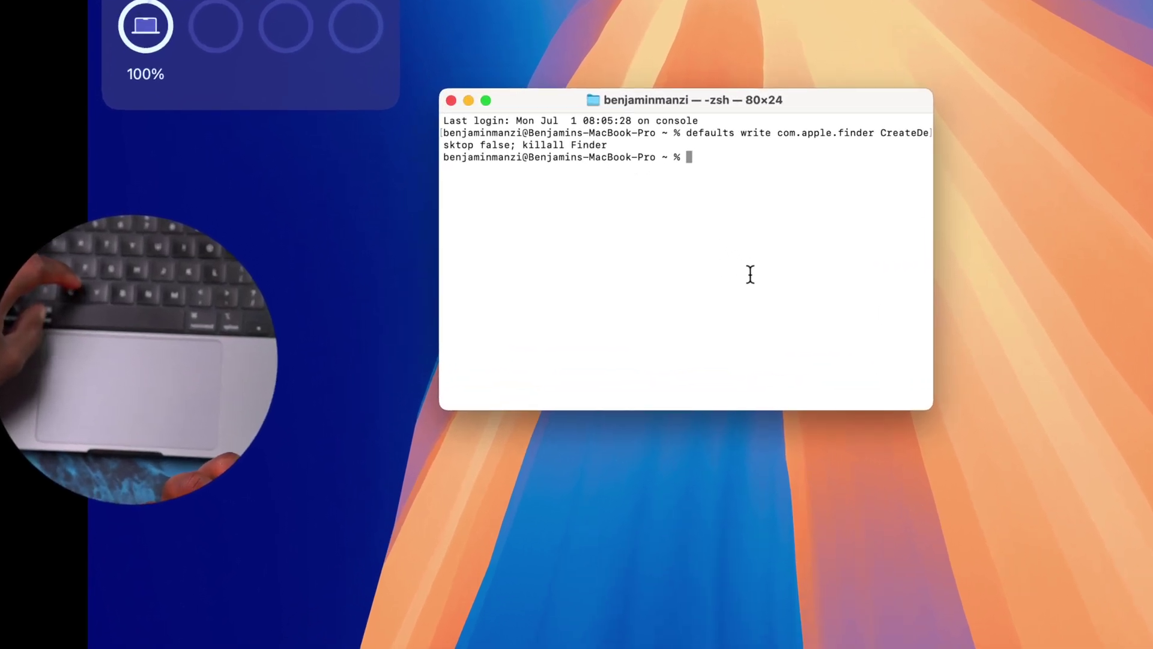
pyautogui.write('defaults write com.apple.finder CreateDesktop false; killall Finder')
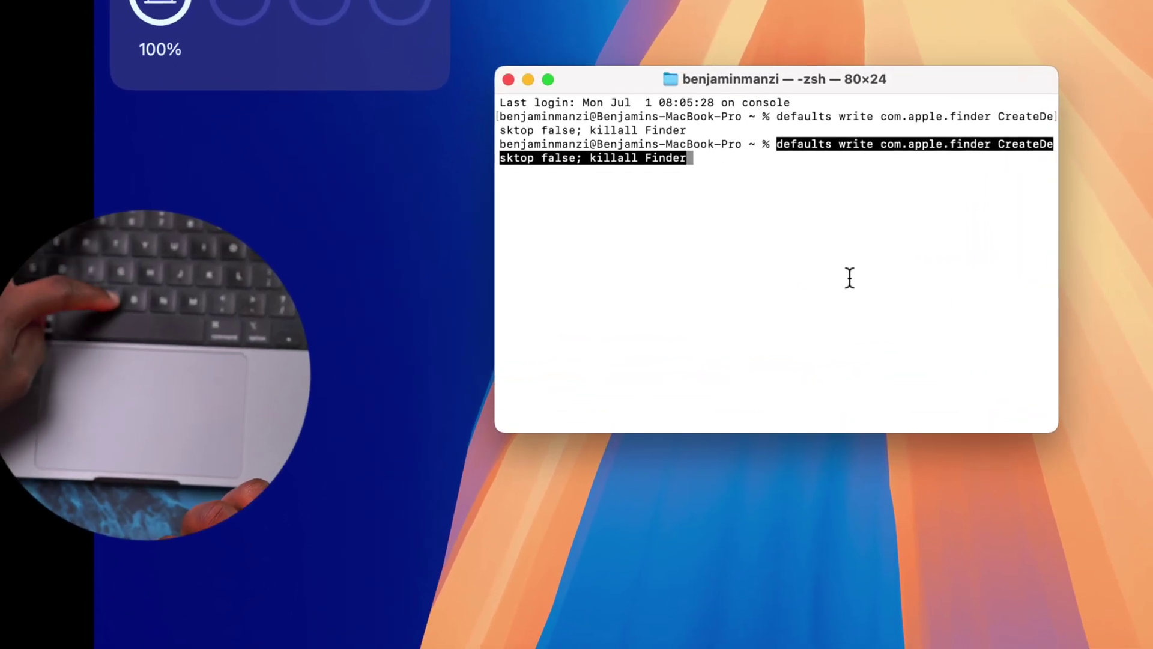
pyautogui.press('Left')
pyautogui.press('Left')
pyautogui.press('Left')
pyautogui.press('Left')
pyautogui.press('Left')
pyautogui.press('Left')
pyautogui.press('Left')
pyautogui.press('Left')
pyautogui.press('Left')
pyautogui.press('Left')
pyautogui.press('Left')
pyautogui.press('Left')
pyautogui.press('Left')
pyautogui.press('Left')
pyautogui.press('Left')
pyautogui.press('Left')
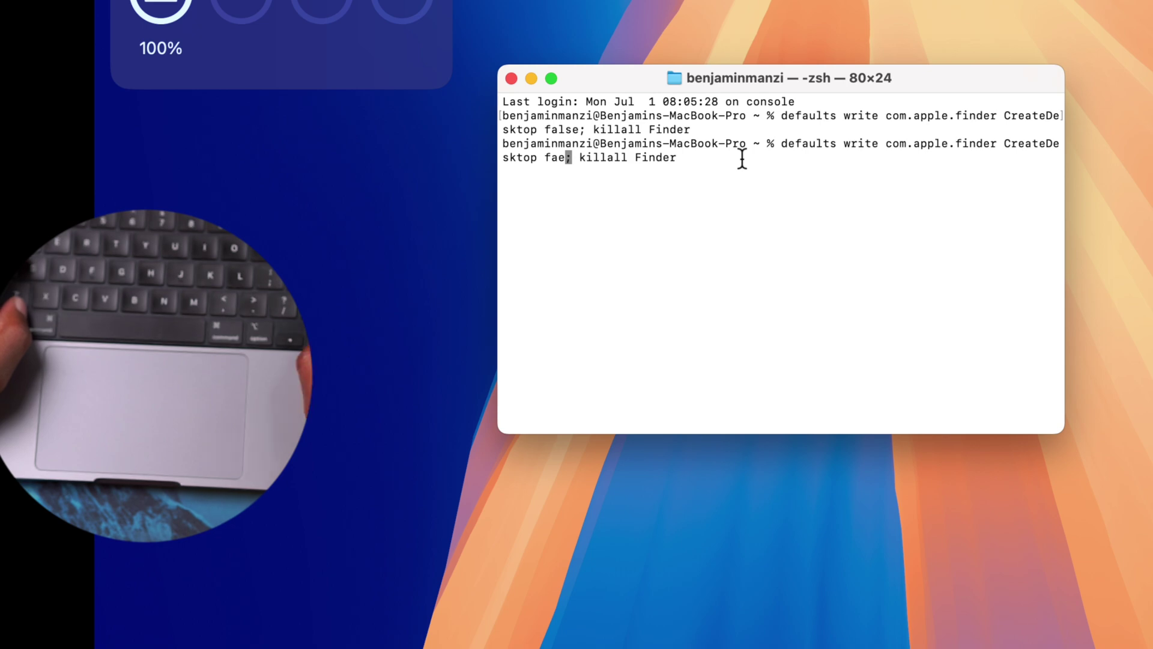
pyautogui.press('BackSpace')
pyautogui.press('BackSpace')
pyautogui.press('BackSpace')
pyautogui.press('BackSpace')
pyautogui.press('BackSpace')
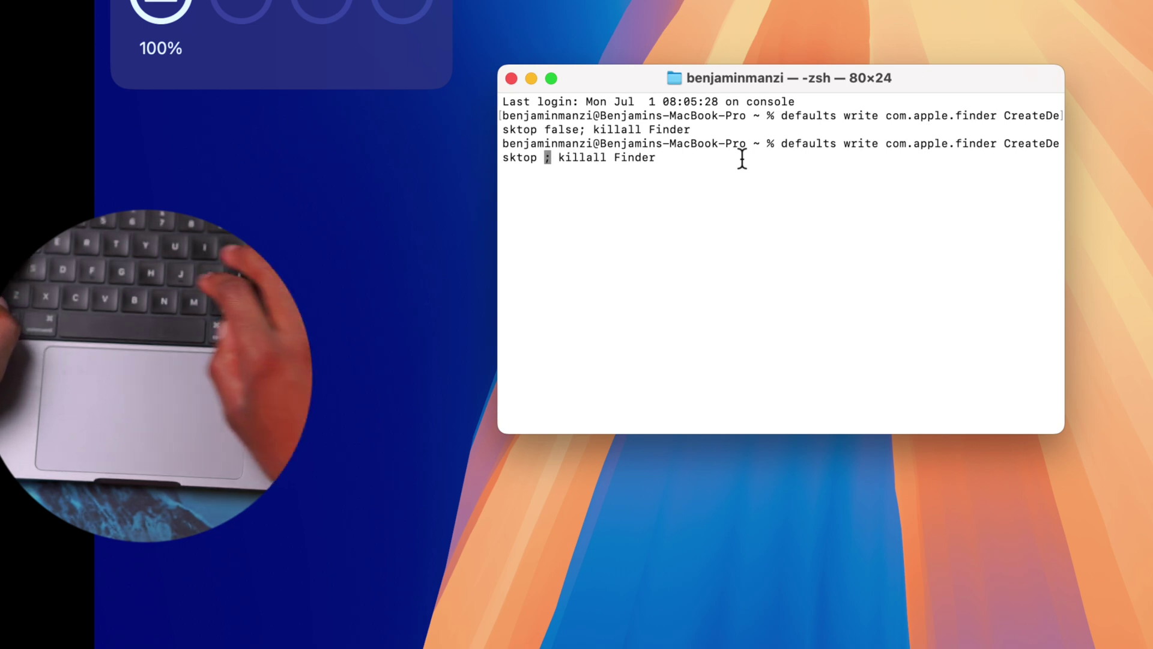
pyautogui.write('true')
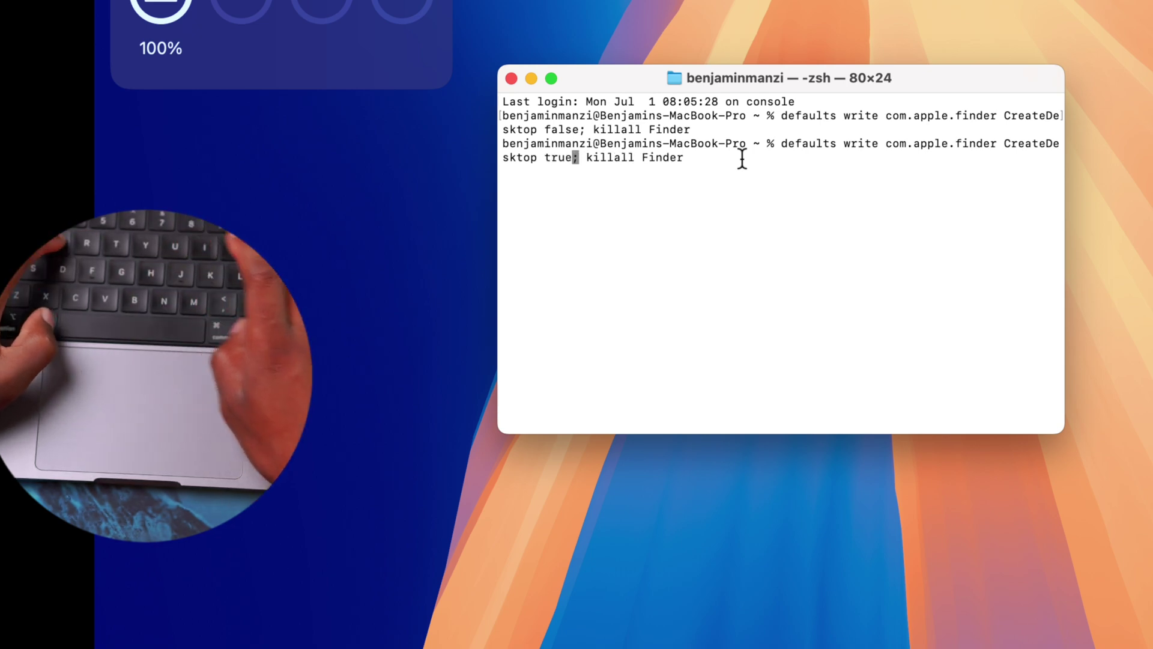
pyautogui.press('Return')
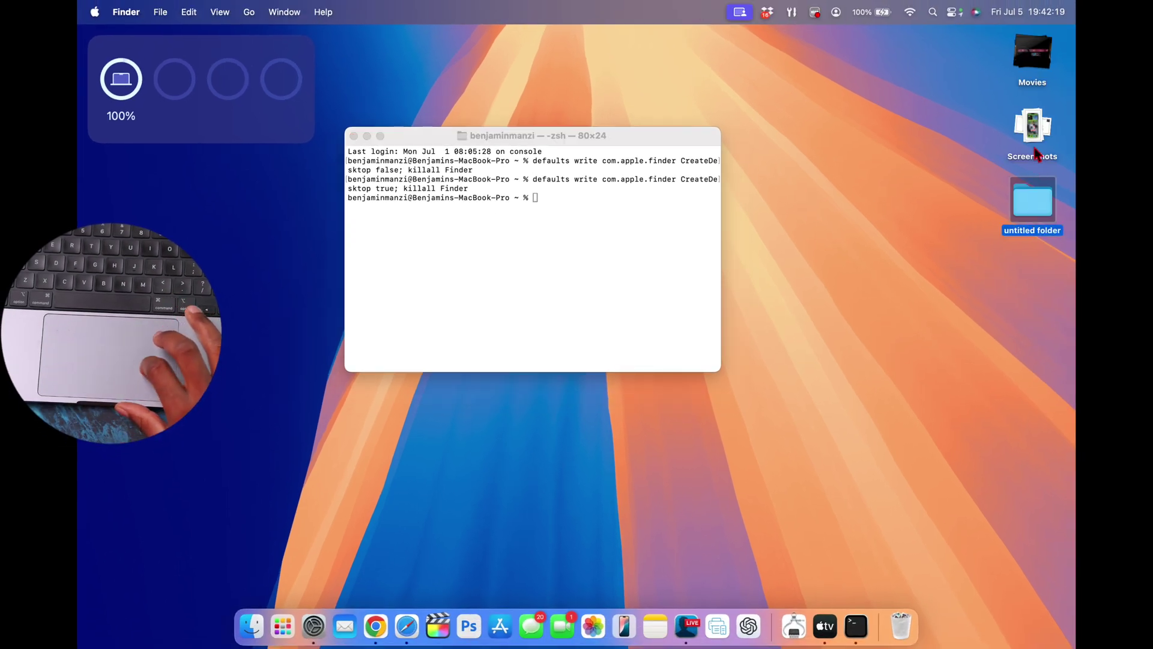
pyautogui.click(1042, 130)
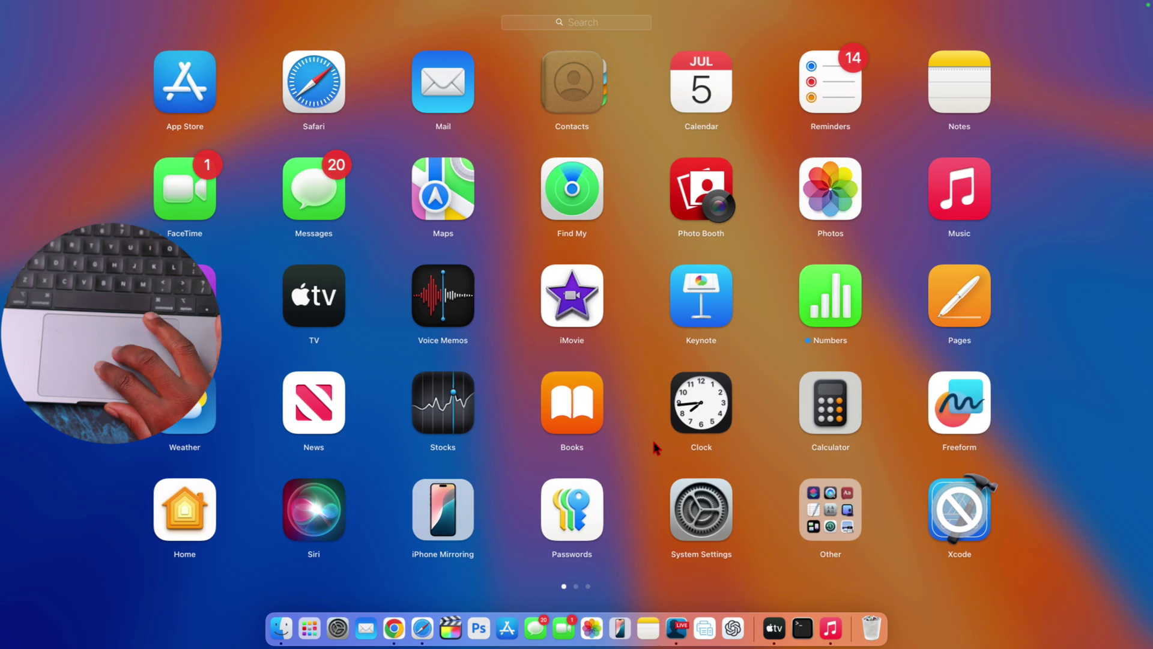
# Step: Tick Enable Lossless Audio in the Music app's Playback settings
pyautogui.click(963, 192)
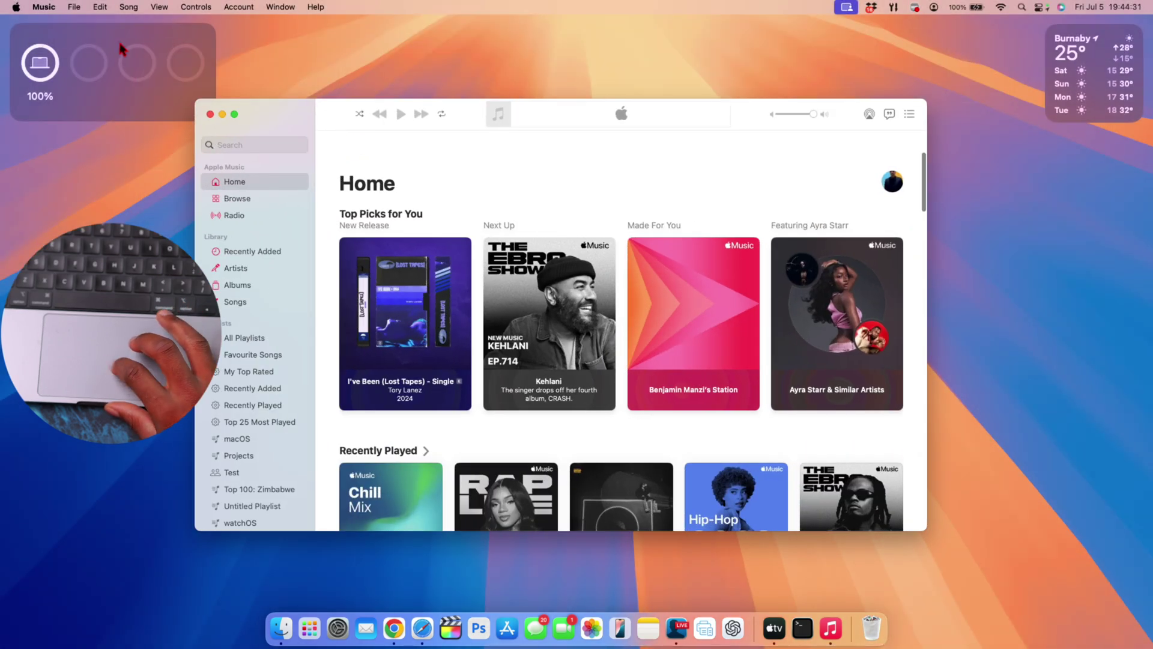
pyautogui.click(43, 7)
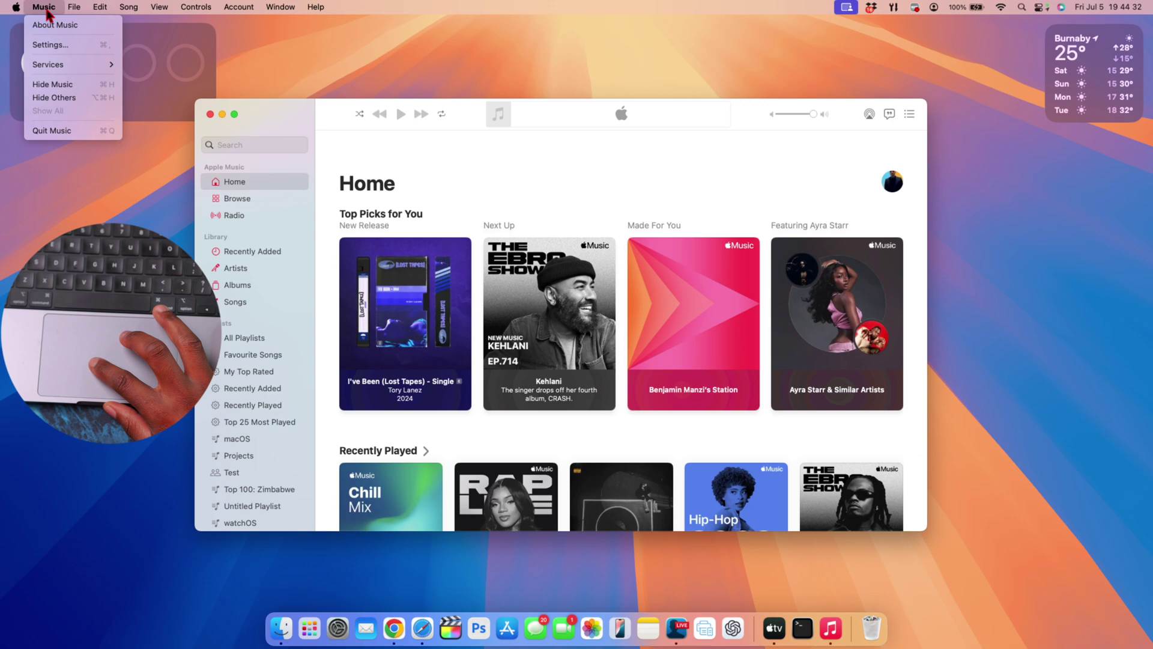
pyautogui.click(56, 46)
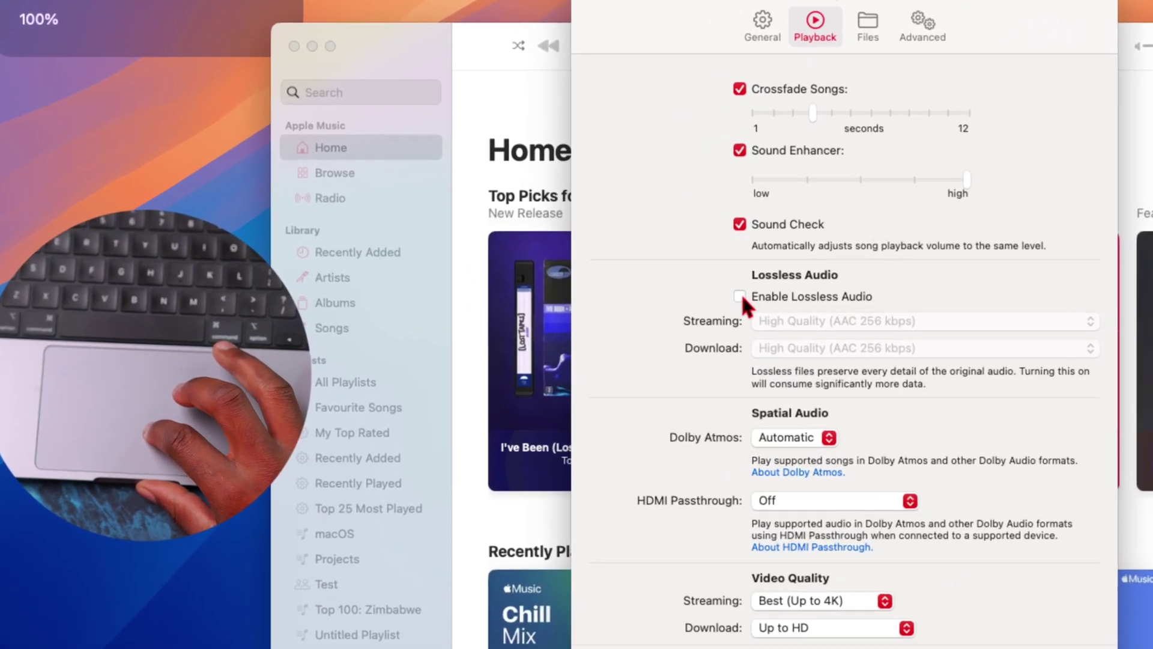
pyautogui.click(743, 297)
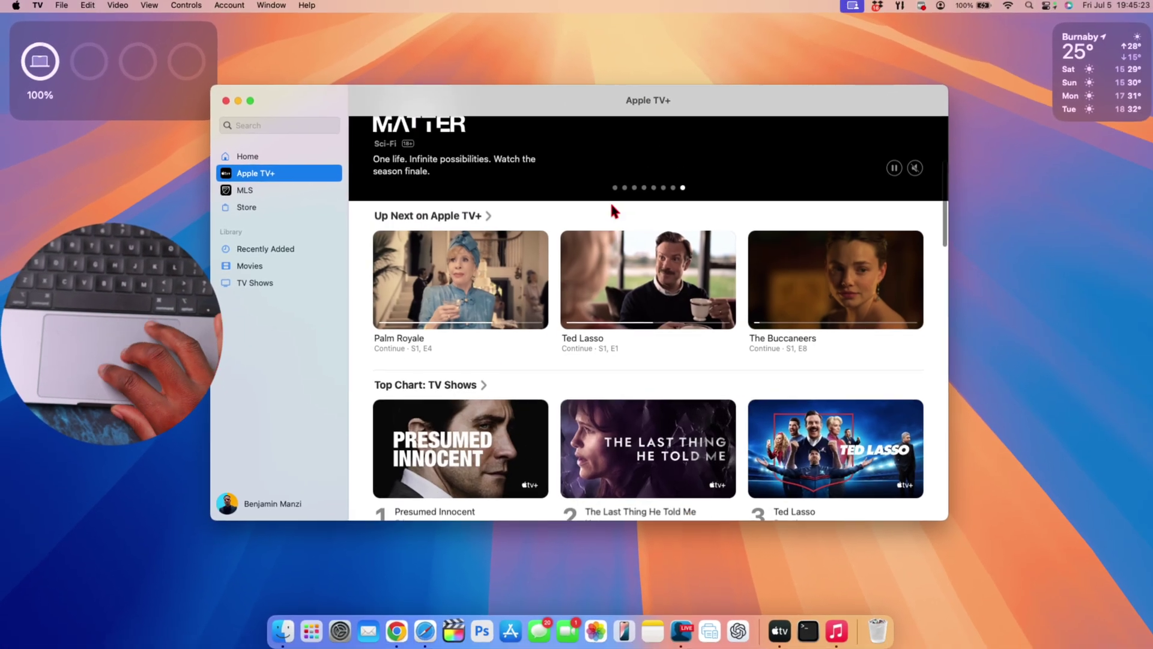
# Step: Set the TV app's Playback HDMI Passthrough option to Prefer HDMI Passthrough
pyautogui.scroll(-15, 611, 211)
pyautogui.scroll(20, 606, 210)
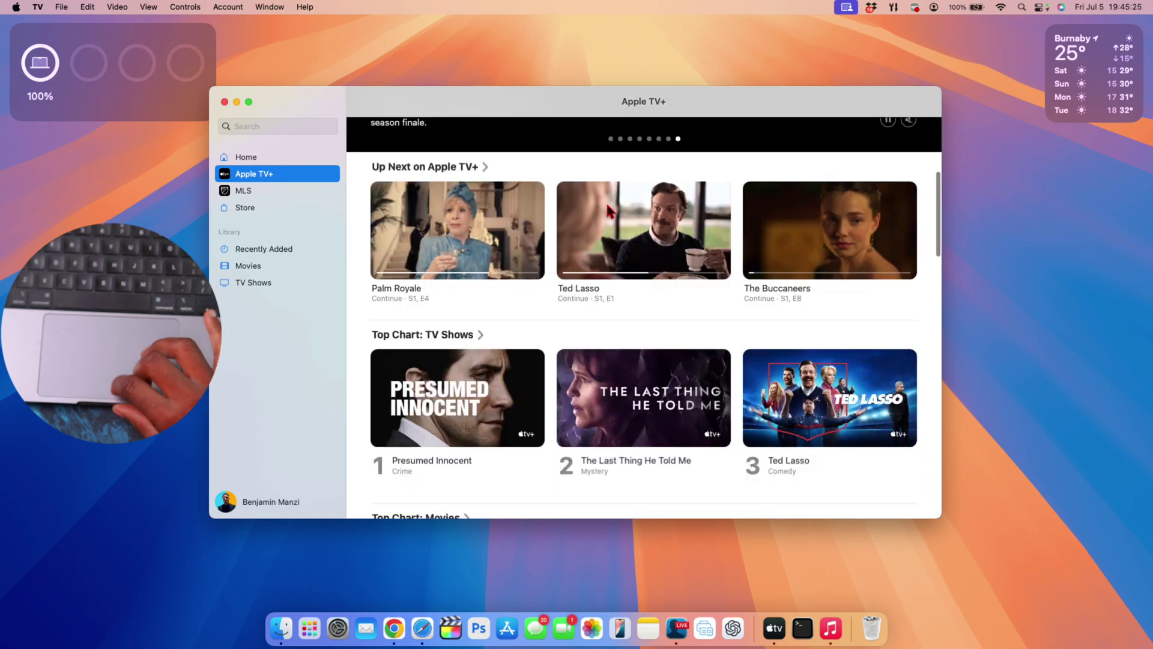
pyautogui.click(38, 7)
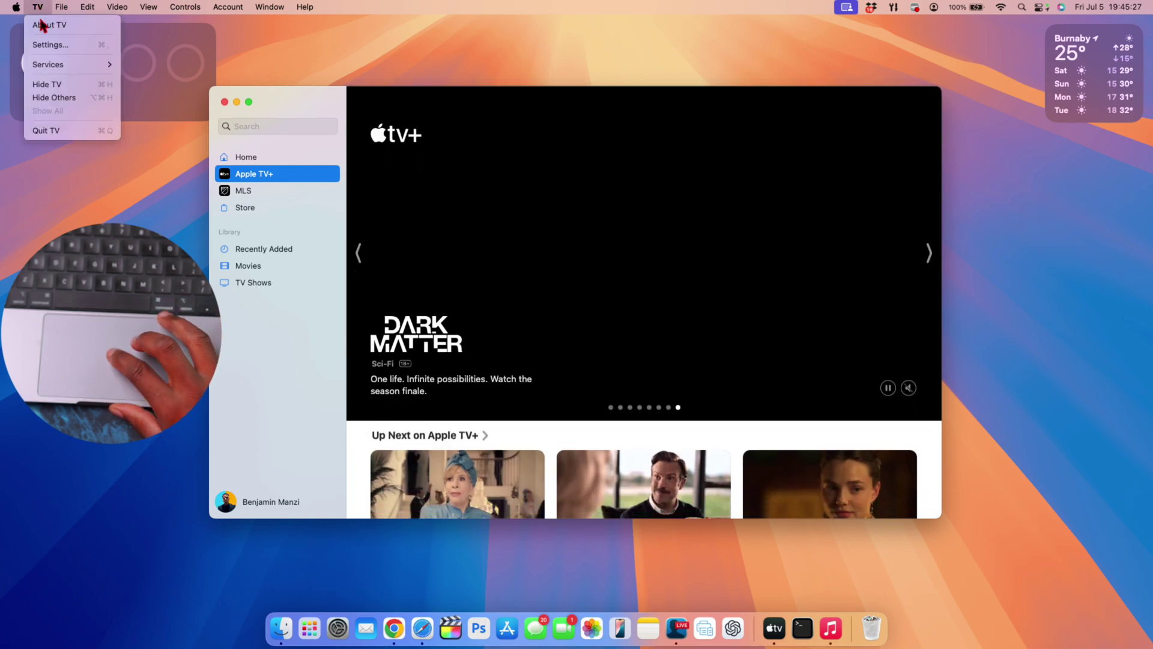
pyautogui.click(47, 45)
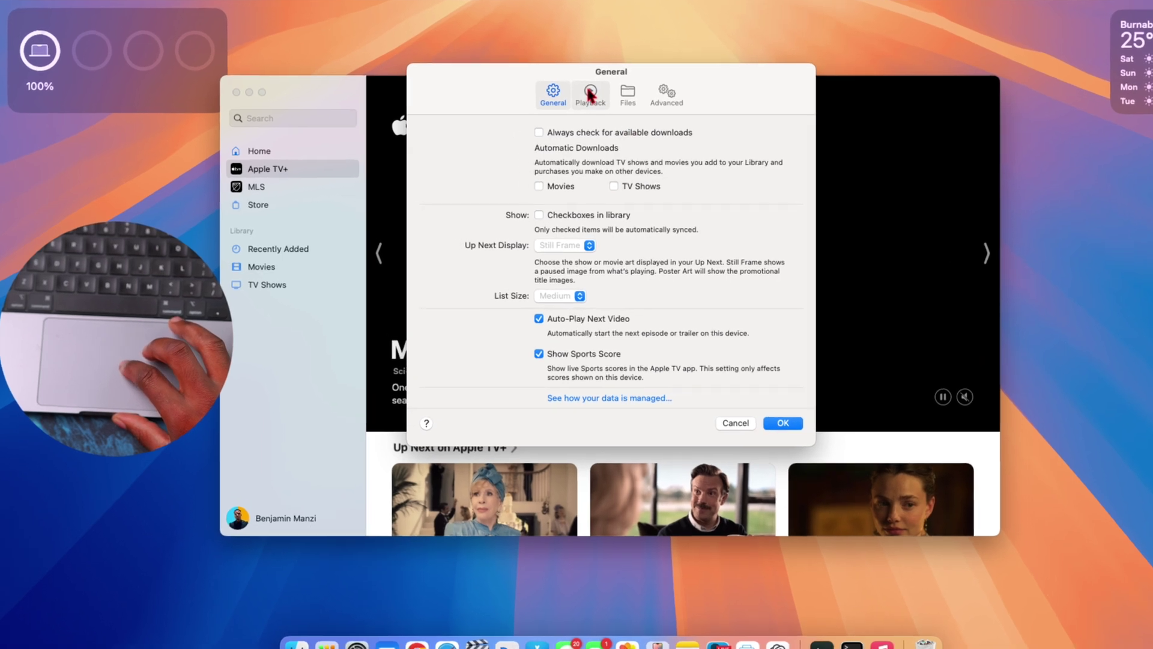
pyautogui.click(556, 104)
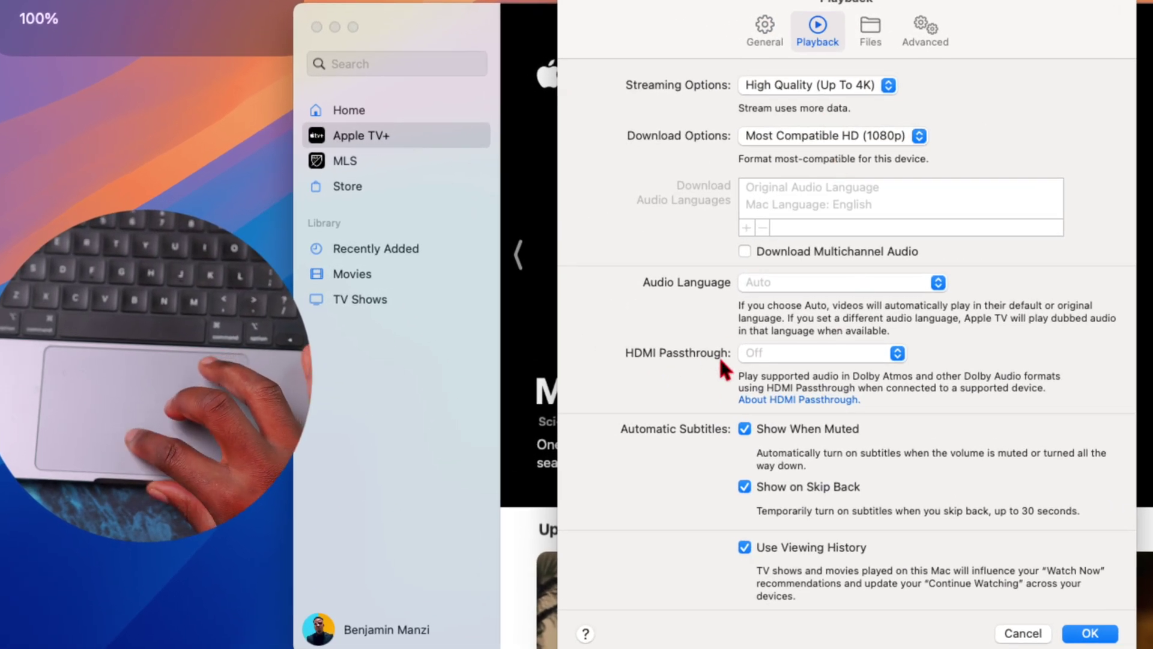
pyautogui.click(811, 359)
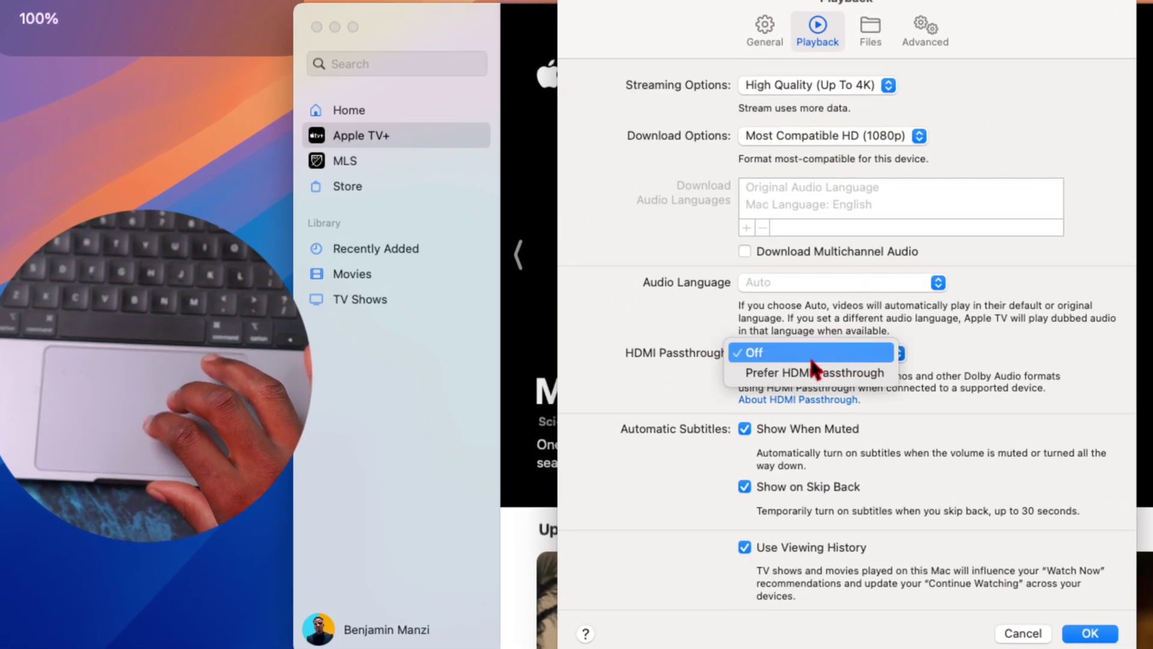
pyautogui.click(774, 374)
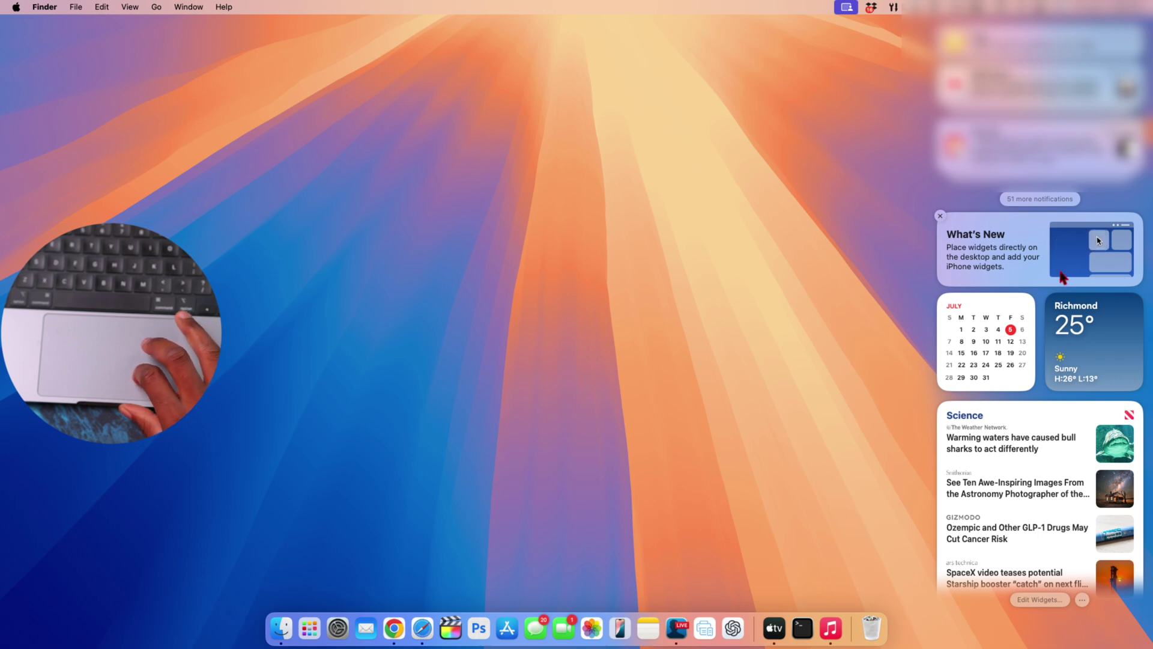
pyautogui.scroll(-2, 1062, 277)
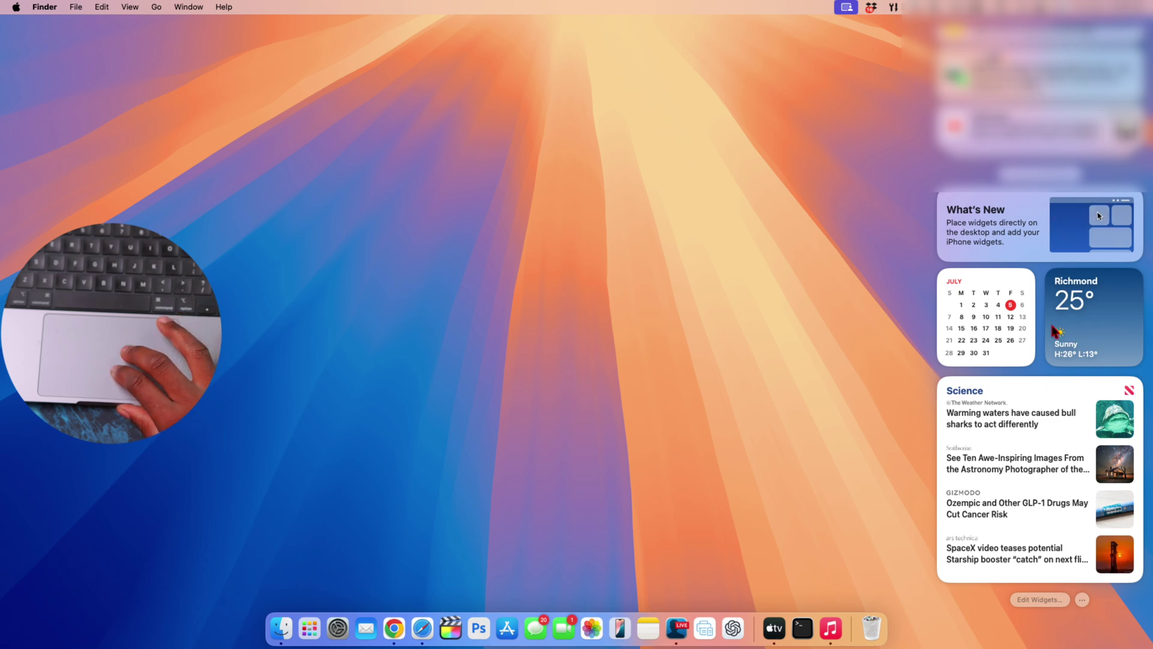
pyautogui.hscroll(-3, 1055, 330)
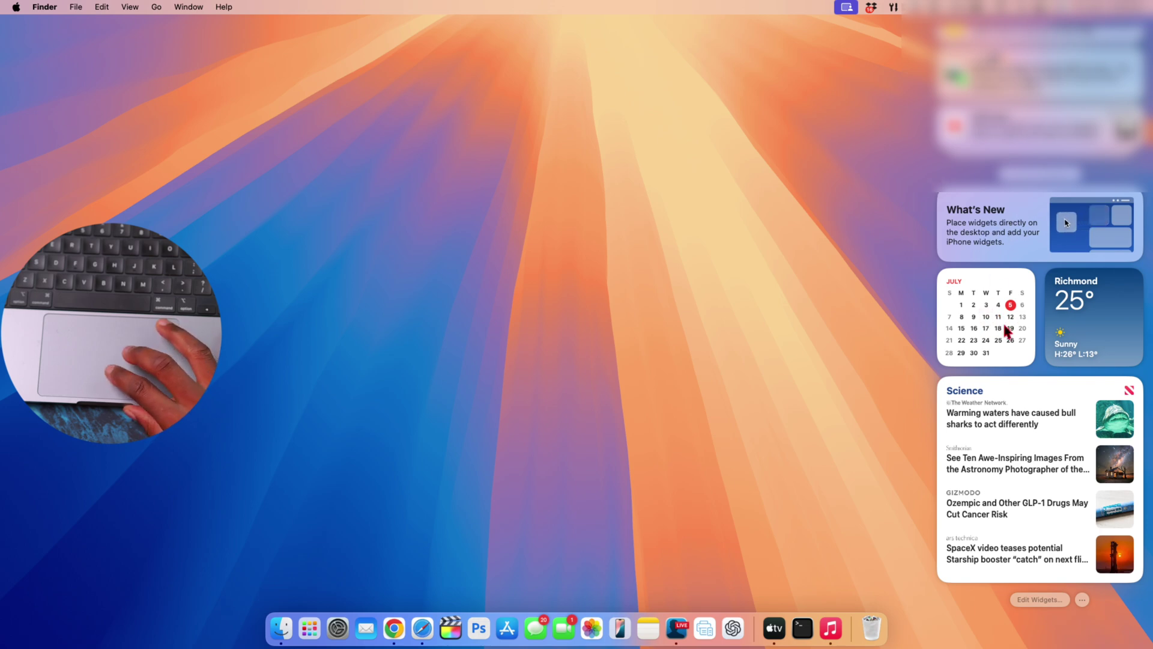
pyautogui.hscroll(-5, 1004, 324)
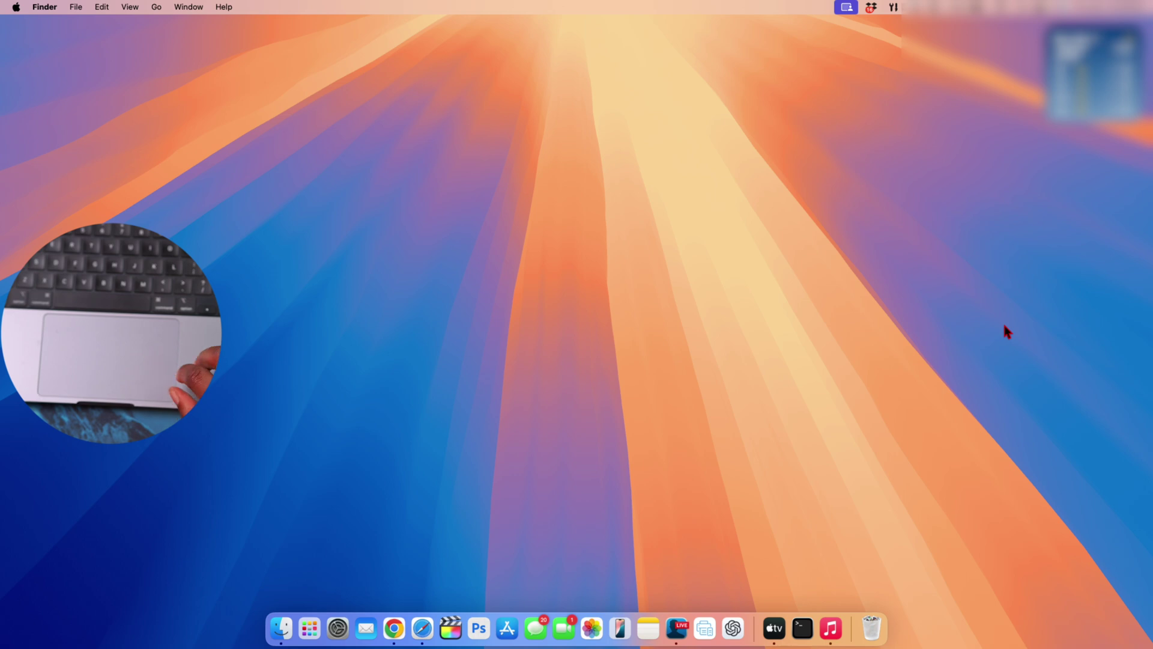
pyautogui.hscroll(5, 1005, 327)
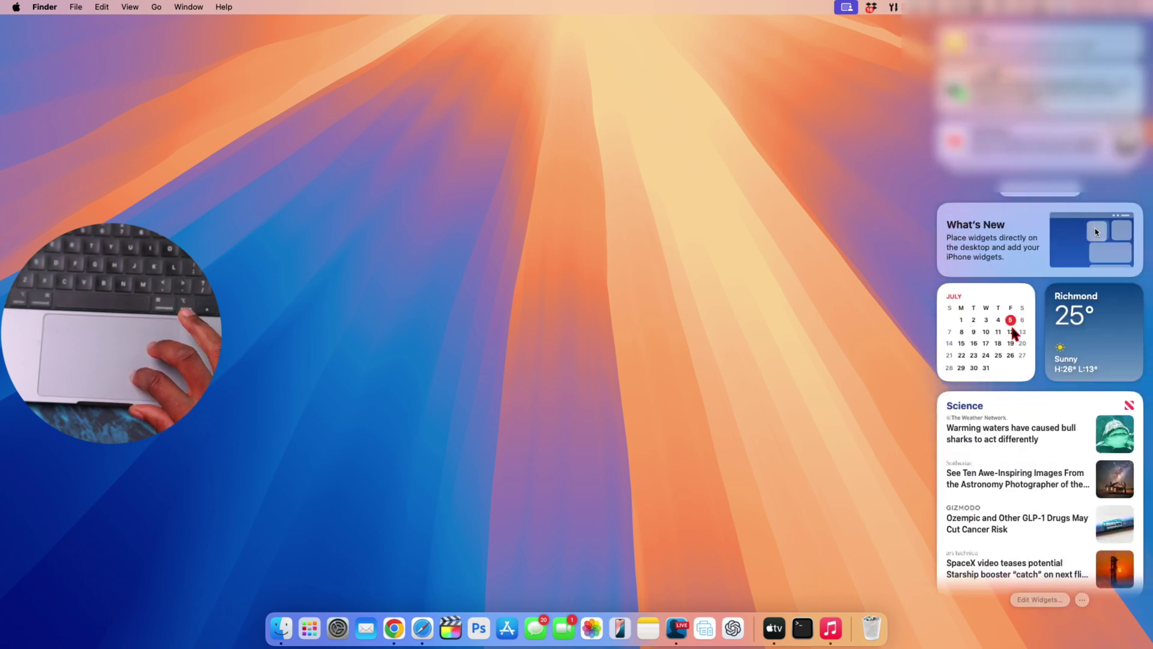
pyautogui.scroll(-1, 1014, 333)
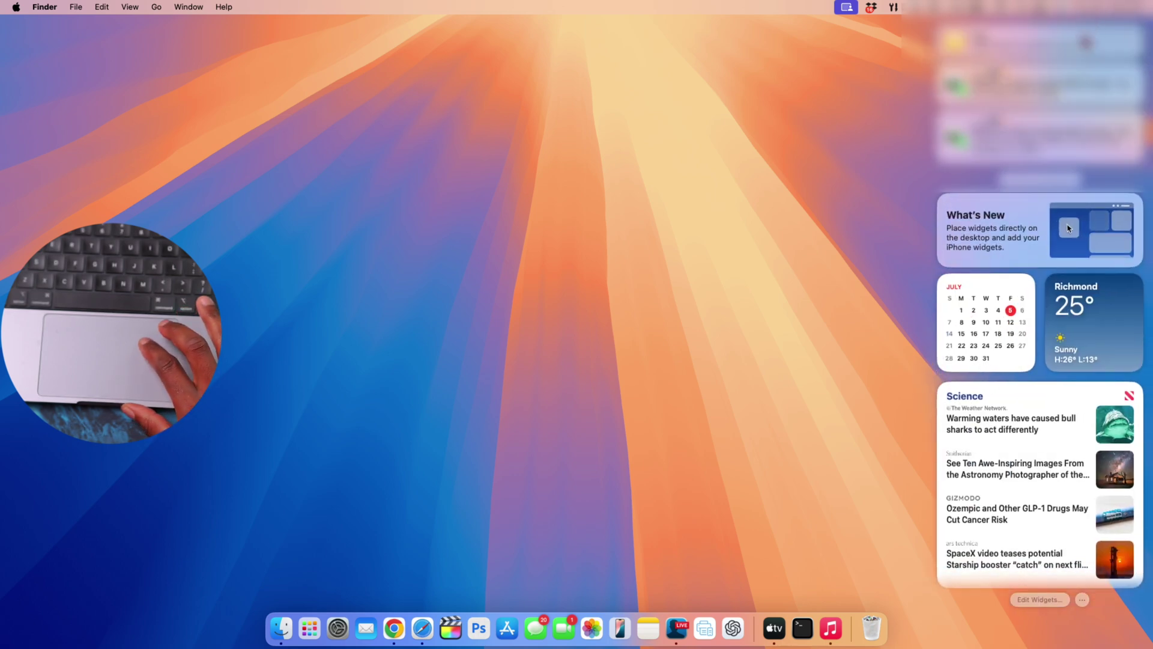
pyautogui.scroll(-1, 1001, 402)
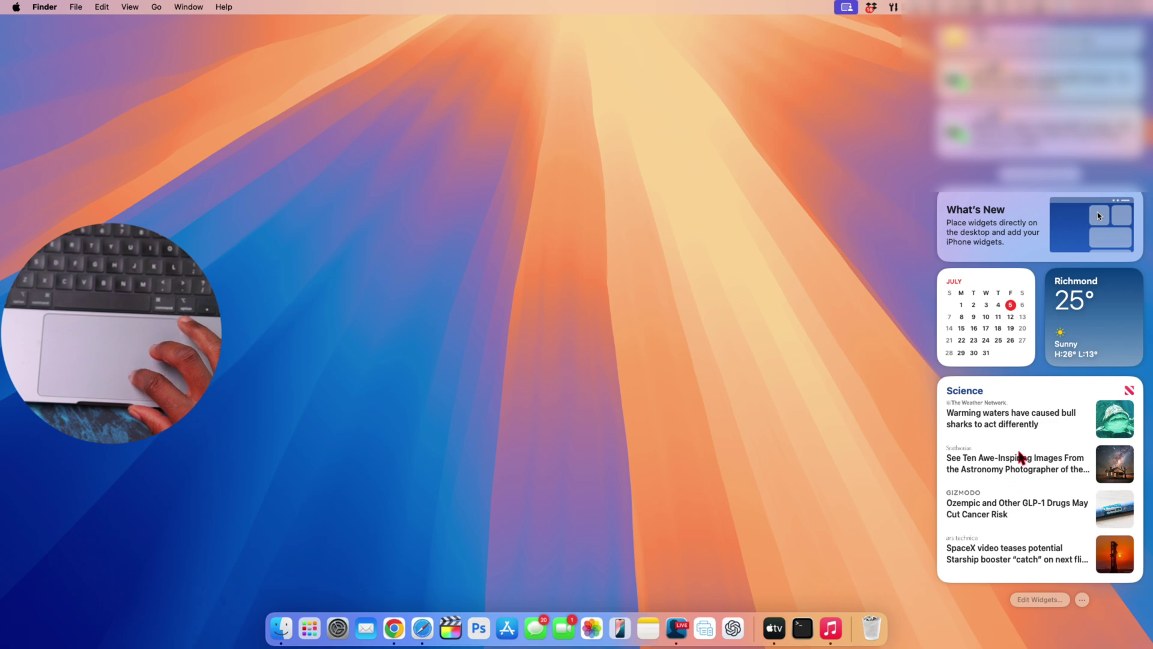
pyautogui.scroll(1, 1018, 485)
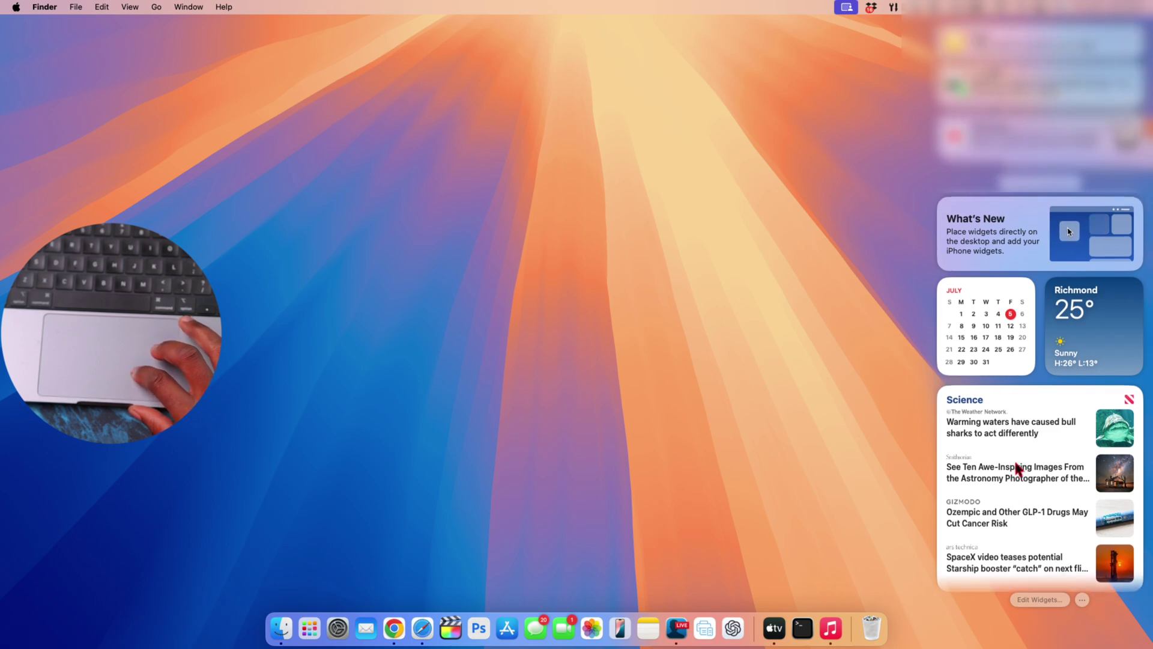
# Step: Place the medium Batteries Status widget at the desktop's top-left and close the Widget Gallery
pyautogui.click(1038, 599)
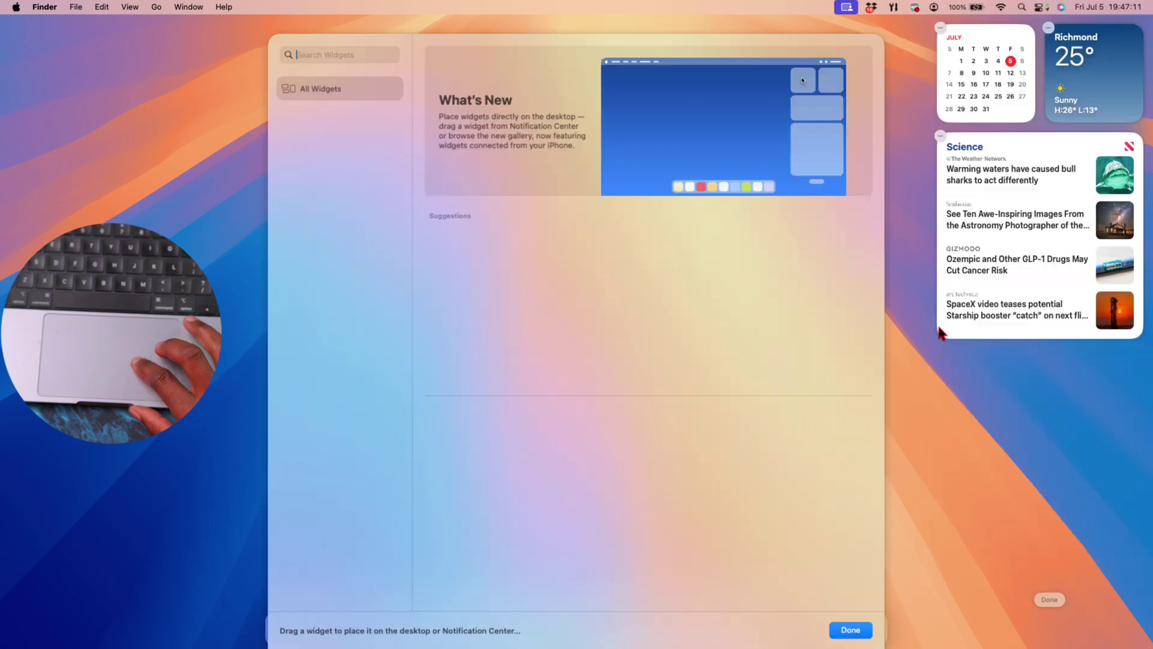
pyautogui.click(330, 115)
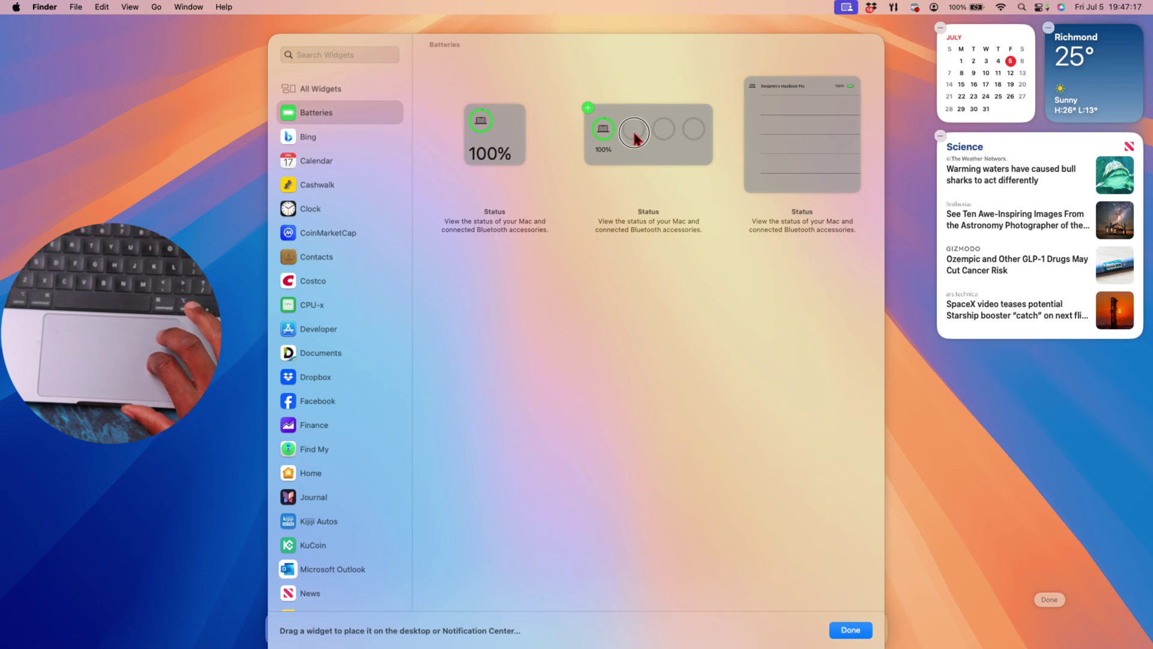
pyautogui.moveTo(635, 137); pyautogui.dragTo(116, 96)
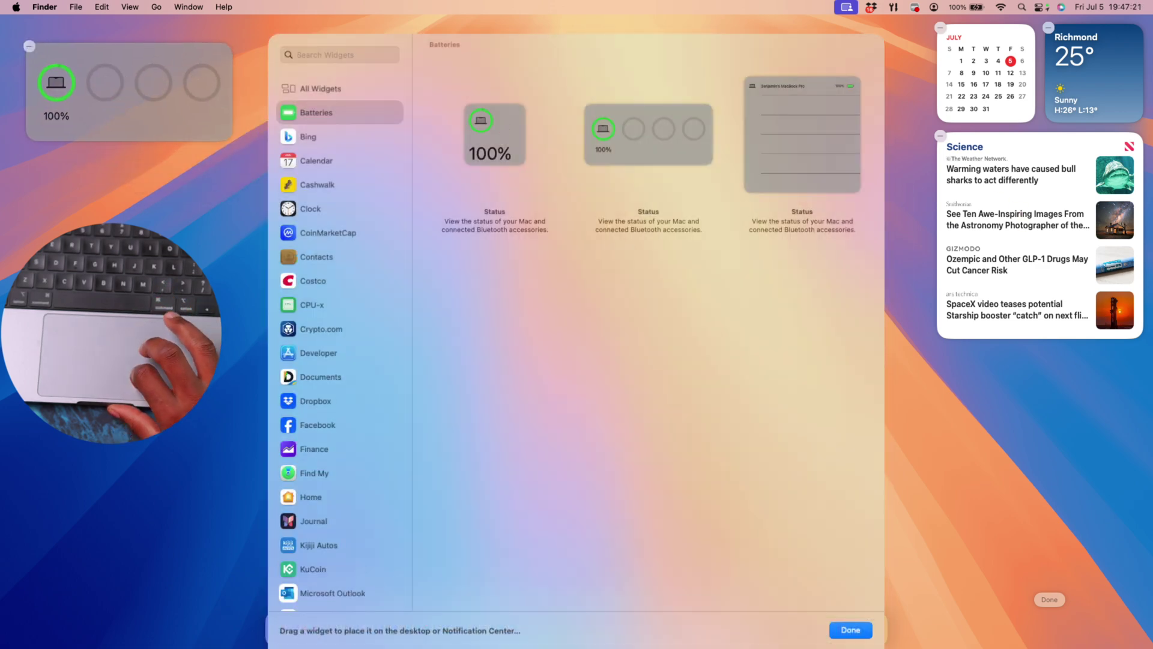
pyautogui.press('Escape')
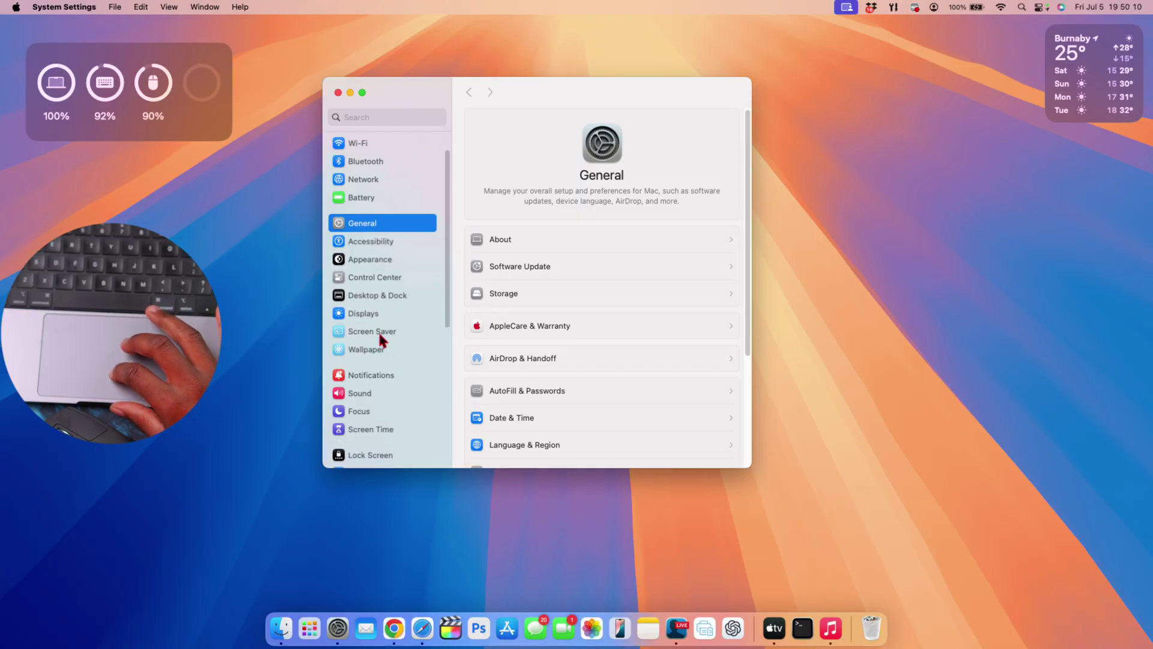
# Step: Set the Macintosh dynamic wallpaper in the Wallpaper settings
pyautogui.click(377, 331)
pyautogui.click(384, 350)
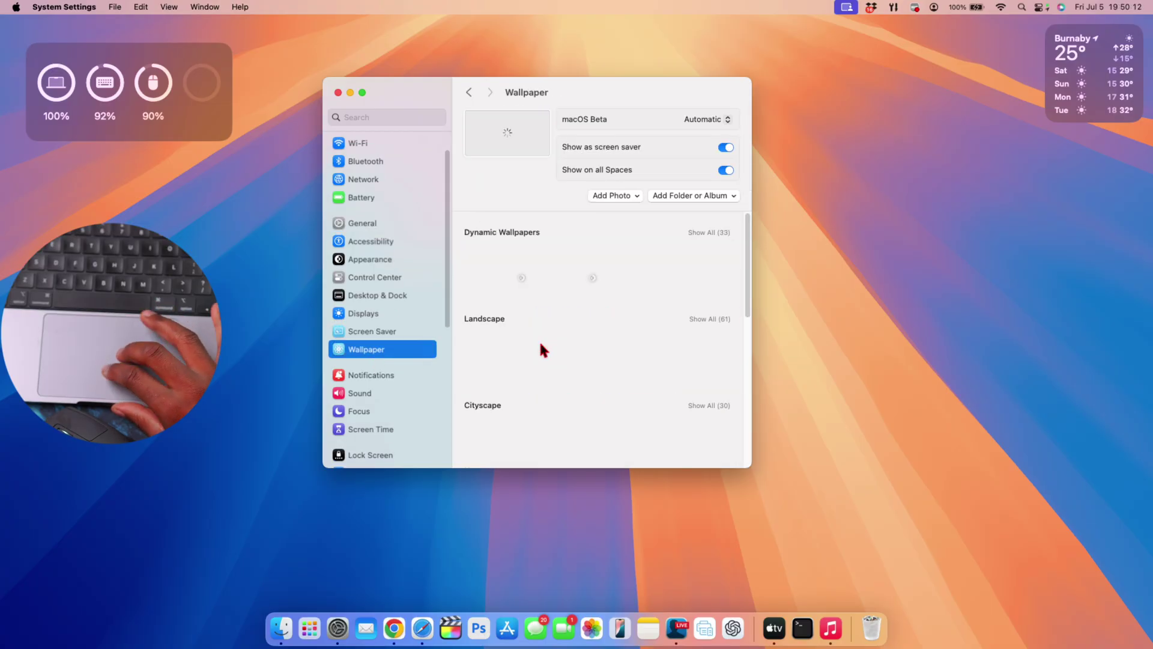
pyautogui.click(551, 266)
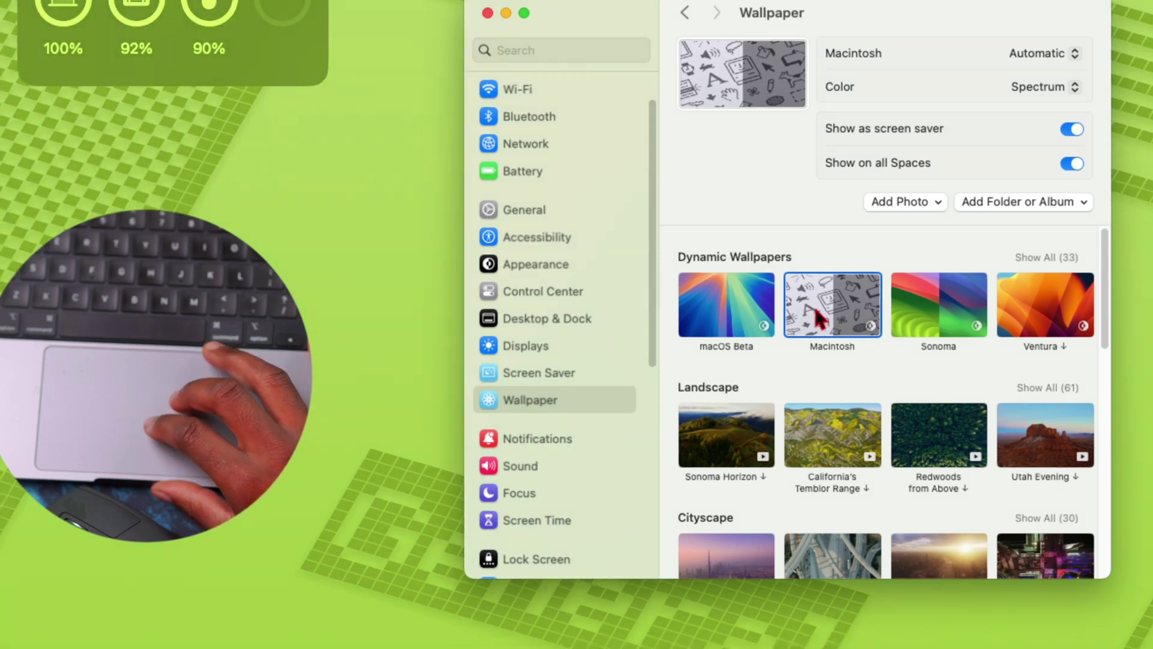
# Step: Browse the Dynamic Wallpapers row sideways, then switch to the Screen Saver settings
pyautogui.hscroll(5, 817, 318)
pyautogui.hscroll(-3, 818, 319)
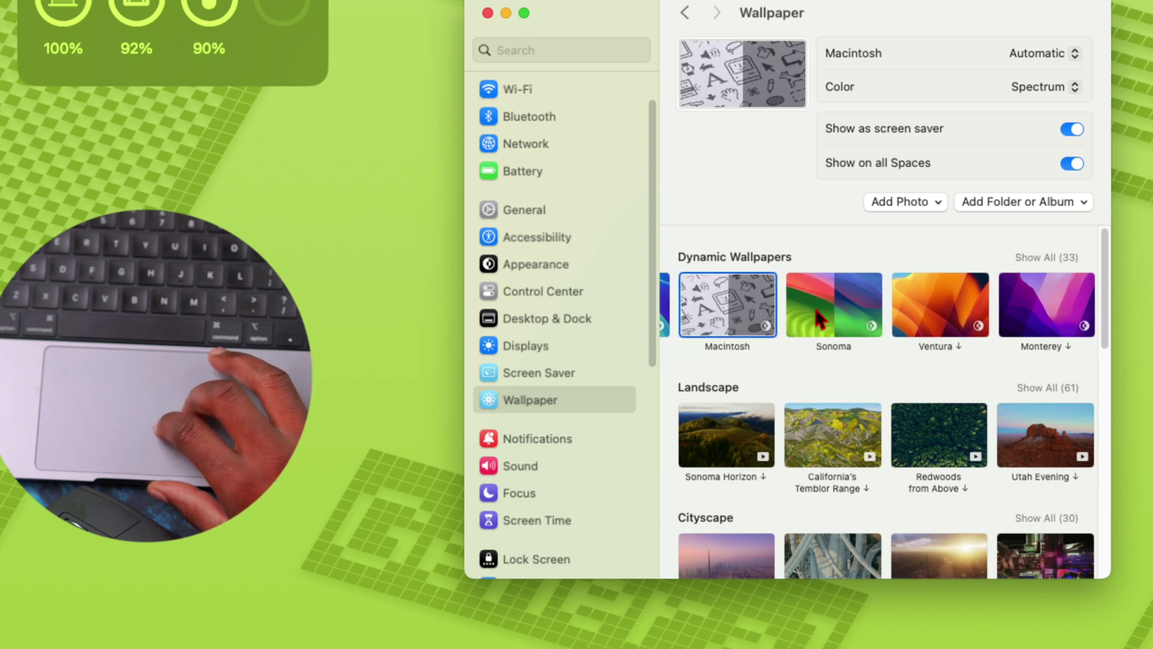
pyautogui.hscroll(5, 819, 318)
pyautogui.hscroll(-6, 817, 316)
pyautogui.hscroll(4, 817, 315)
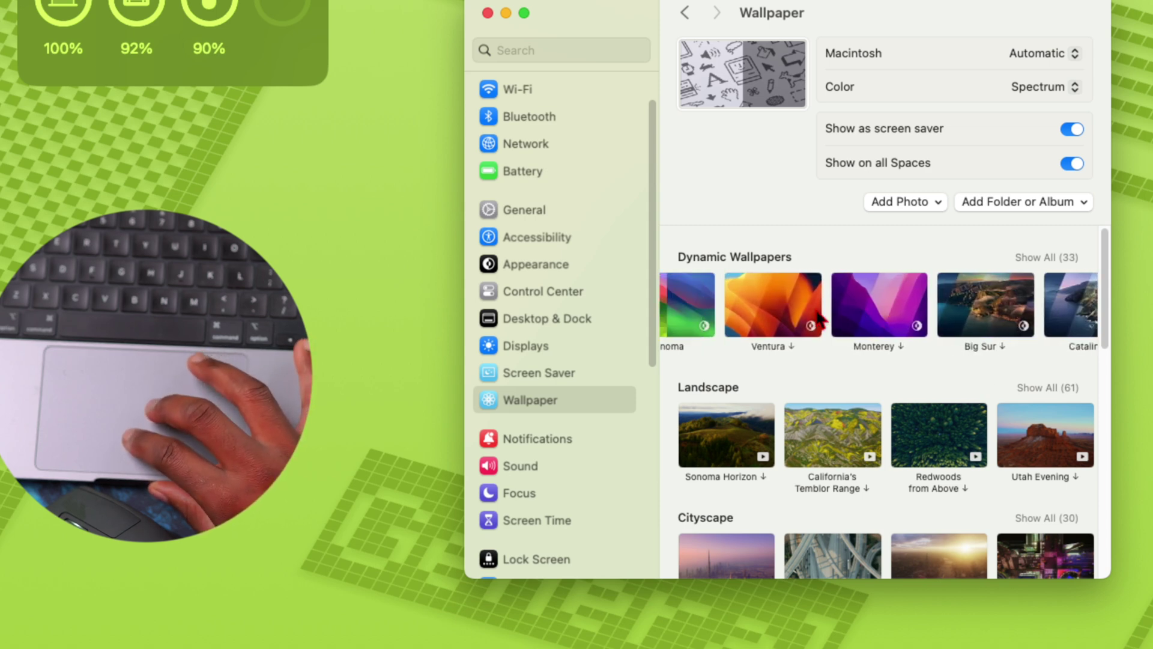
pyautogui.hscroll(-5, 817, 311)
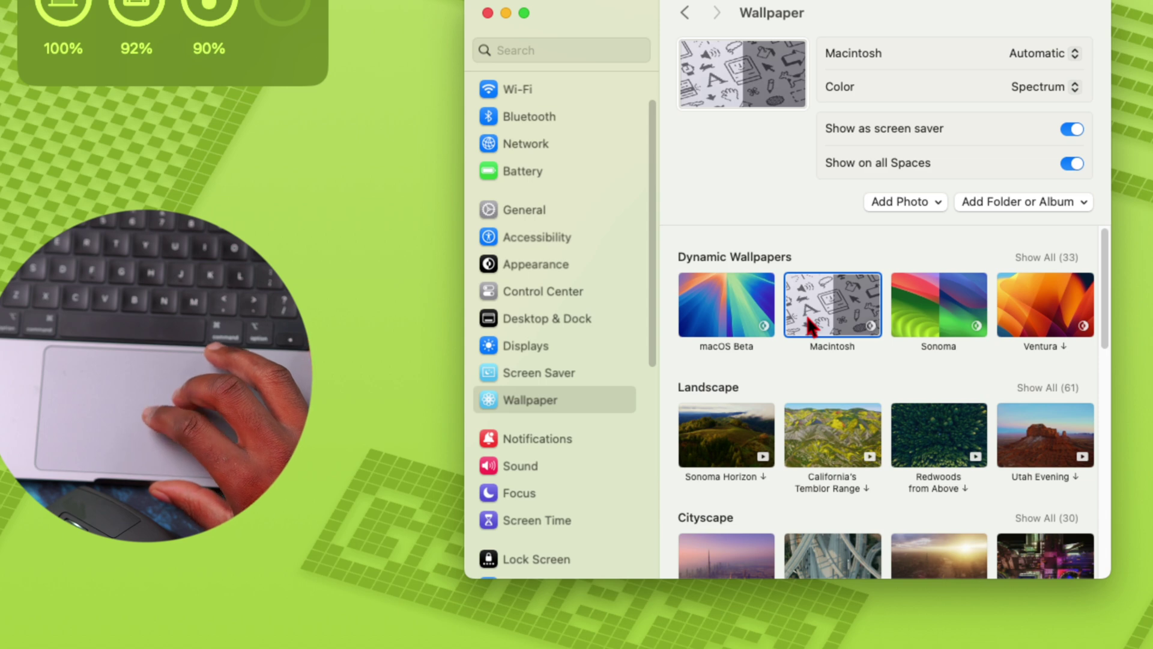
pyautogui.click(537, 372)
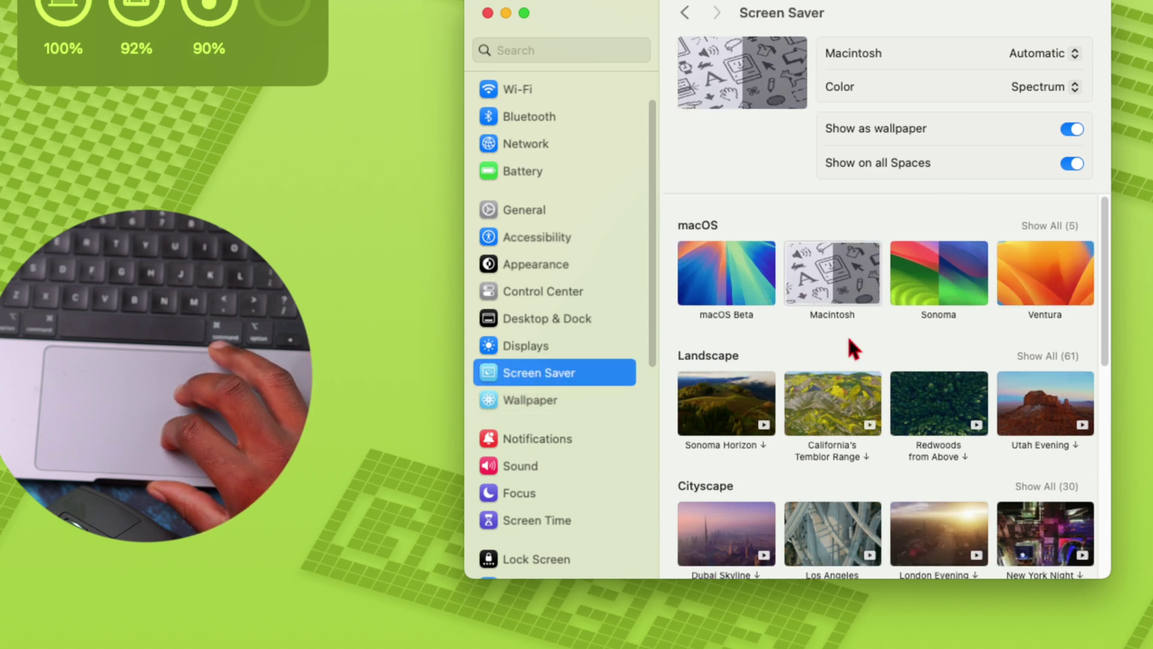
pyautogui.scroll(-2, 881, 311)
pyautogui.scroll(2, 842, 310)
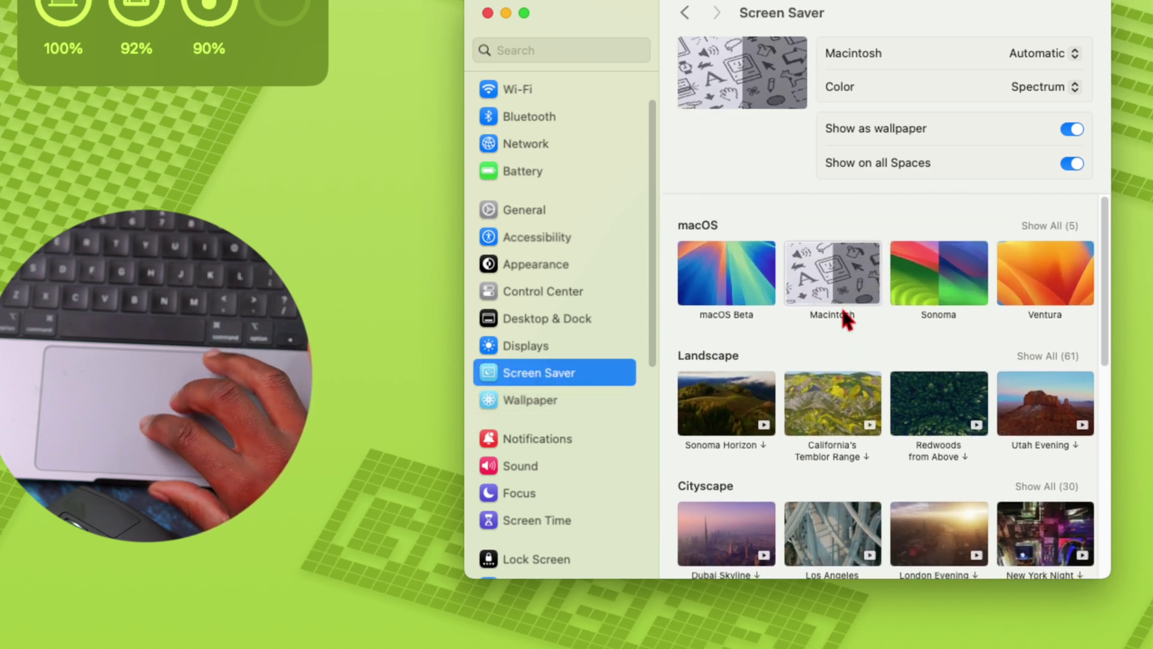
pyautogui.scroll(-9, 843, 312)
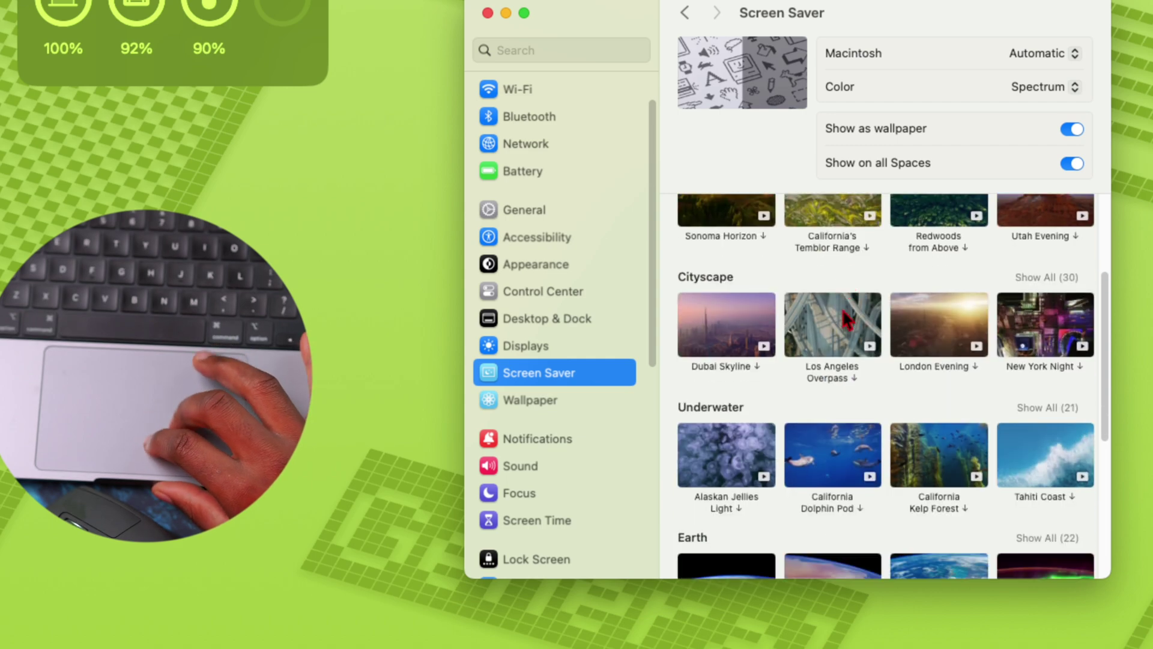
pyautogui.scroll(-10, 843, 317)
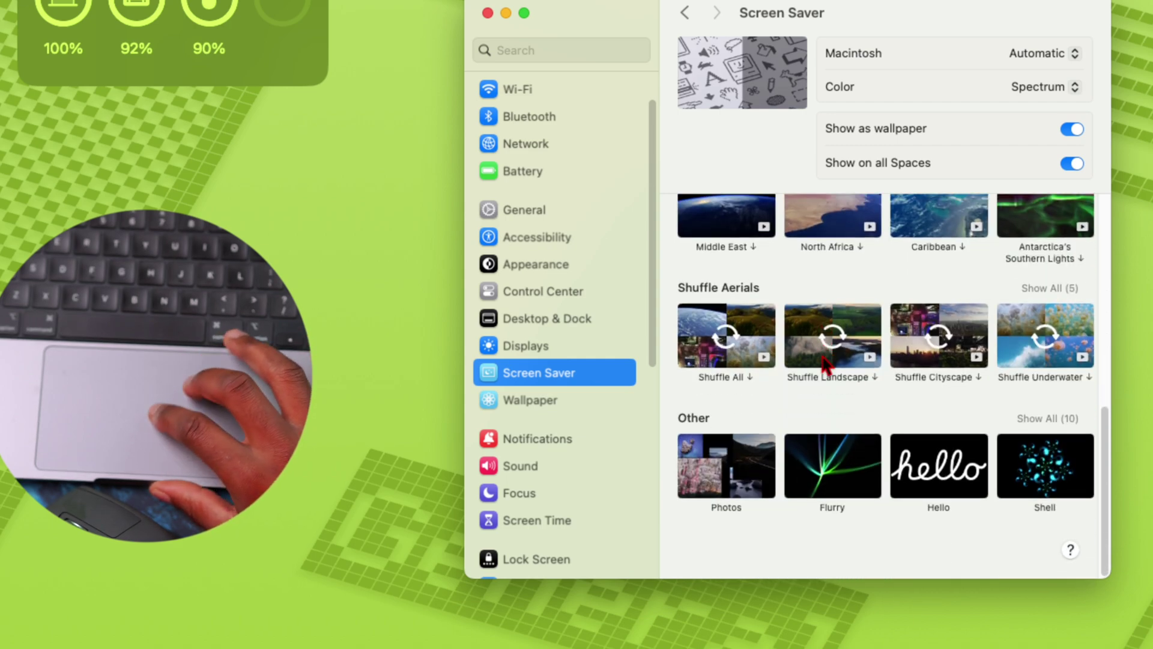
pyautogui.scroll(20, 823, 361)
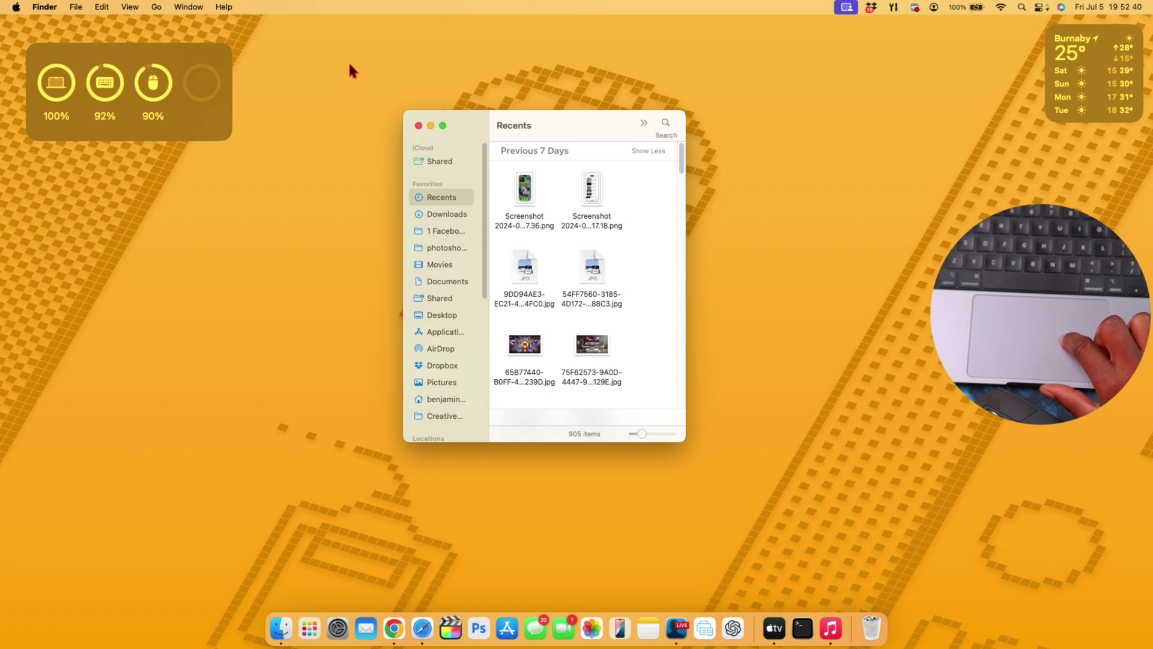
# Step: In Finder Settings' Sidebar tab, uncheck Movies and Music from the favorites
pyautogui.click(51, 7)
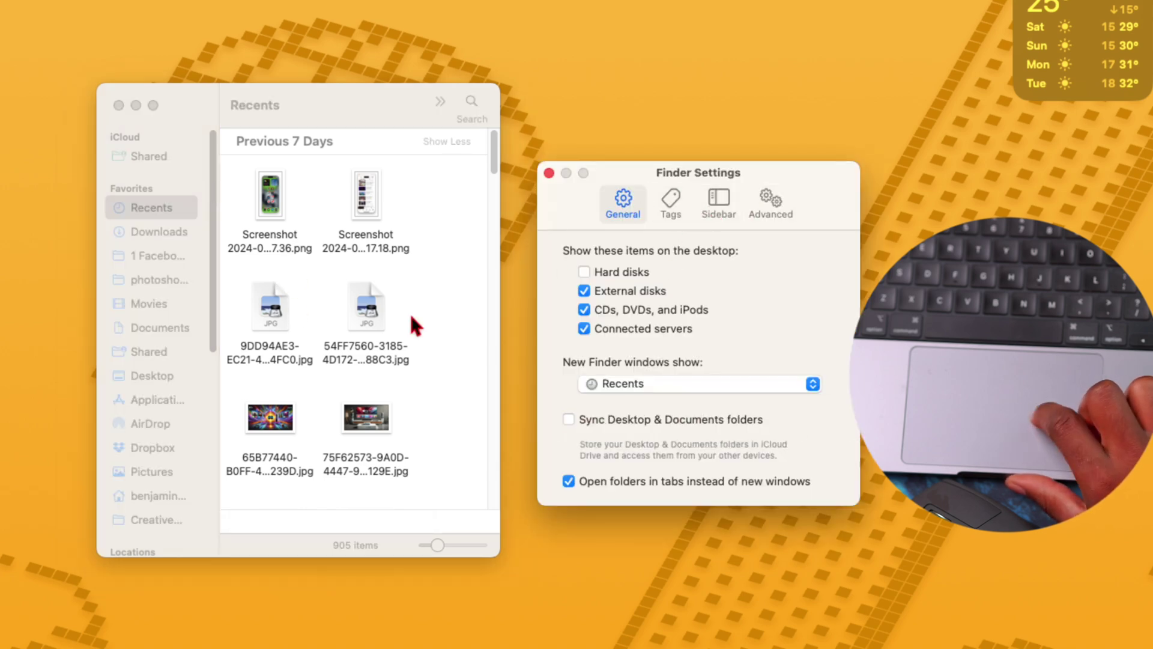
pyautogui.click(719, 198)
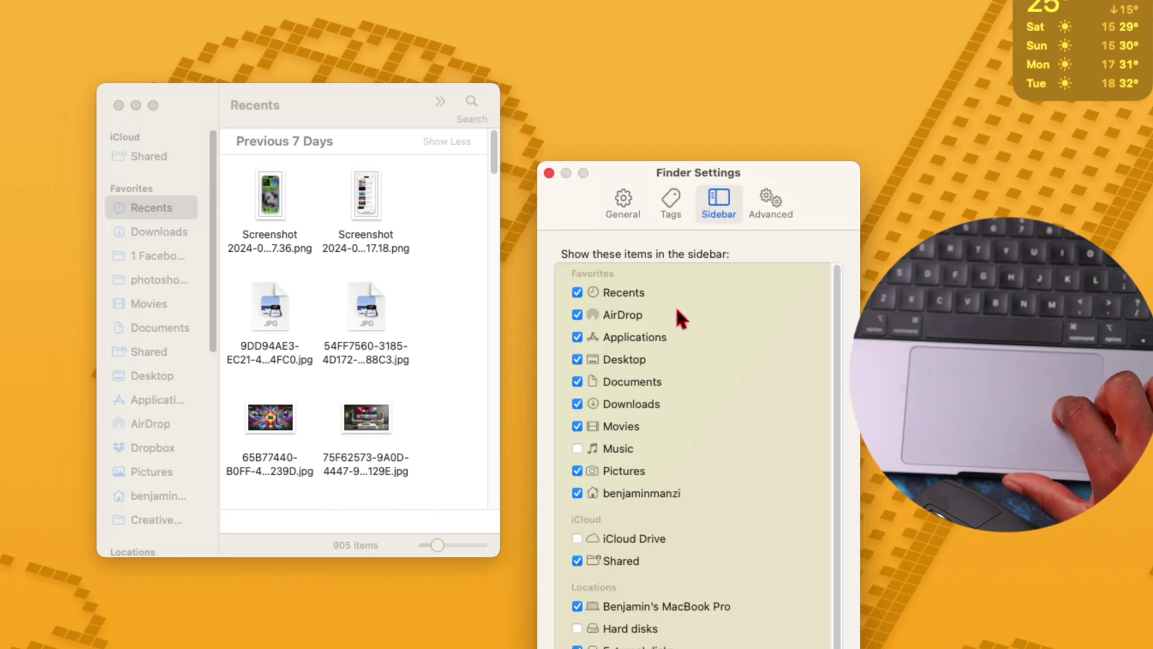
pyautogui.scroll(-1, 661, 348)
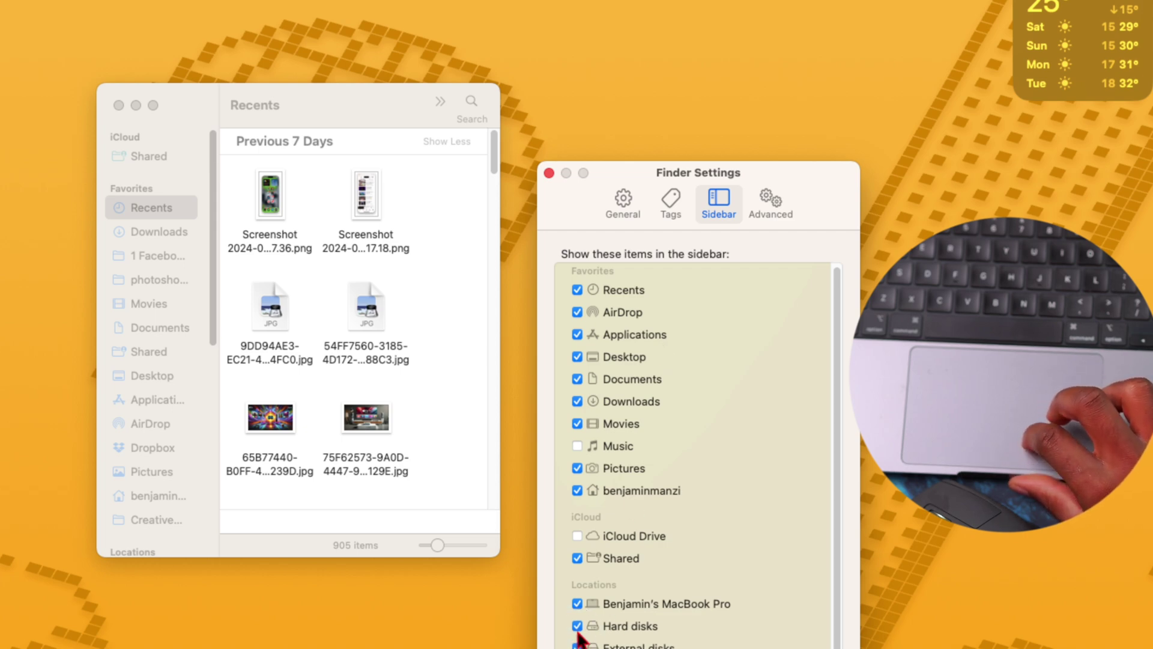
pyautogui.click(578, 446)
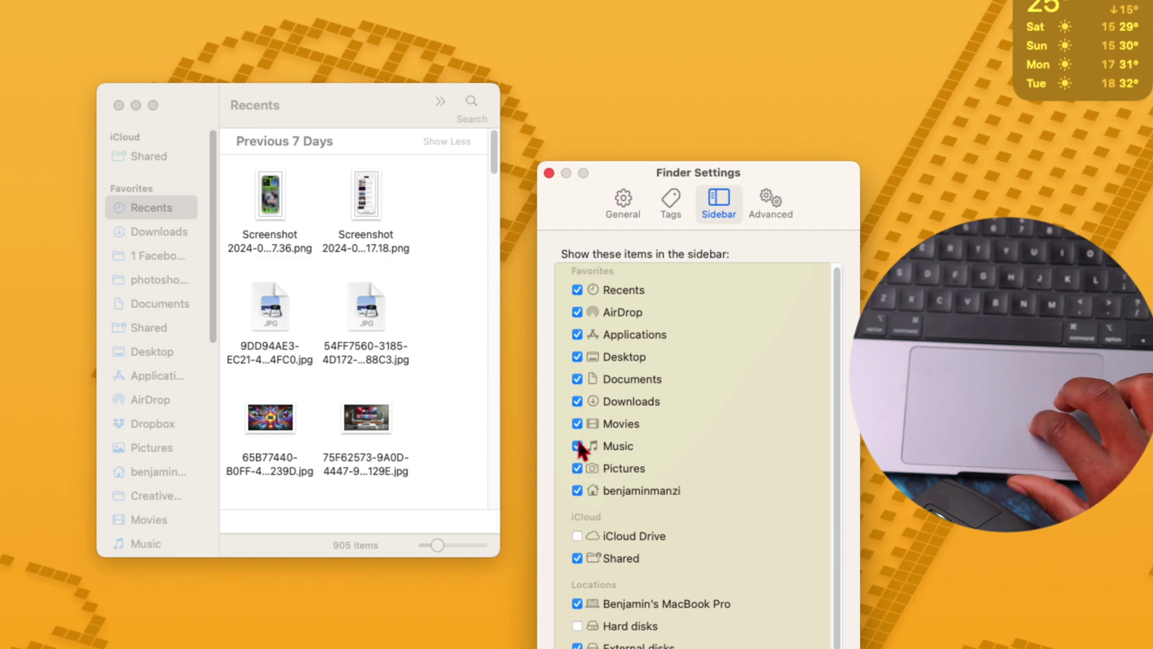
pyautogui.click(576, 423)
pyautogui.click(578, 444)
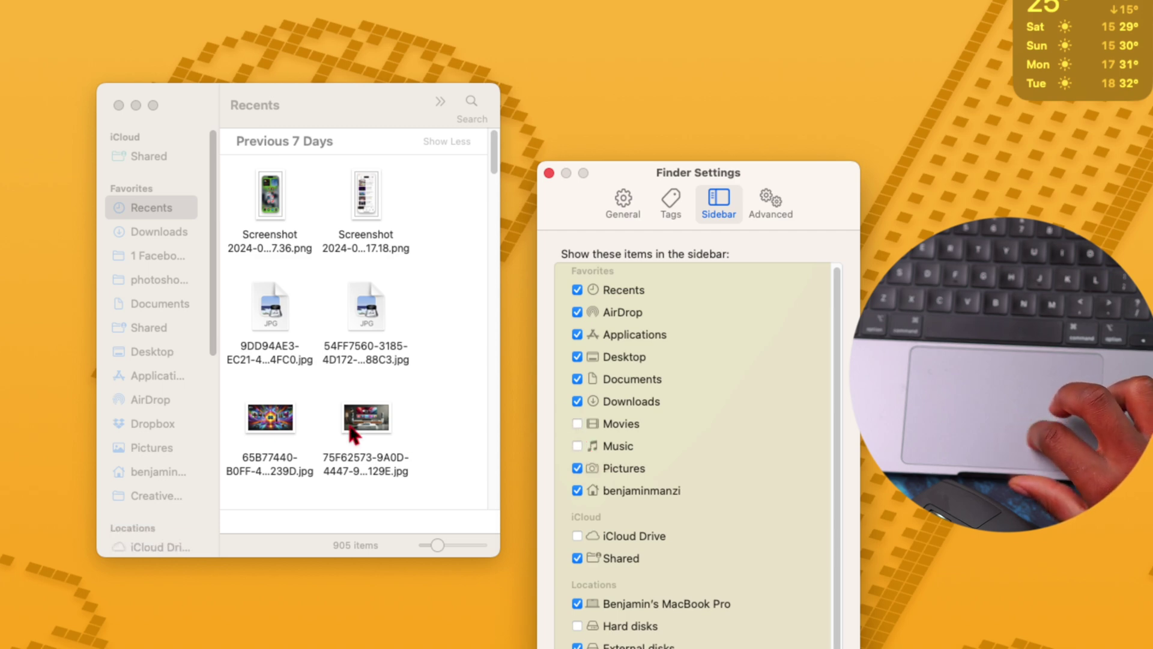
pyautogui.scroll(-5, 139, 428)
pyautogui.scroll(5, 140, 428)
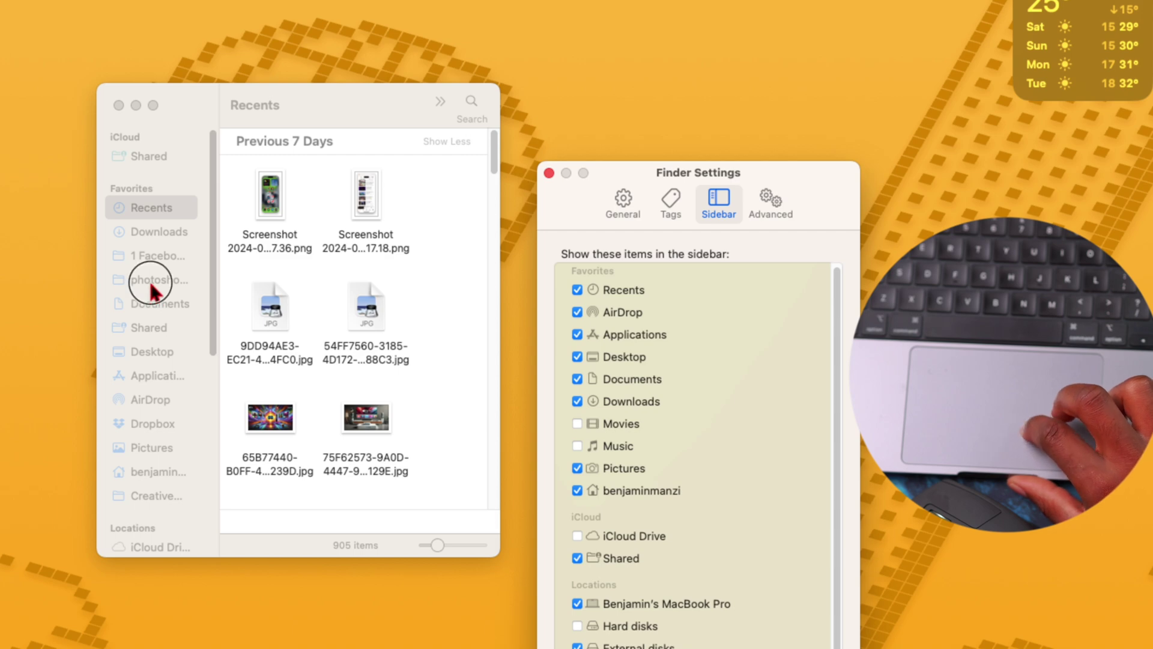
# Step: Open the 1 Facebook videos folder and drag Reels and Shorts into the sidebar favorites
pyautogui.click(160, 256)
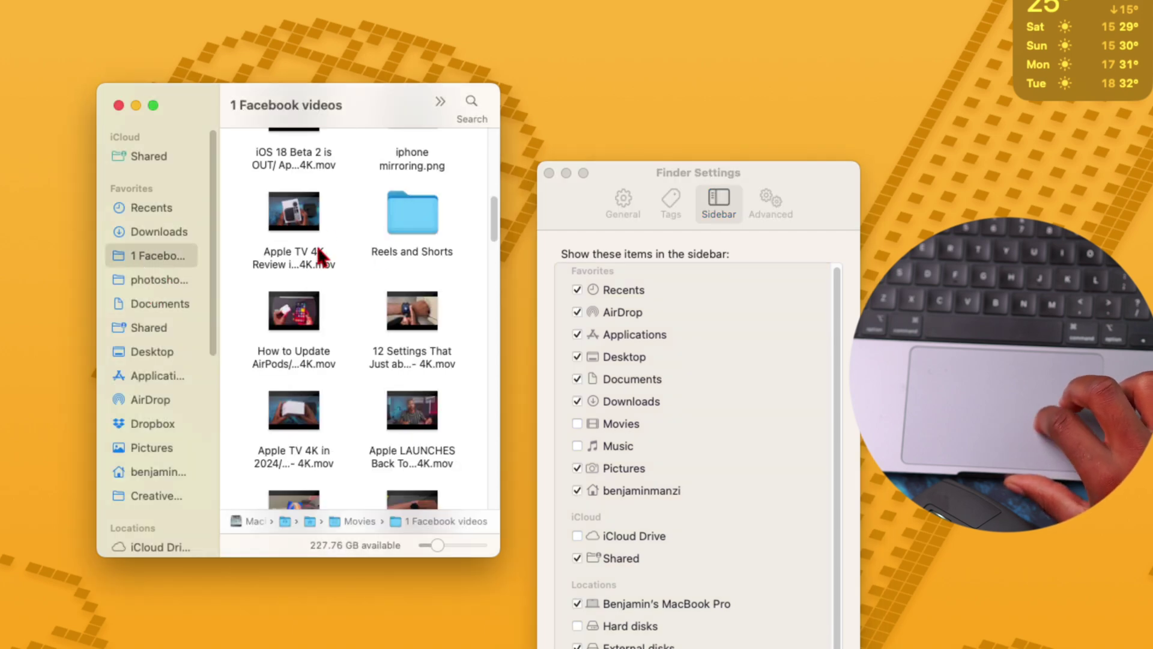
pyautogui.moveTo(421, 210); pyautogui.dragTo(419, 240)
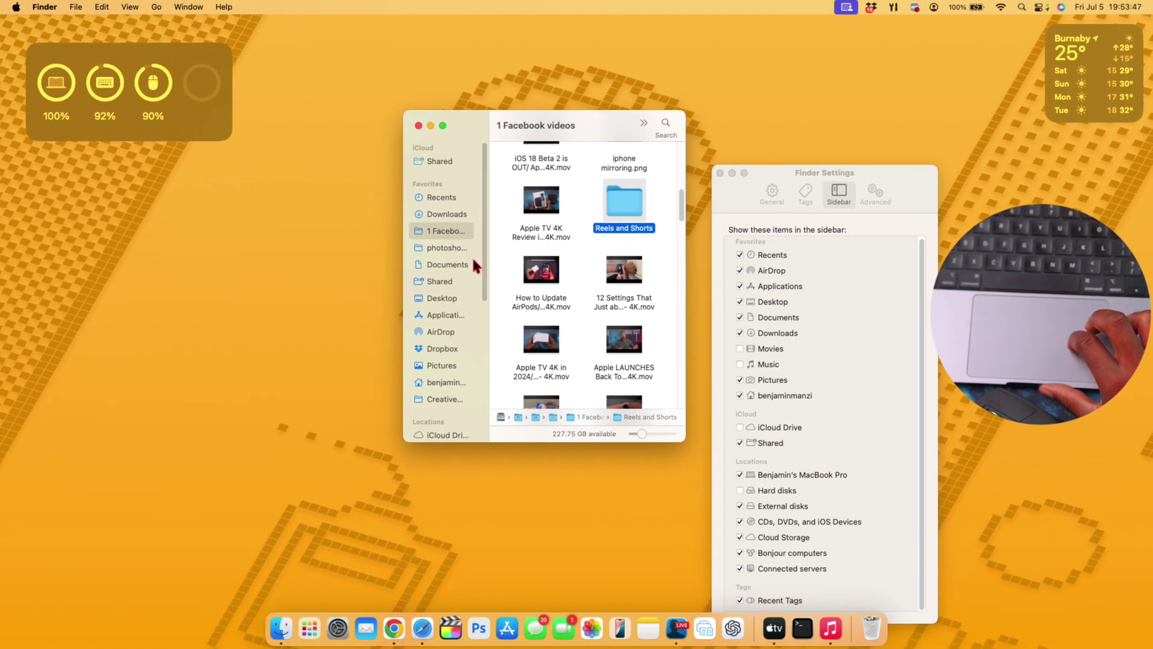
pyautogui.moveTo(625, 204); pyautogui.dragTo(451, 249)
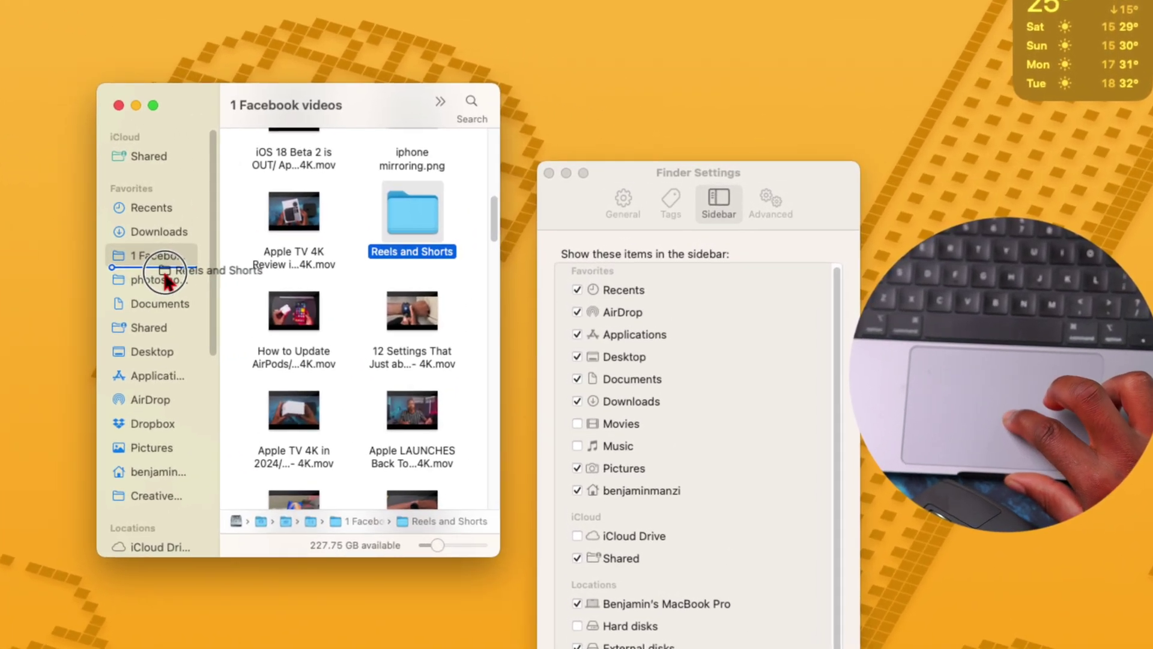
pyautogui.moveTo(168, 282); pyautogui.dragTo(385, 235)
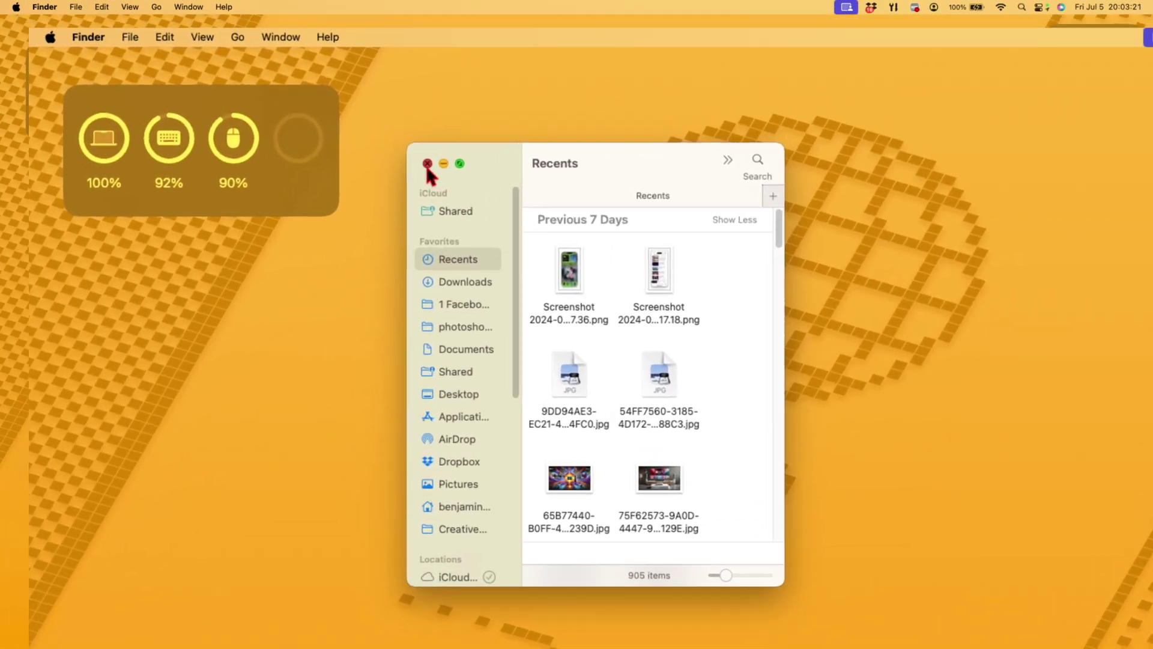
# Step: Create a New Smart Folder with Name, Last opened date, Contents and Created date rules
pyautogui.click(427, 164)
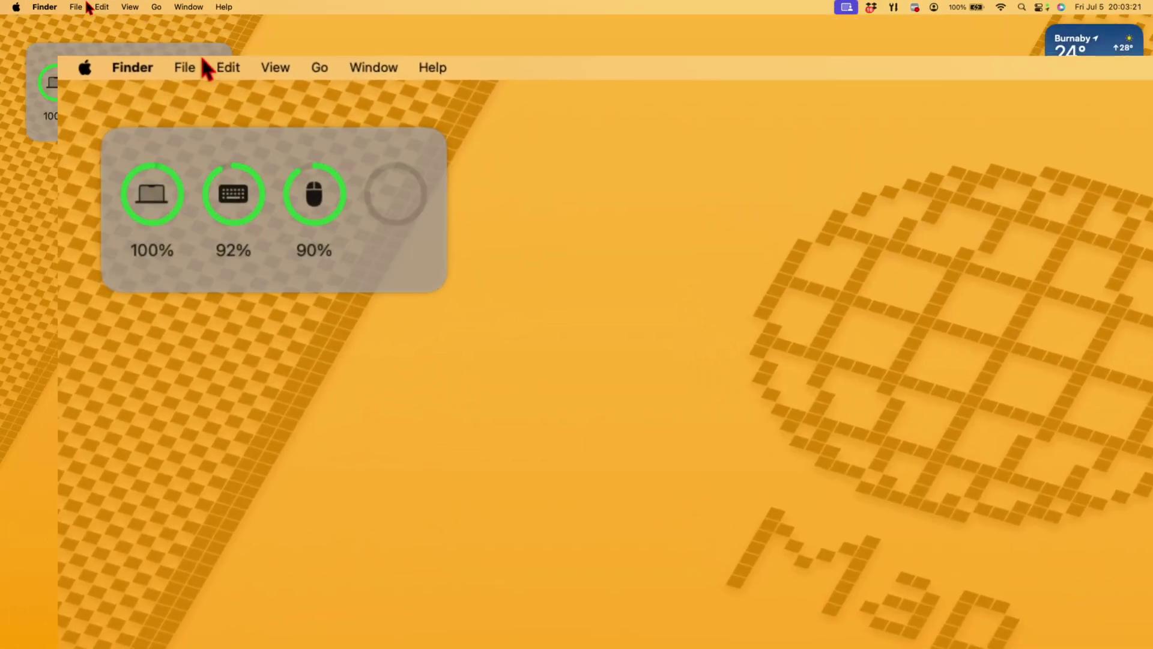
pyautogui.click(135, 37)
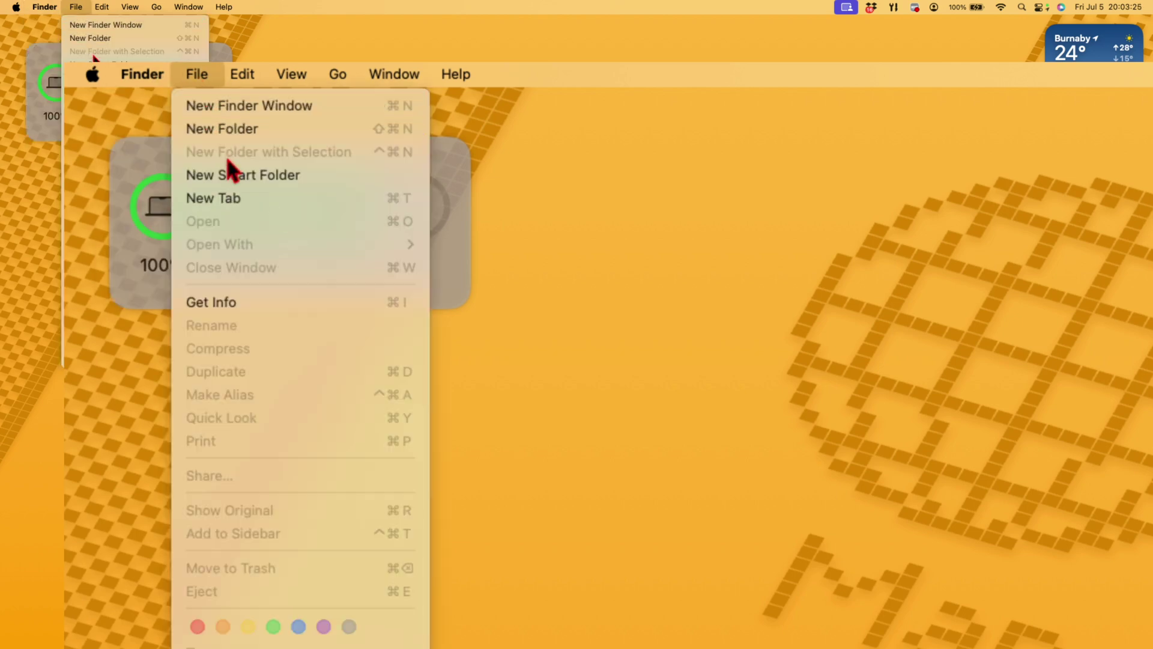
pyautogui.click(247, 177)
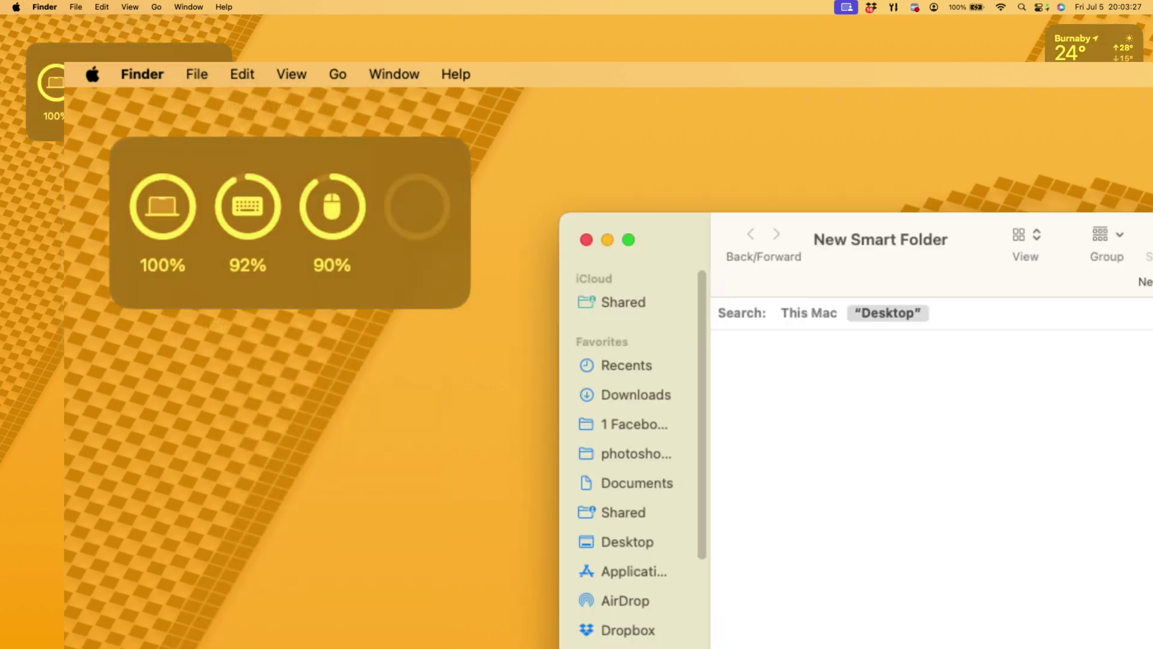
pyautogui.click(919, 166)
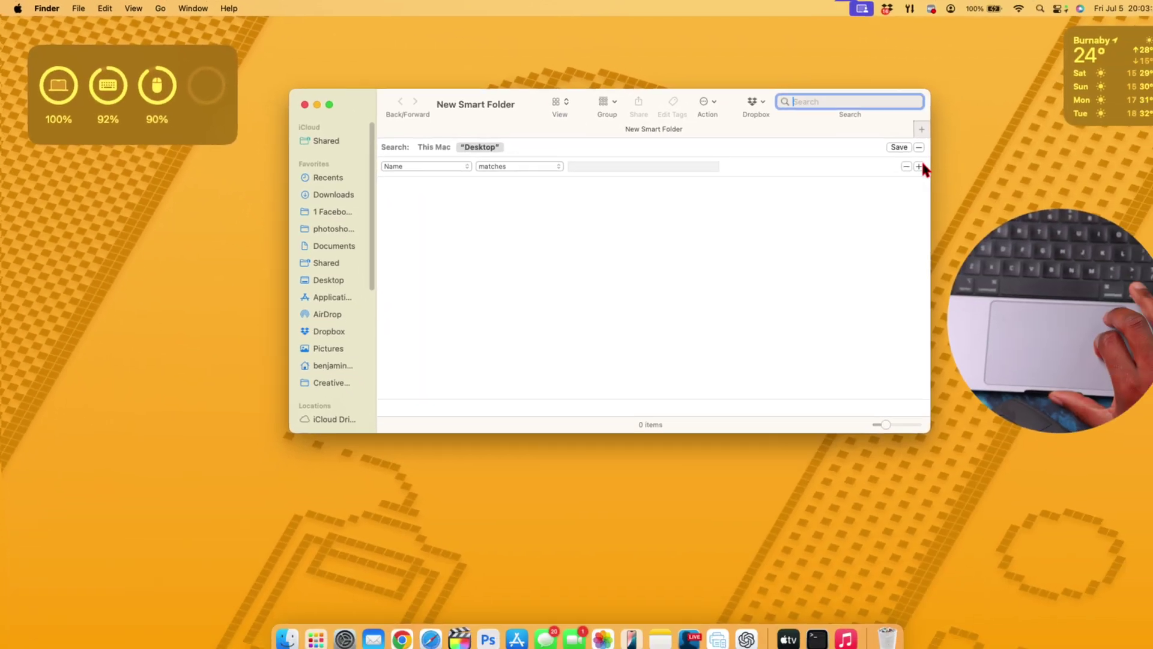
pyautogui.click(919, 166)
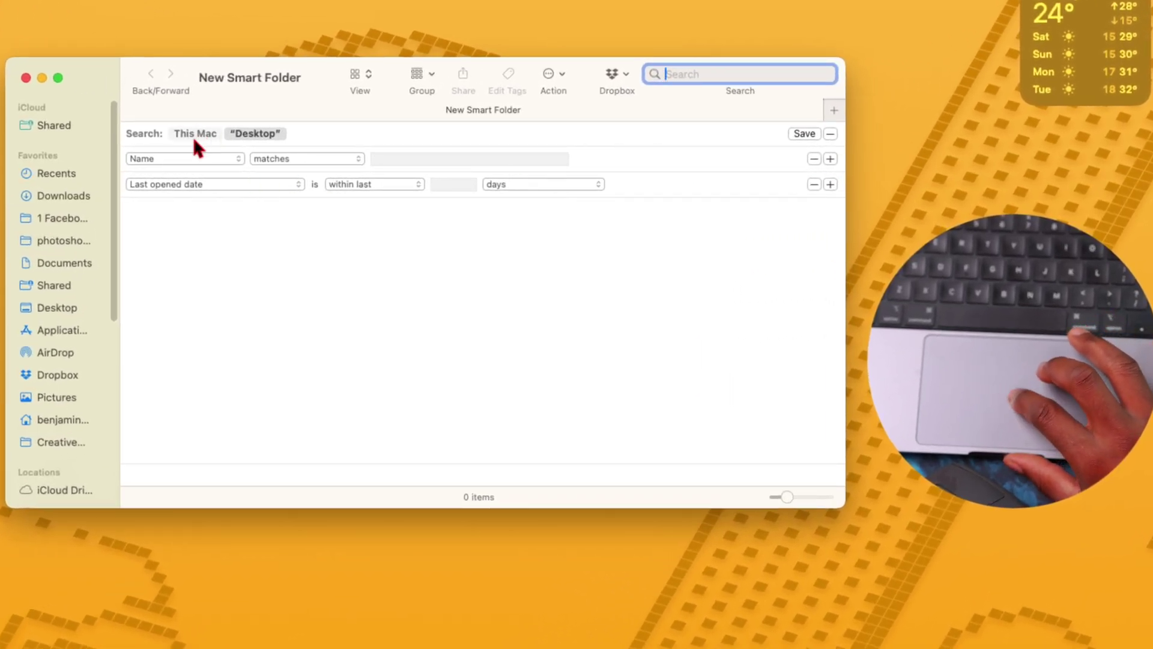
pyautogui.click(830, 185)
pyautogui.click(831, 210)
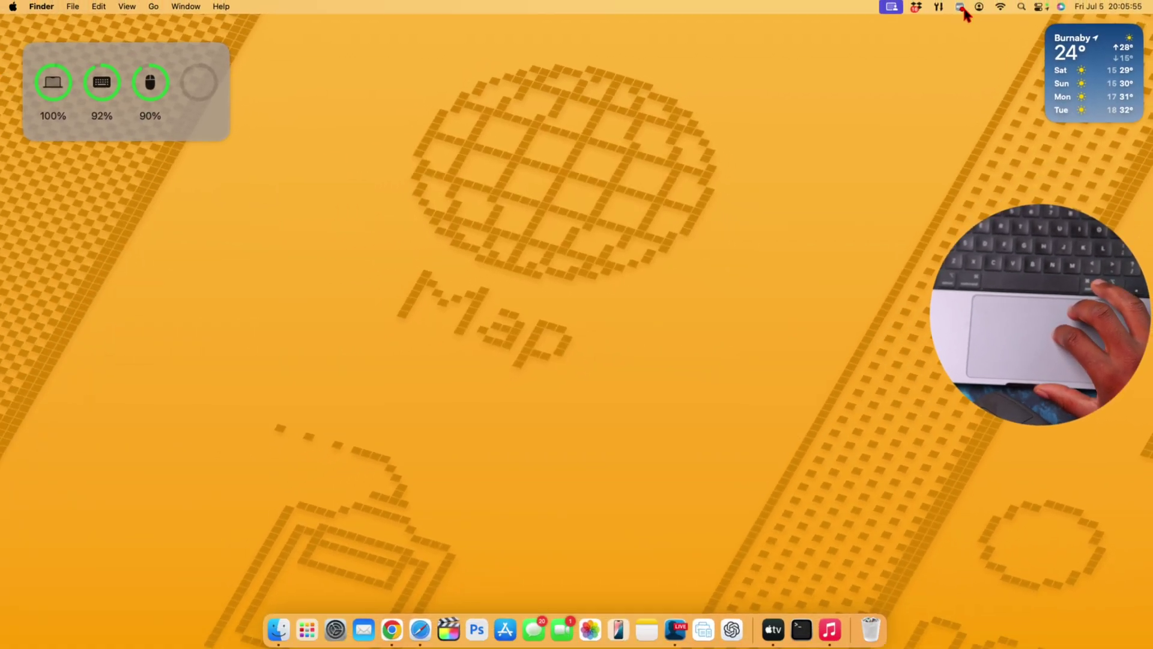
# Step: Toggle Control Center's Battery Show Percentage option off and back on
pyautogui.click(337, 628)
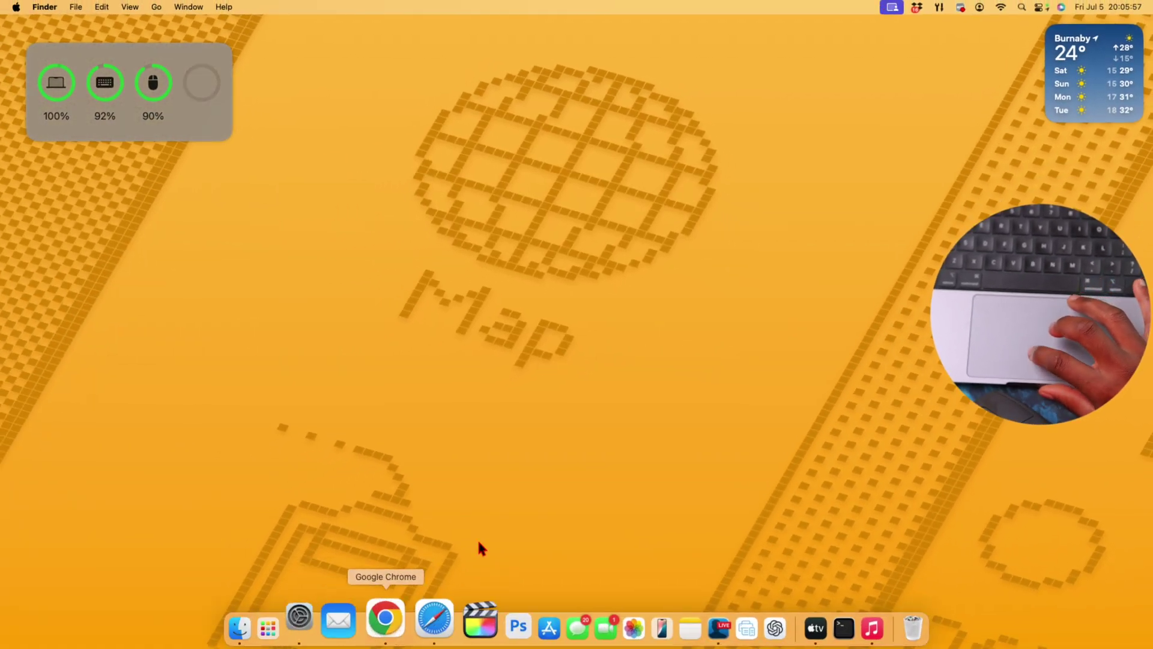
pyautogui.scroll(-3, 471, 376)
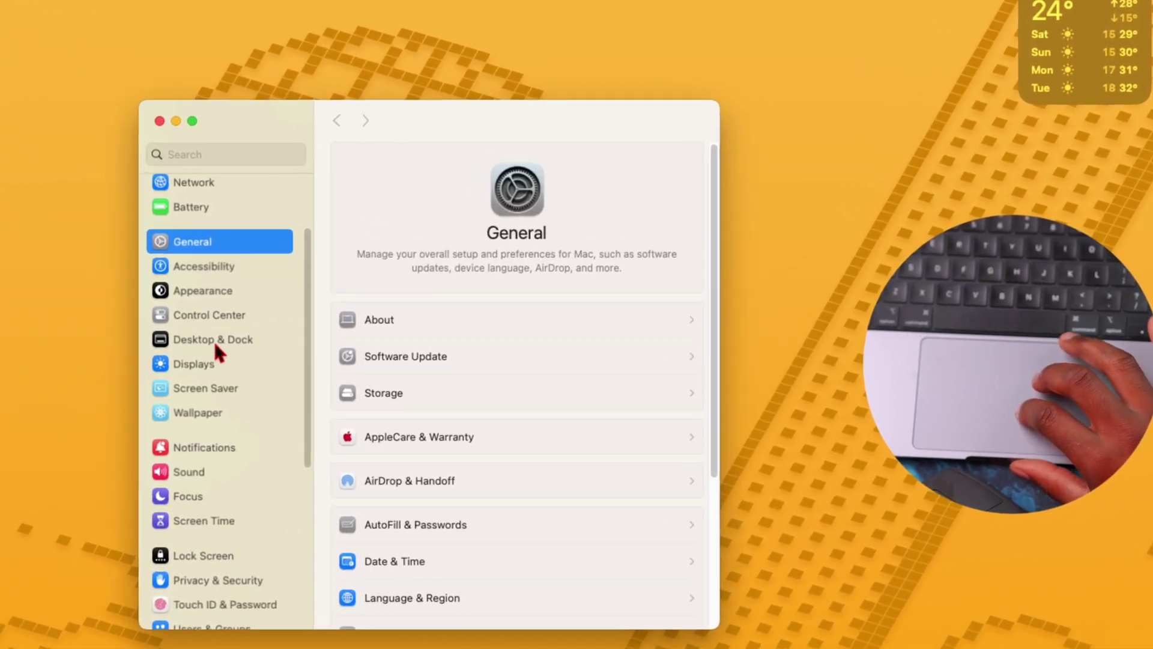
pyautogui.click(350, 295)
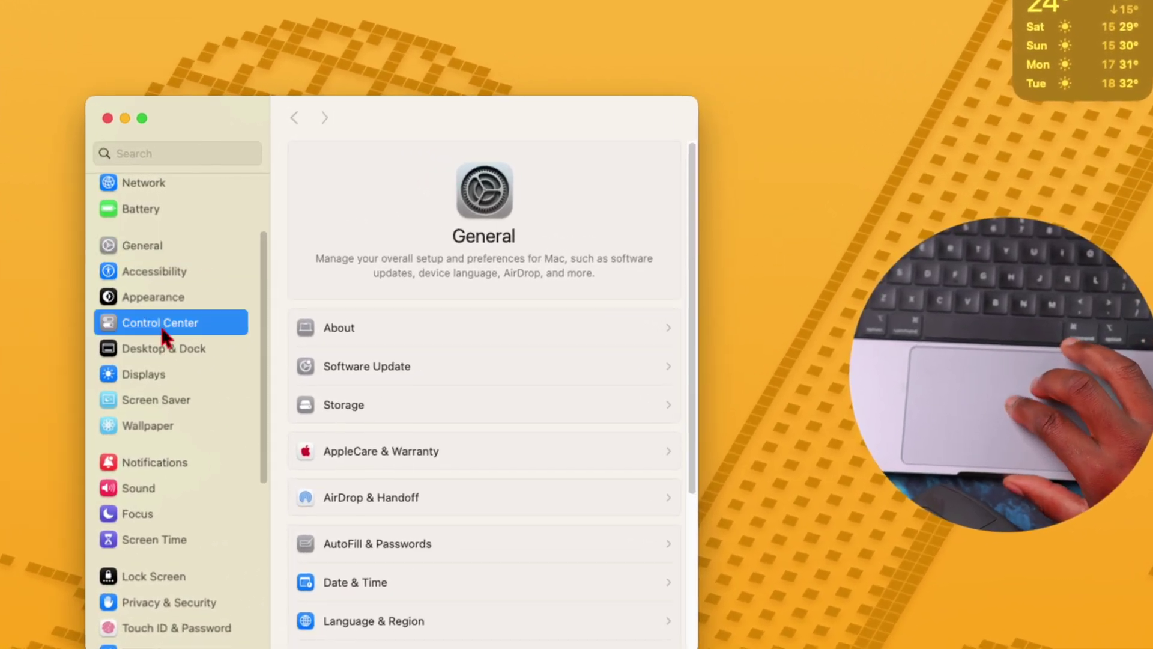
pyautogui.scroll(-5, 466, 425)
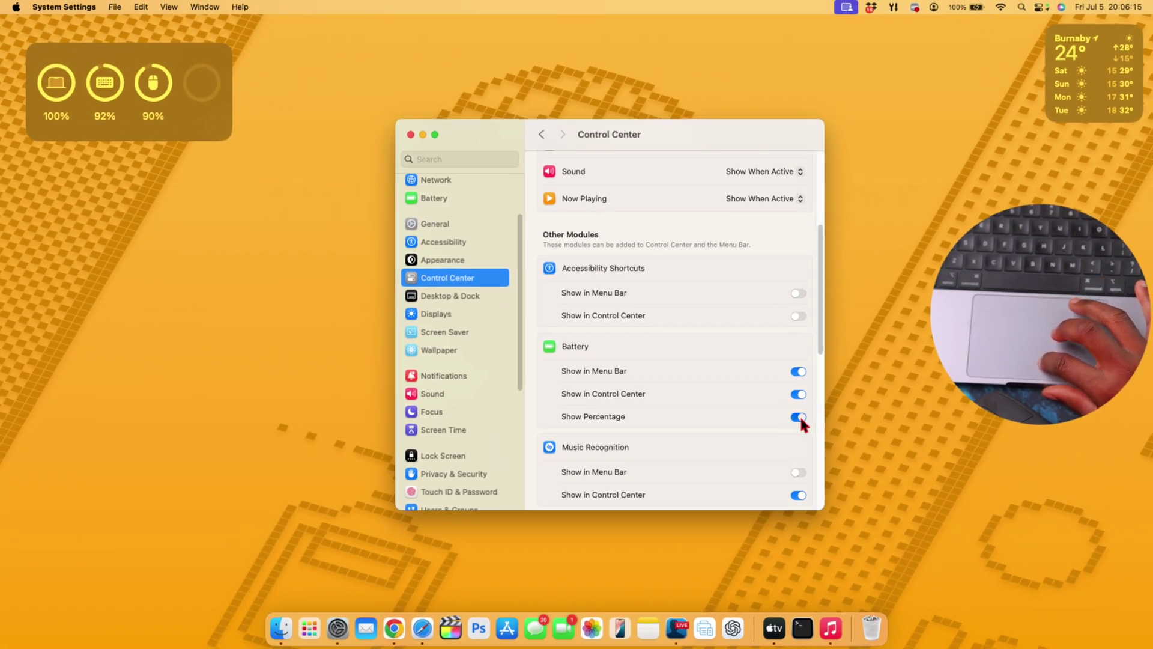
pyautogui.click(800, 417)
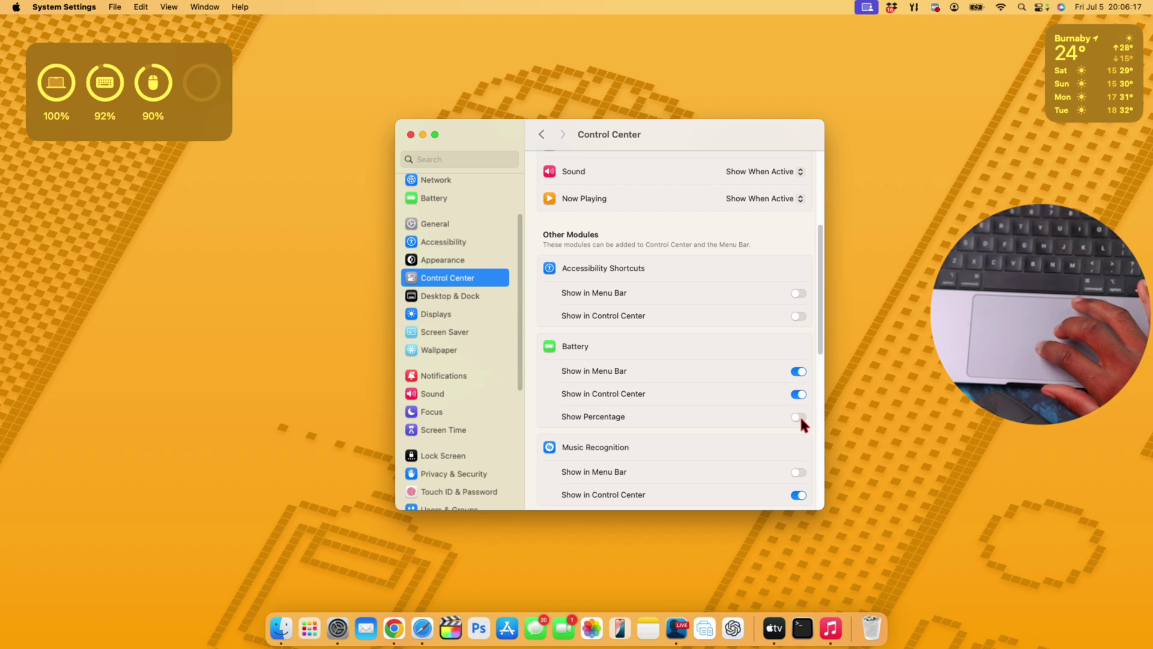
pyautogui.click(798, 417)
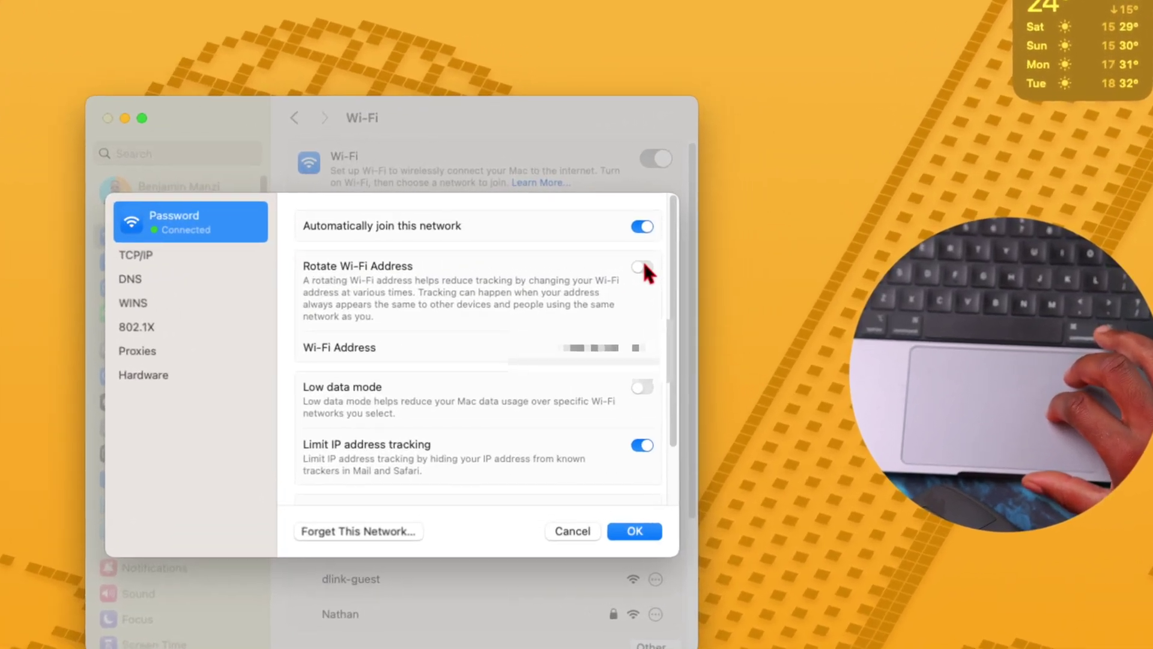
# Step: Switch on Rotate Wi-Fi Address for the connected network, leaving Limit IP address tracking on
pyautogui.click(638, 265)
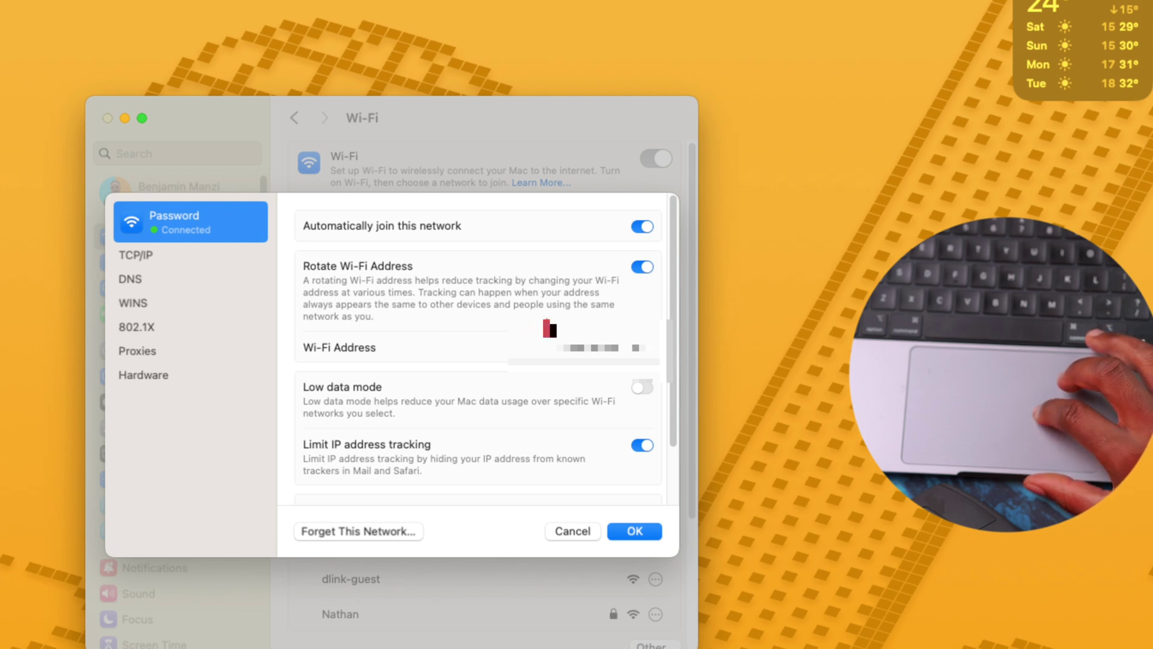
pyautogui.click(643, 266)
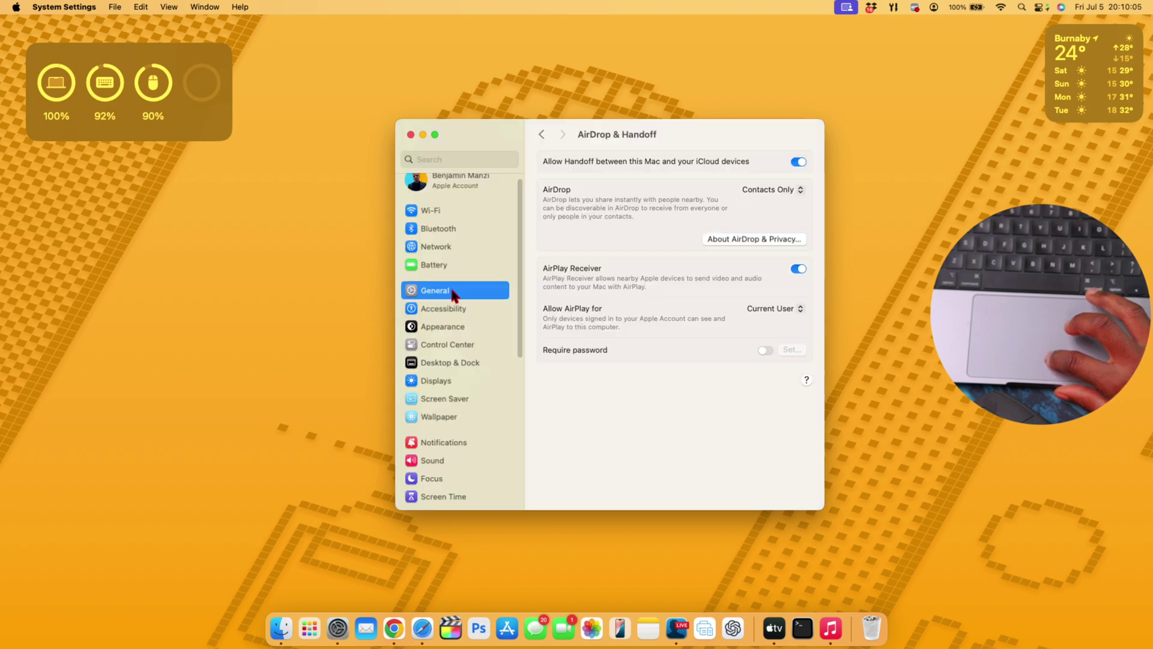
# Step: Go to General > AirDrop & Handoff in System Settings
pyautogui.click(455, 297)
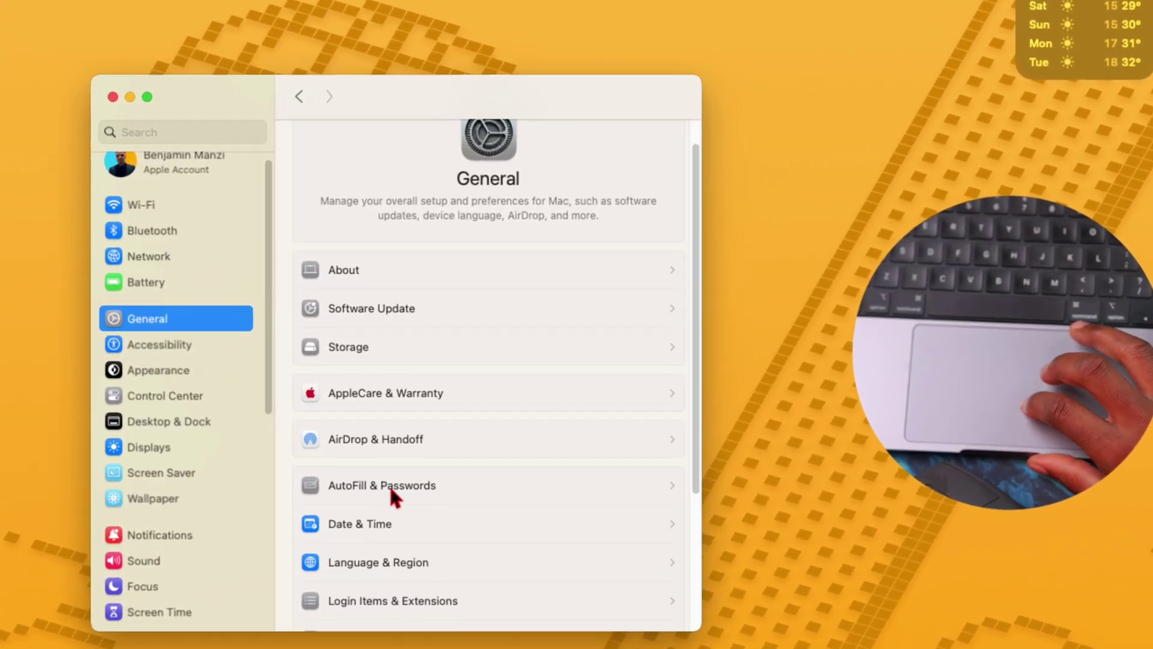
pyautogui.click(406, 441)
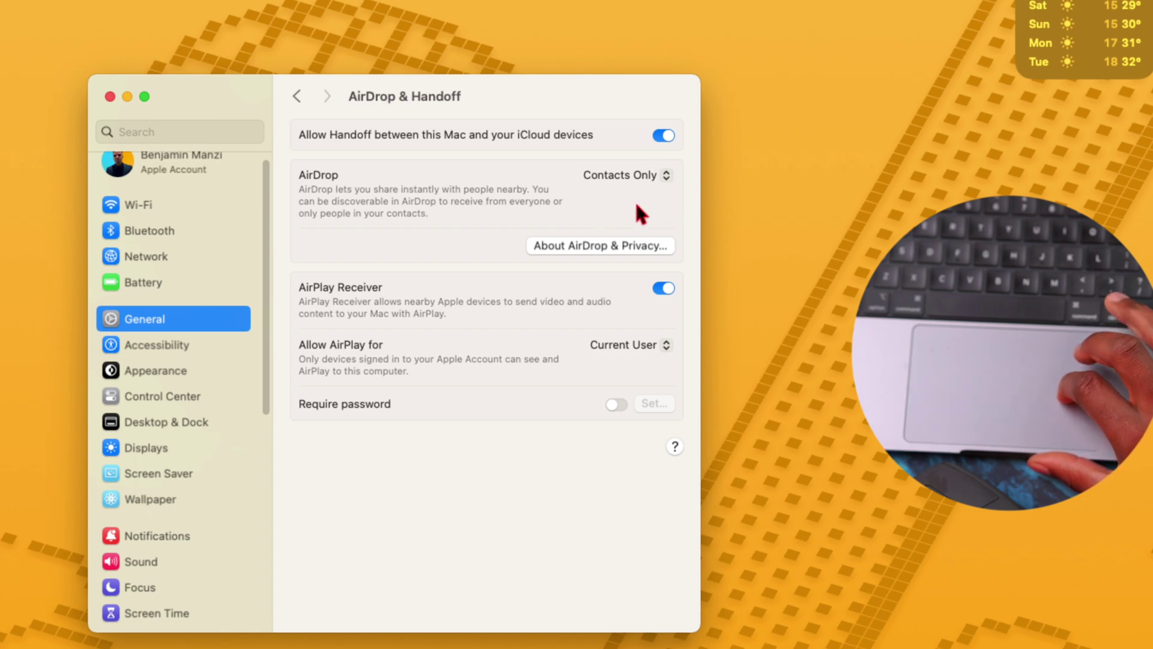
# Step: In Desktop & Dock, keep 14 Pro as the iPhone for widgets, then go to Notifications
pyautogui.click(187, 422)
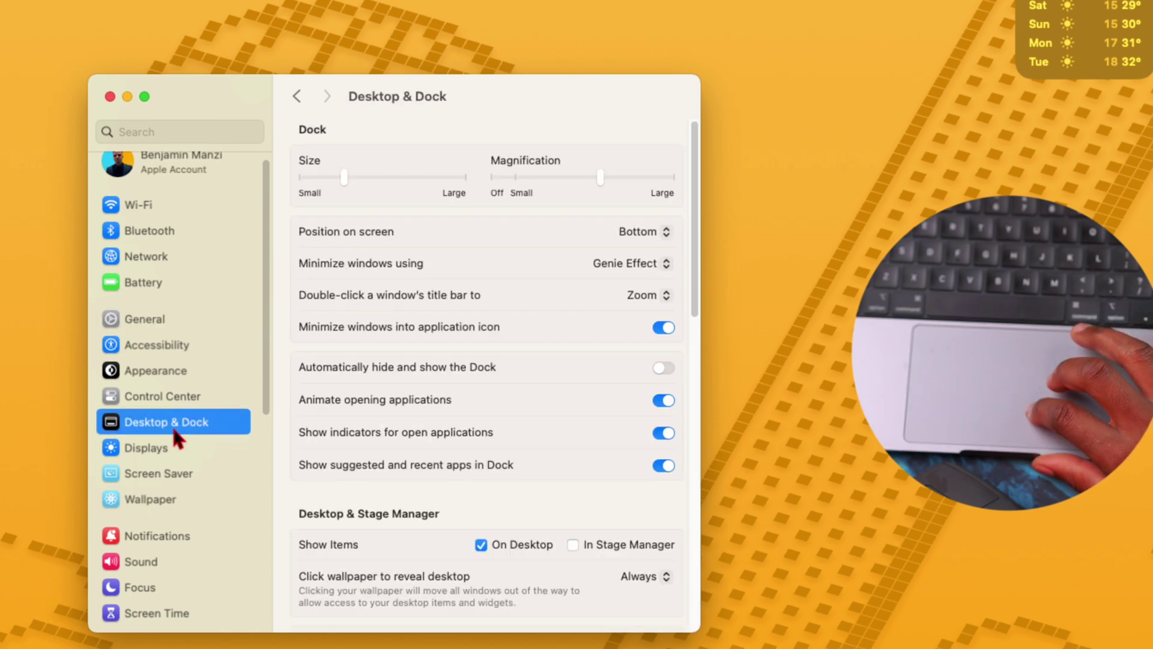
pyautogui.scroll(-10, 514, 459)
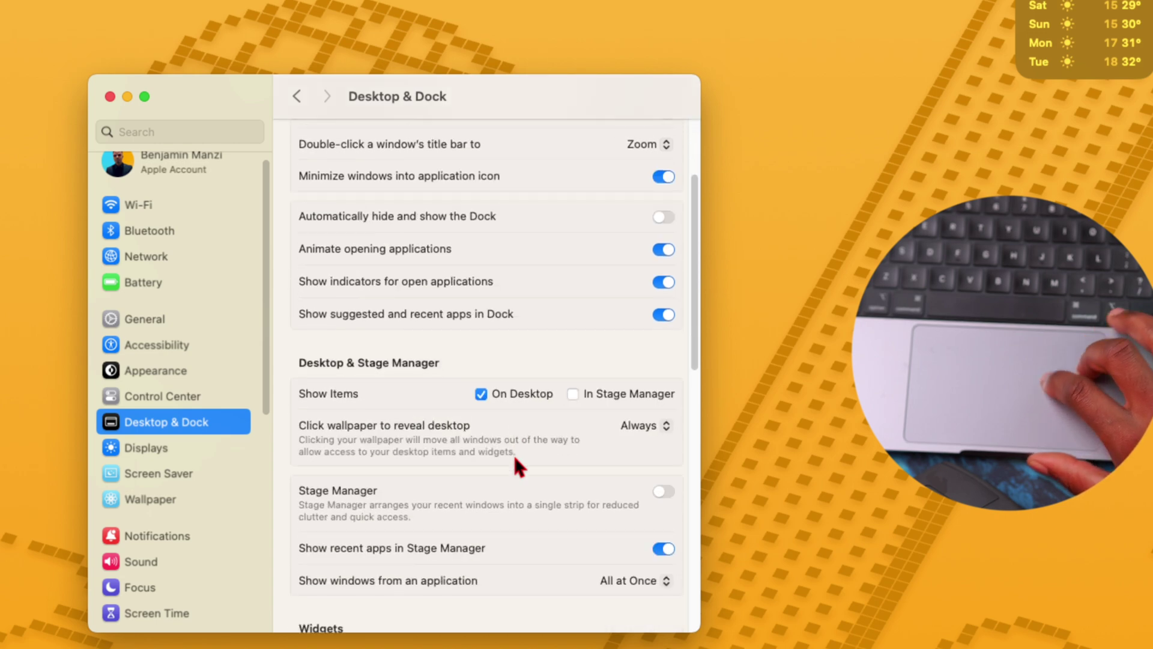
pyautogui.scroll(-5, 515, 459)
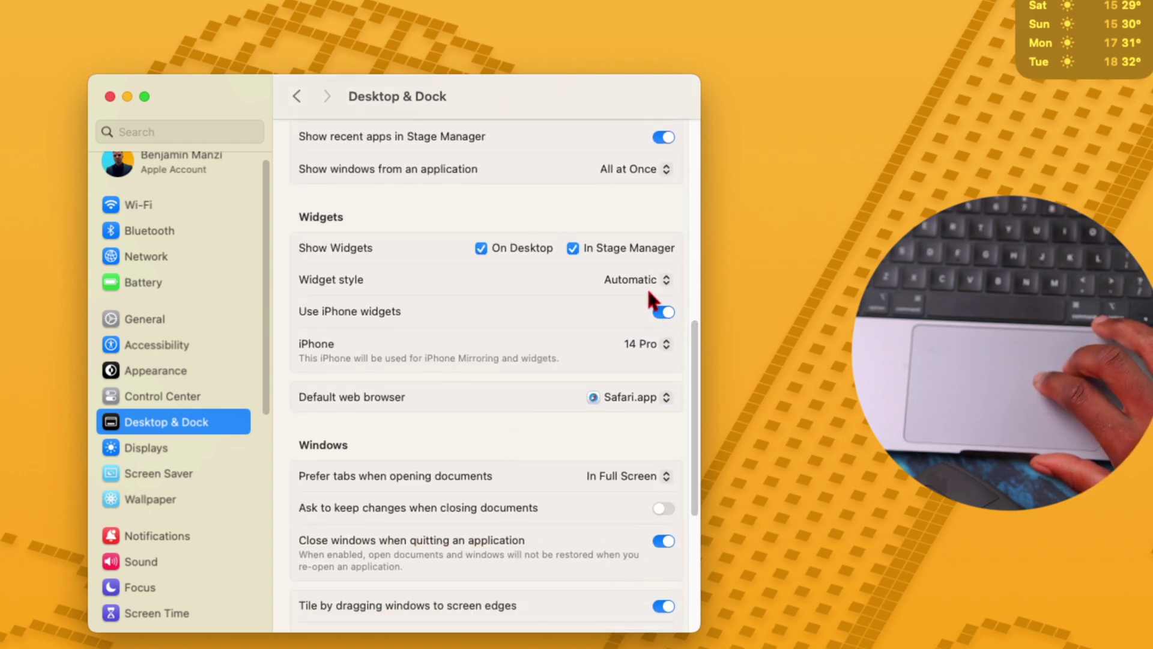
pyautogui.click(646, 343)
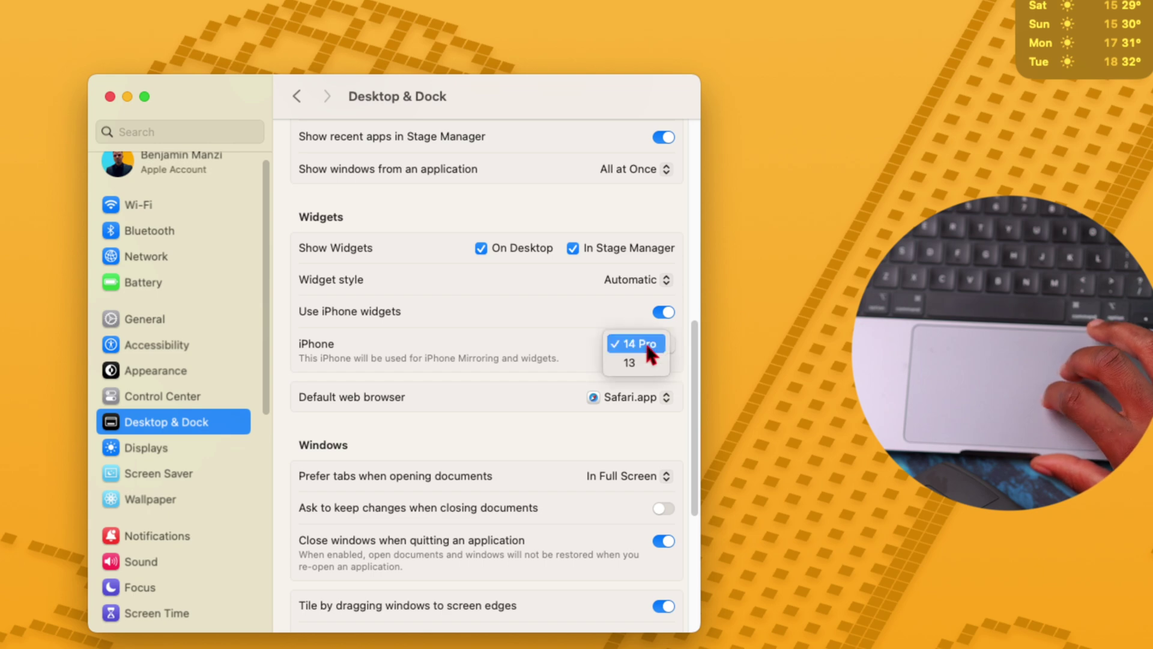
pyautogui.click(638, 344)
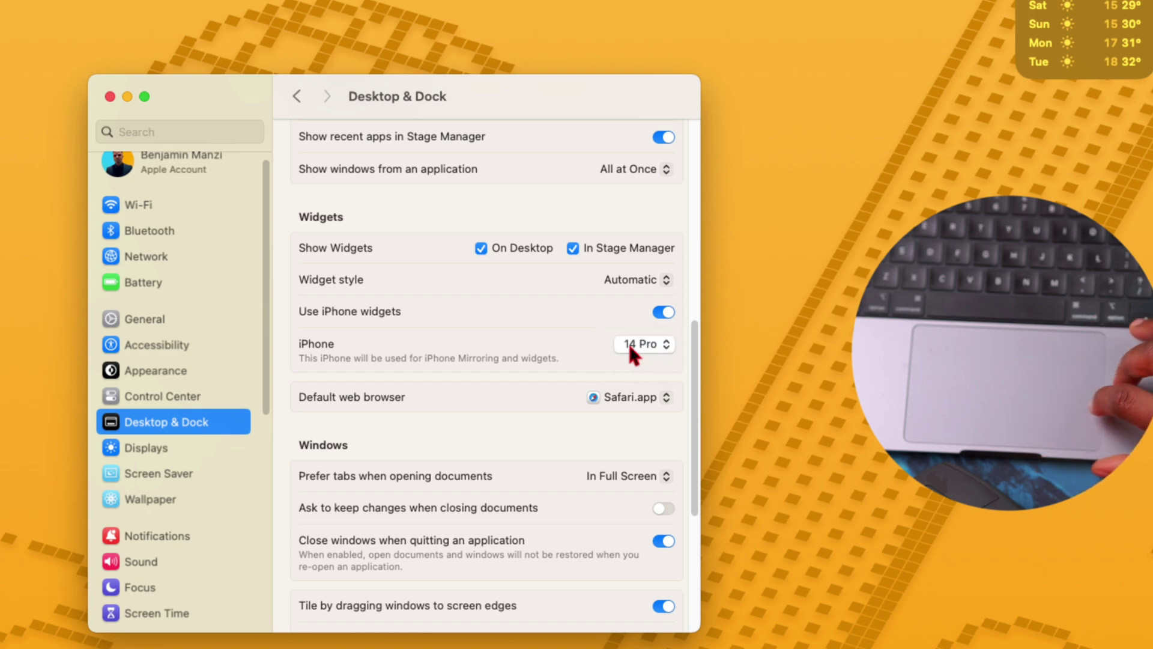
pyautogui.scroll(-3, 631, 355)
pyautogui.scroll(5, 634, 360)
pyautogui.click(637, 427)
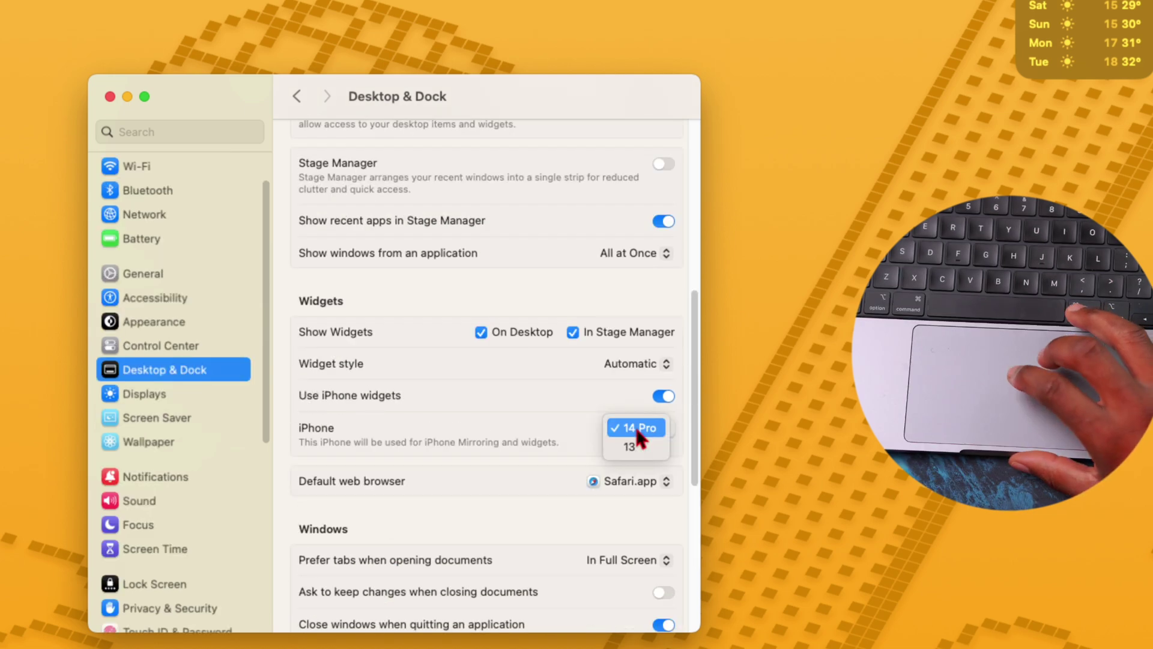
pyautogui.click(643, 429)
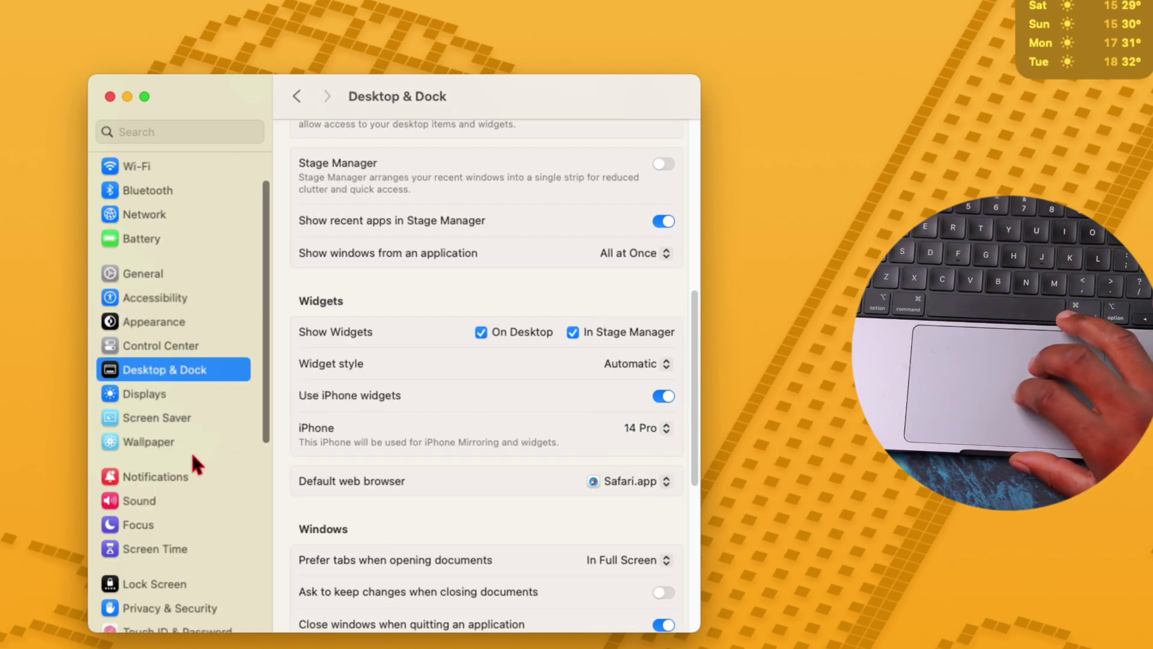
pyautogui.click(180, 476)
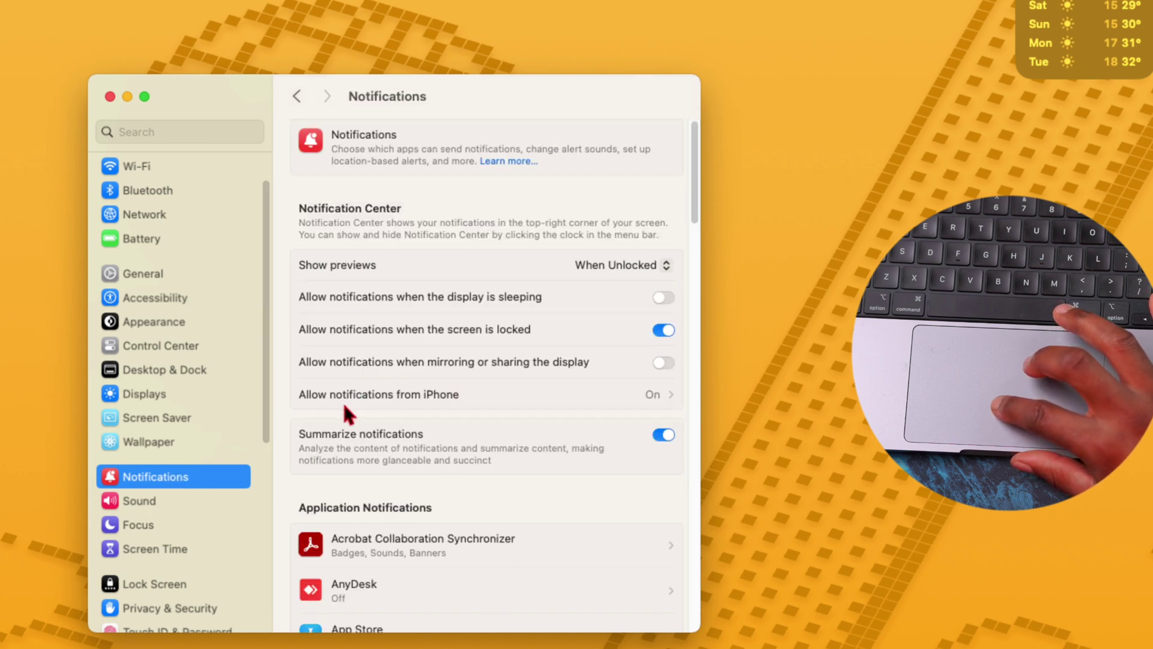
# Step: Show the per-app list for Allow notifications from iPhone and scroll through it
pyautogui.click(658, 402)
pyautogui.scroll(-20, 636, 389)
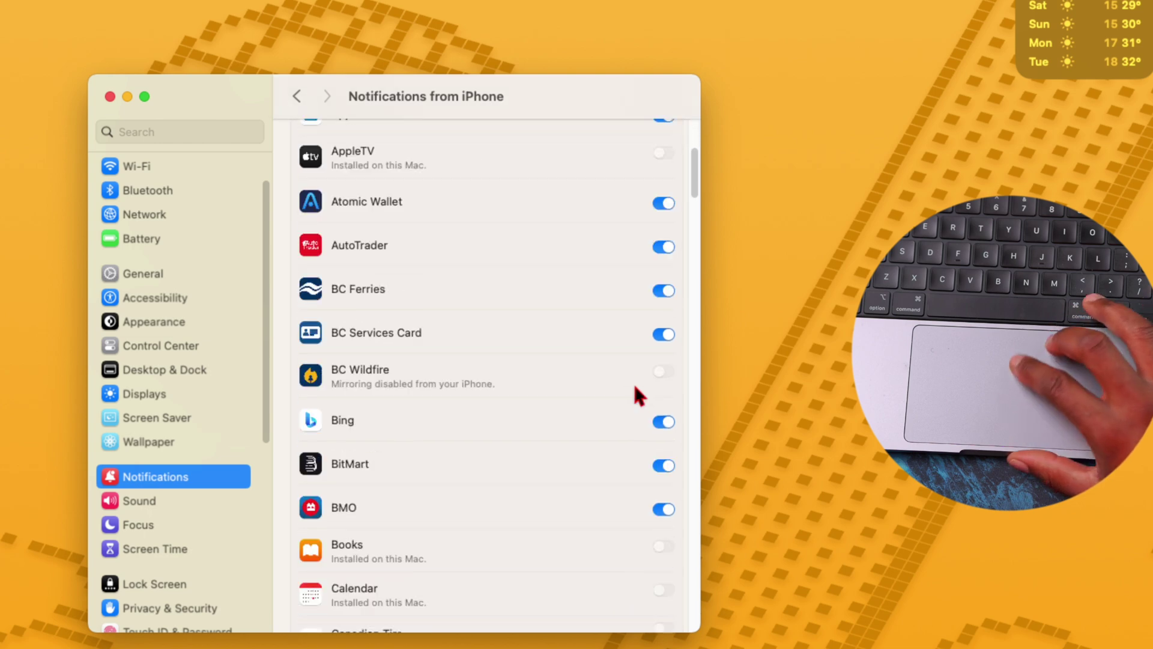
pyautogui.scroll(-20, 635, 386)
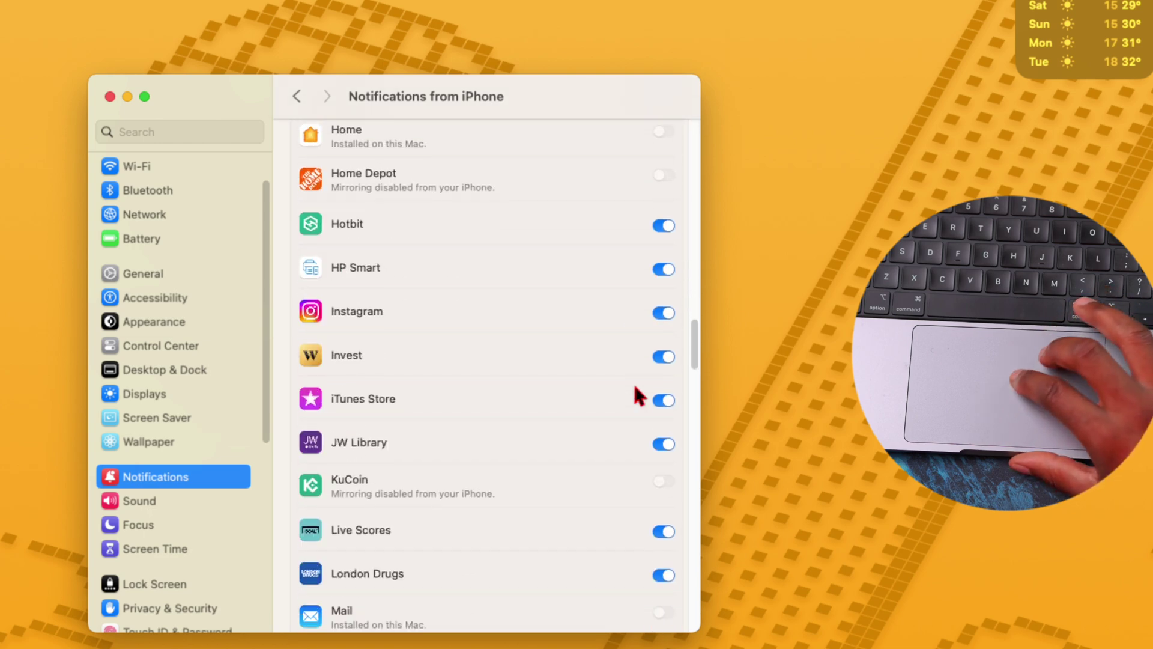
pyautogui.scroll(5, 634, 387)
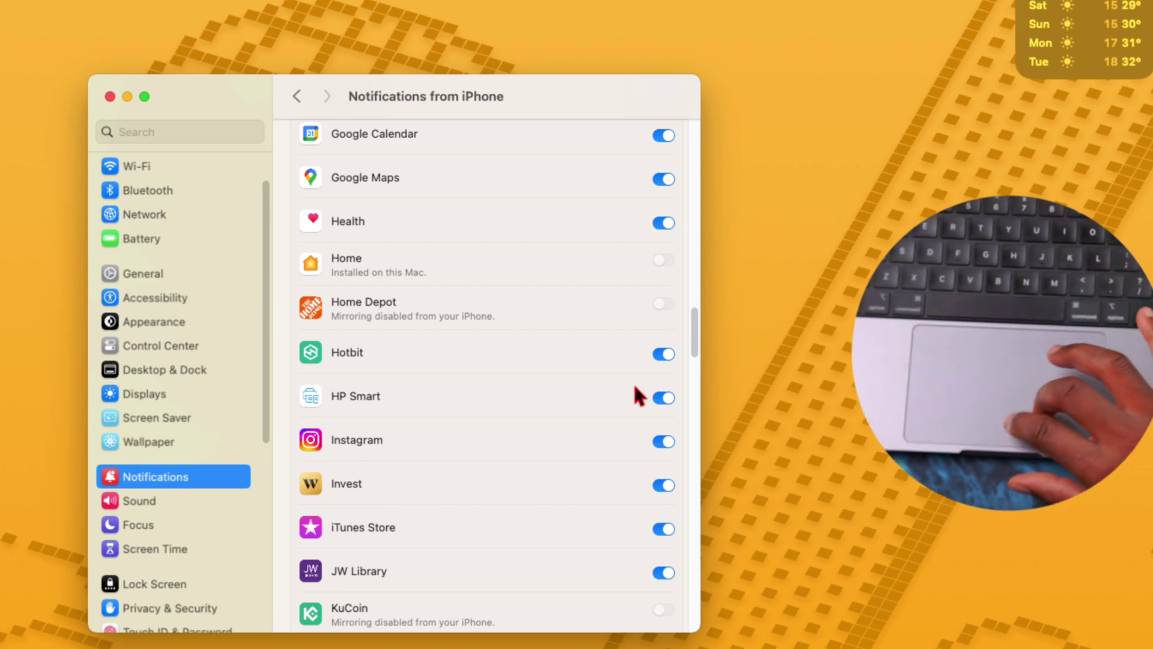
pyautogui.scroll(-6, 638, 396)
pyautogui.scroll(-6, 634, 388)
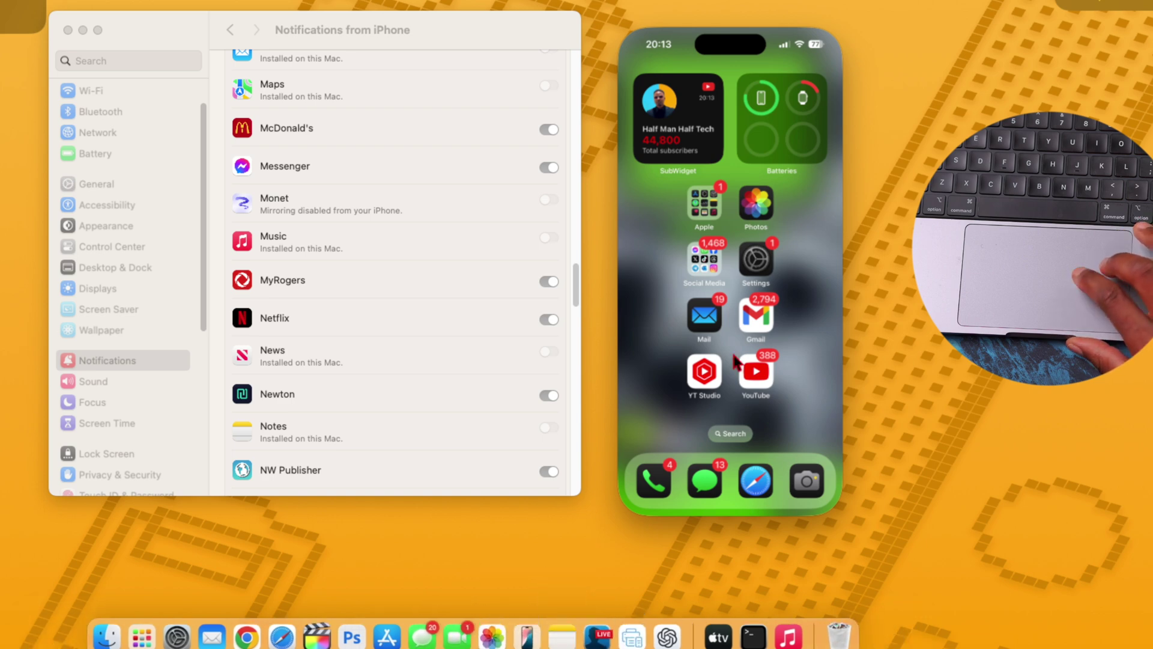
# Step: Swipe between the mirrored iPhone's home screen pages and launch the Settings app
pyautogui.hscroll(5, 735, 361)
pyautogui.hscroll(-5, 735, 361)
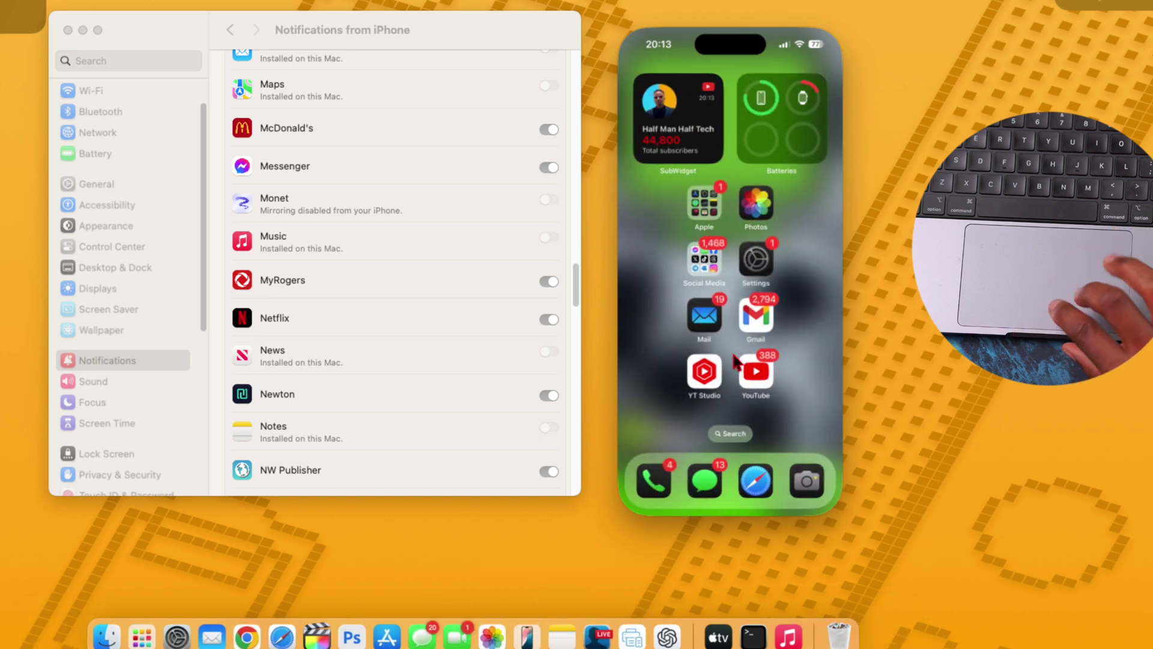
pyautogui.hscroll(-5, 735, 361)
pyautogui.hscroll(5, 736, 361)
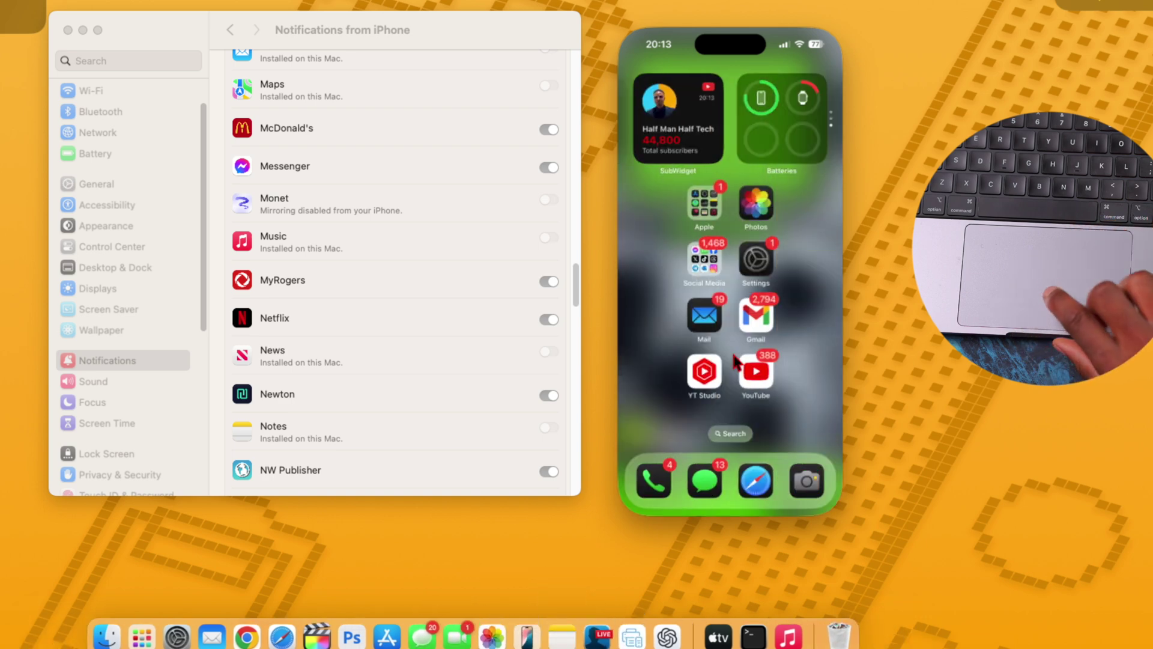
pyautogui.click(757, 260)
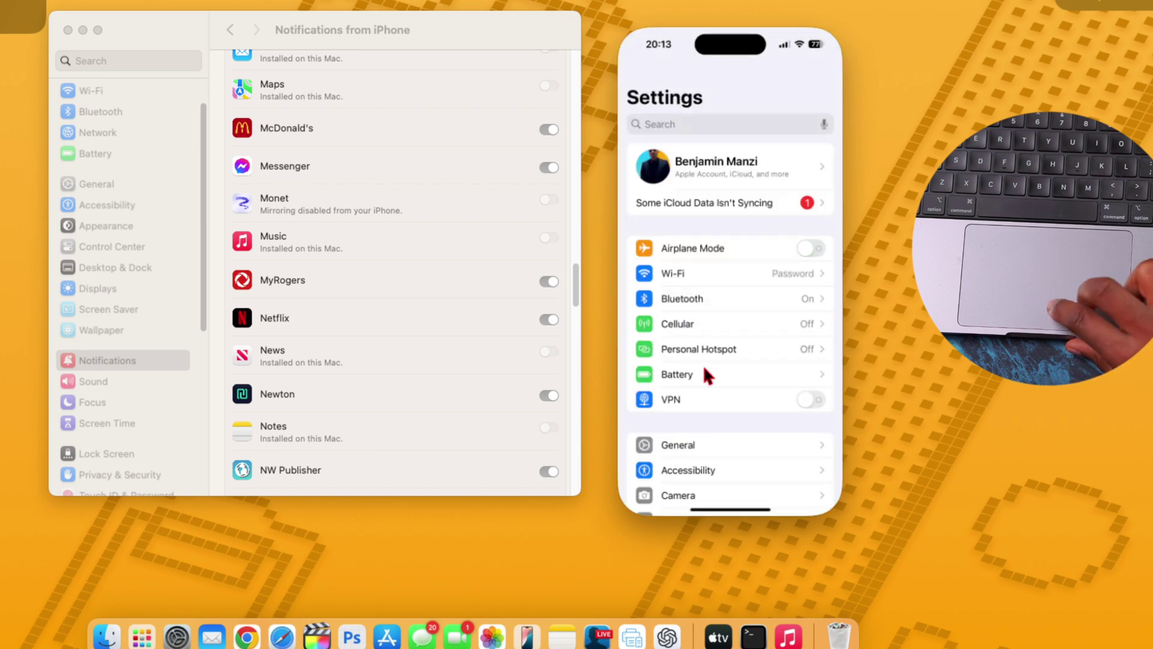
# Step: Open General in the iPhone's Settings and scroll through its options
pyautogui.scroll(-1, 705, 396)
pyautogui.click(707, 422)
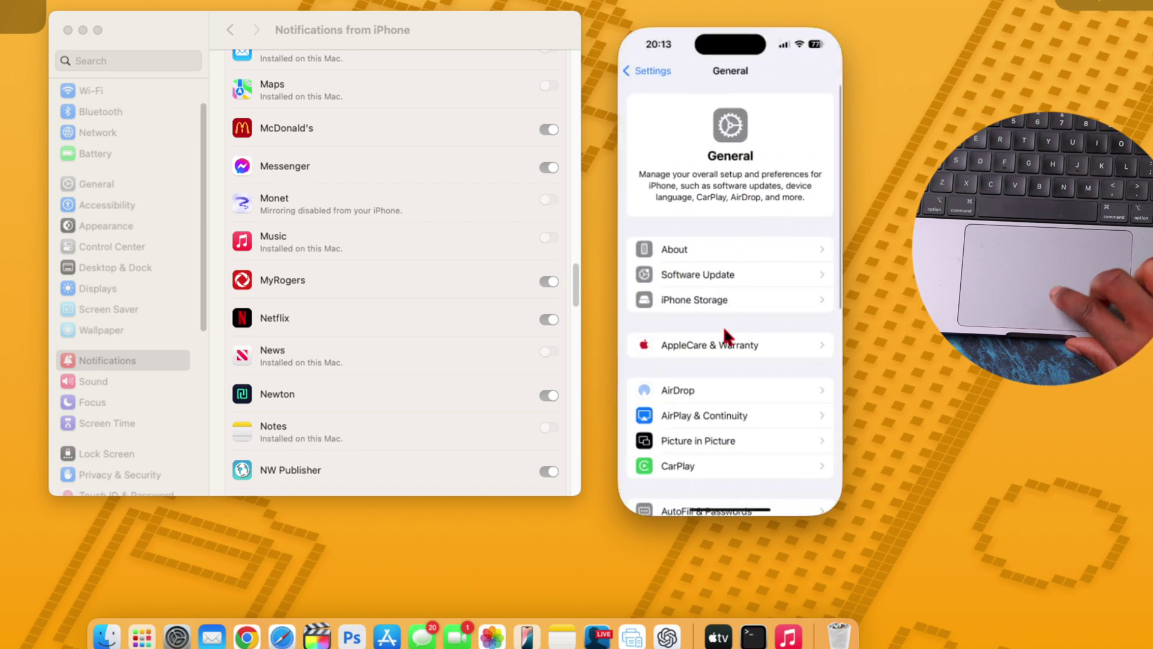
pyautogui.scroll(-5, 723, 326)
pyautogui.scroll(6, 724, 326)
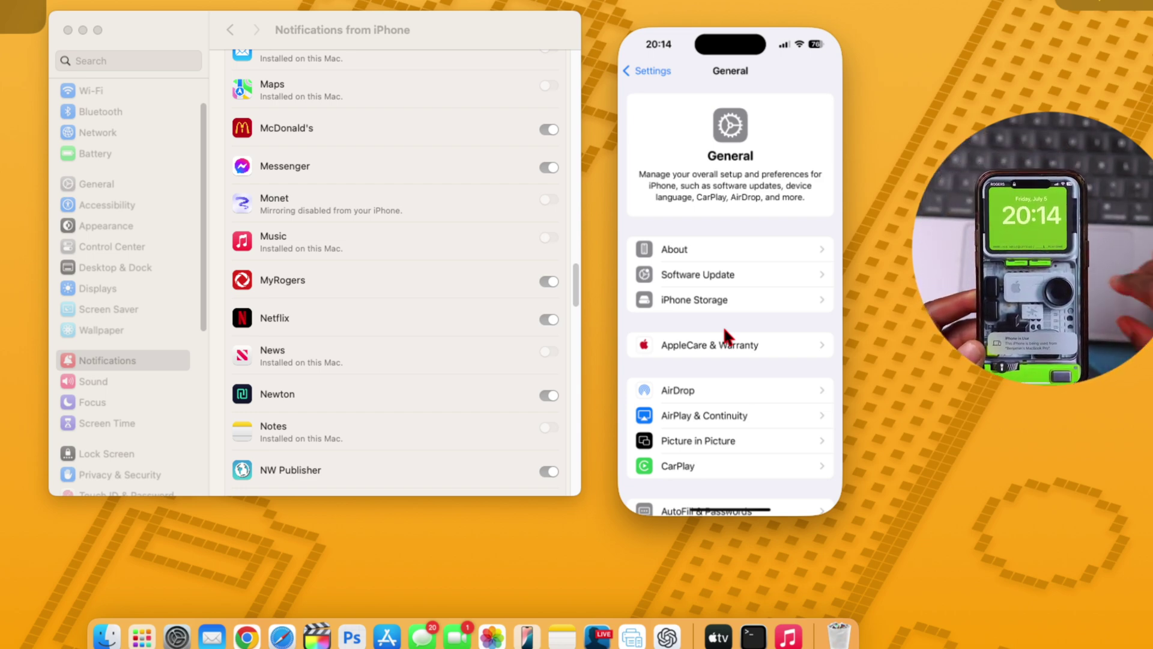
pyautogui.scroll(20, 421, 318)
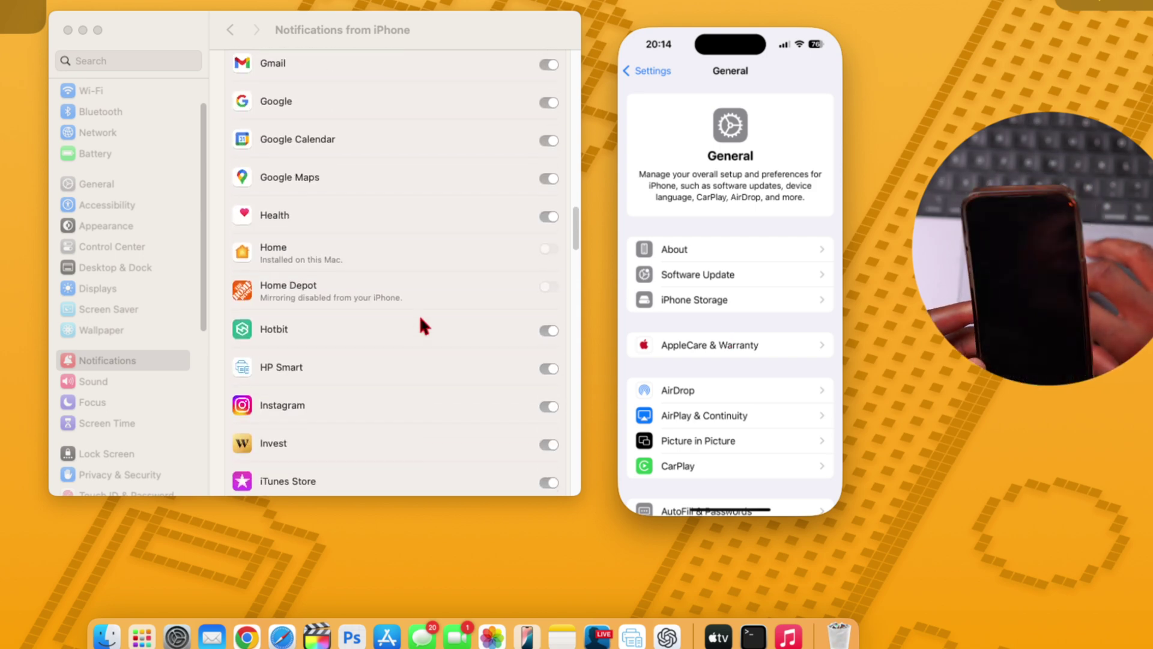
pyautogui.scroll(10, 419, 318)
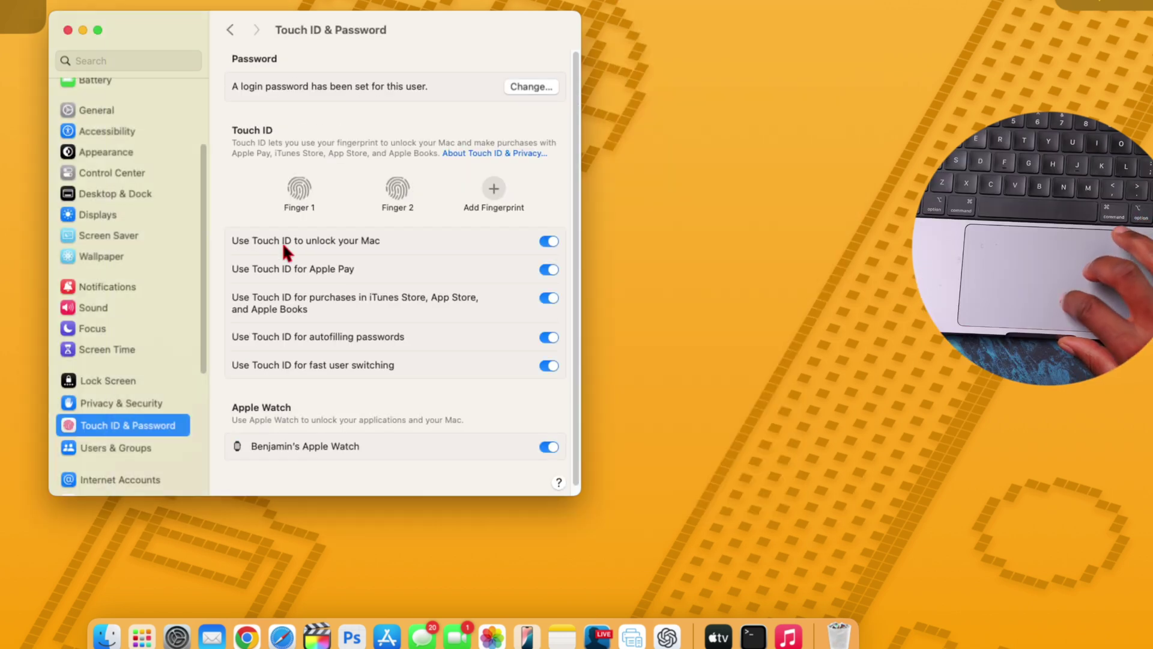
# Step: Return to the settings desktop and review Touch ID & Password with Finger 1 and Finger 2
pyautogui.hotkey('ctrl', 'Right')
pyautogui.hotkey('ctrl', 'Left')
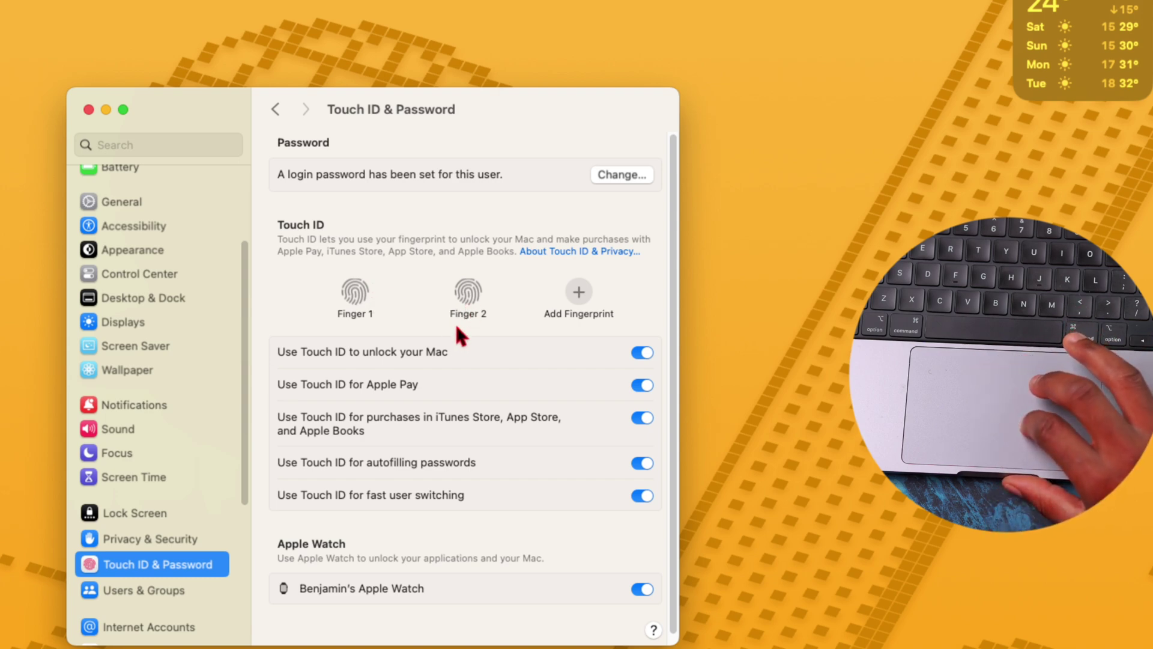
pyautogui.moveTo(350, 304)
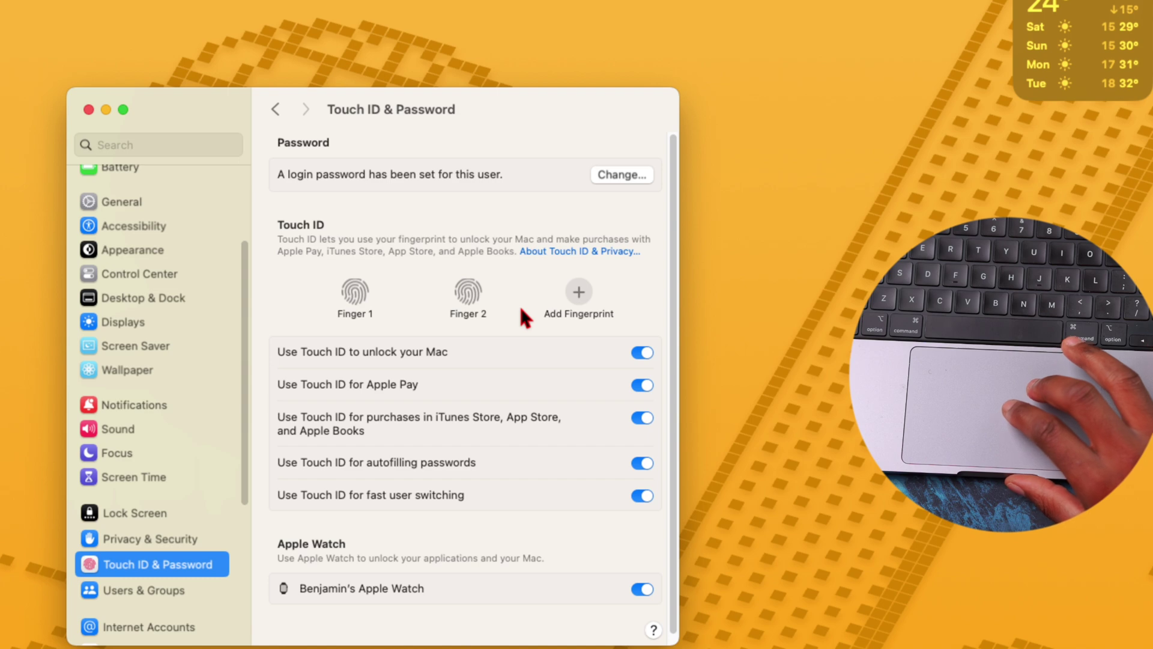
pyautogui.scroll(-1, 574, 462)
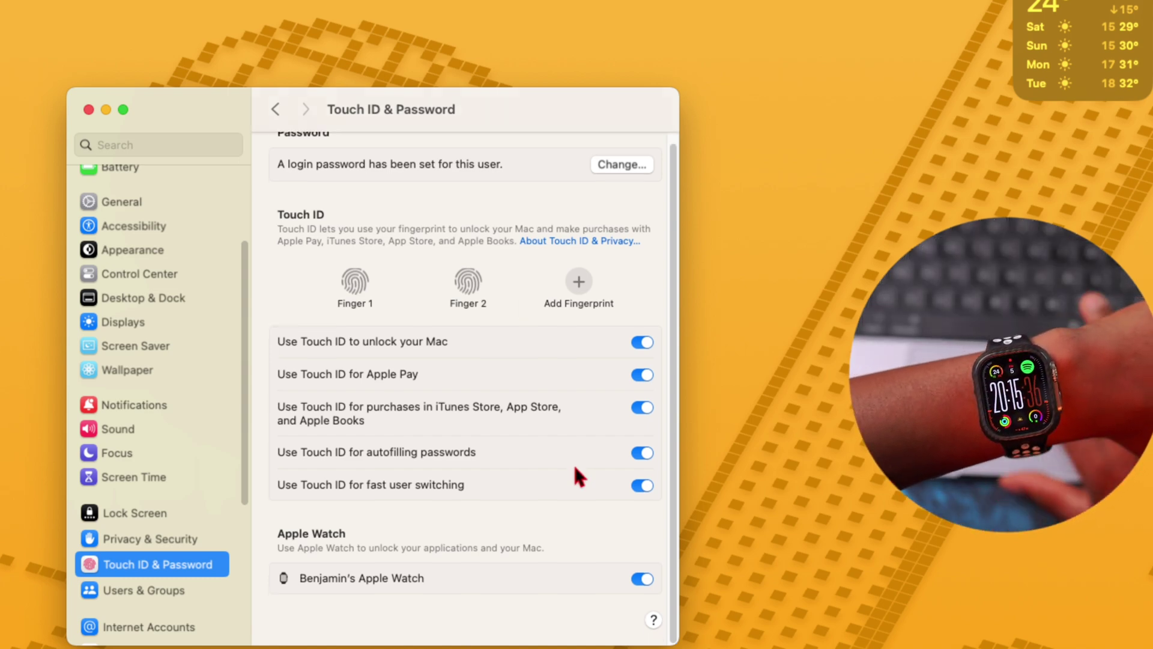